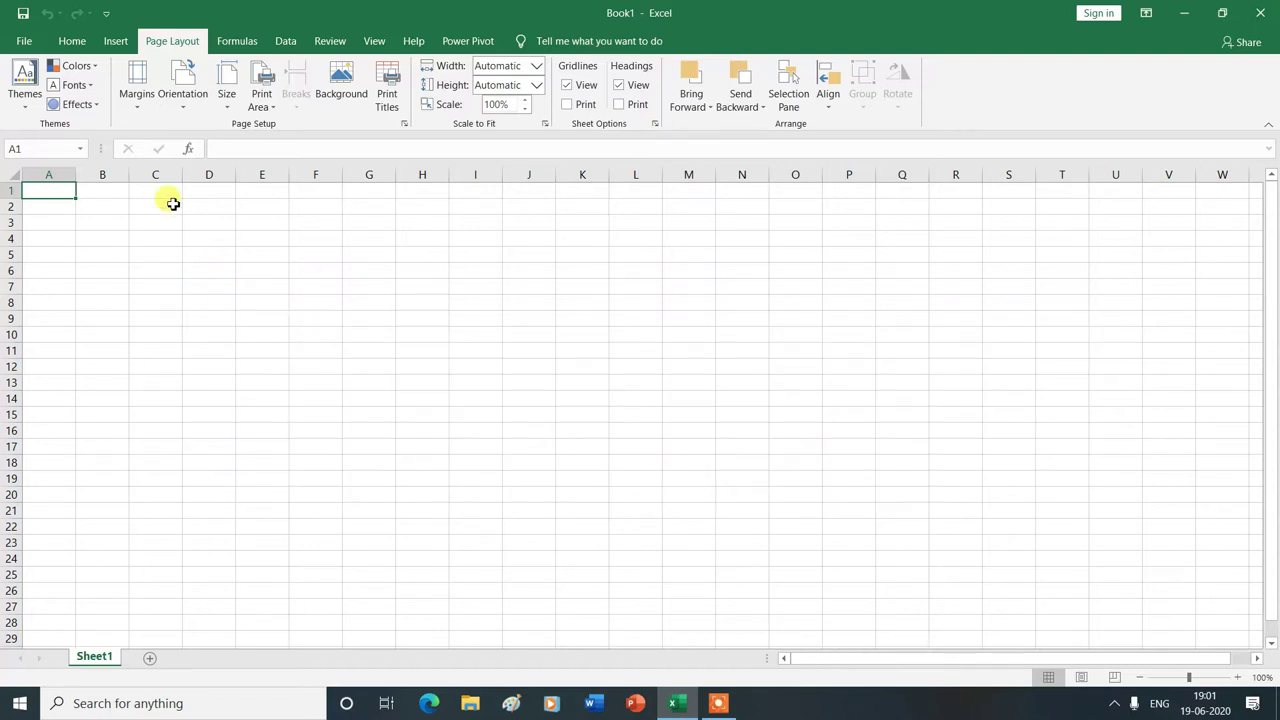
- Go to the Insert tab and show the Pictures source menu
{"action": "left_click", "coordinate": [117, 44]}
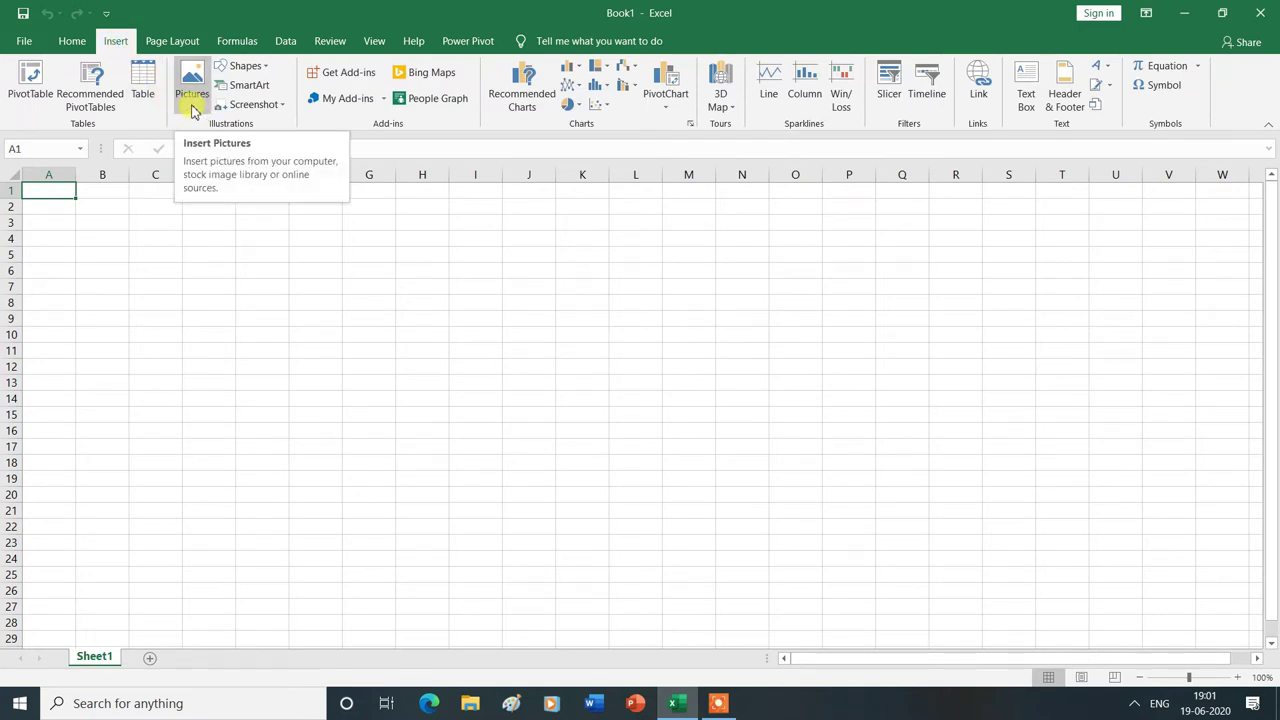
{"action": "left_click", "coordinate": [194, 112]}
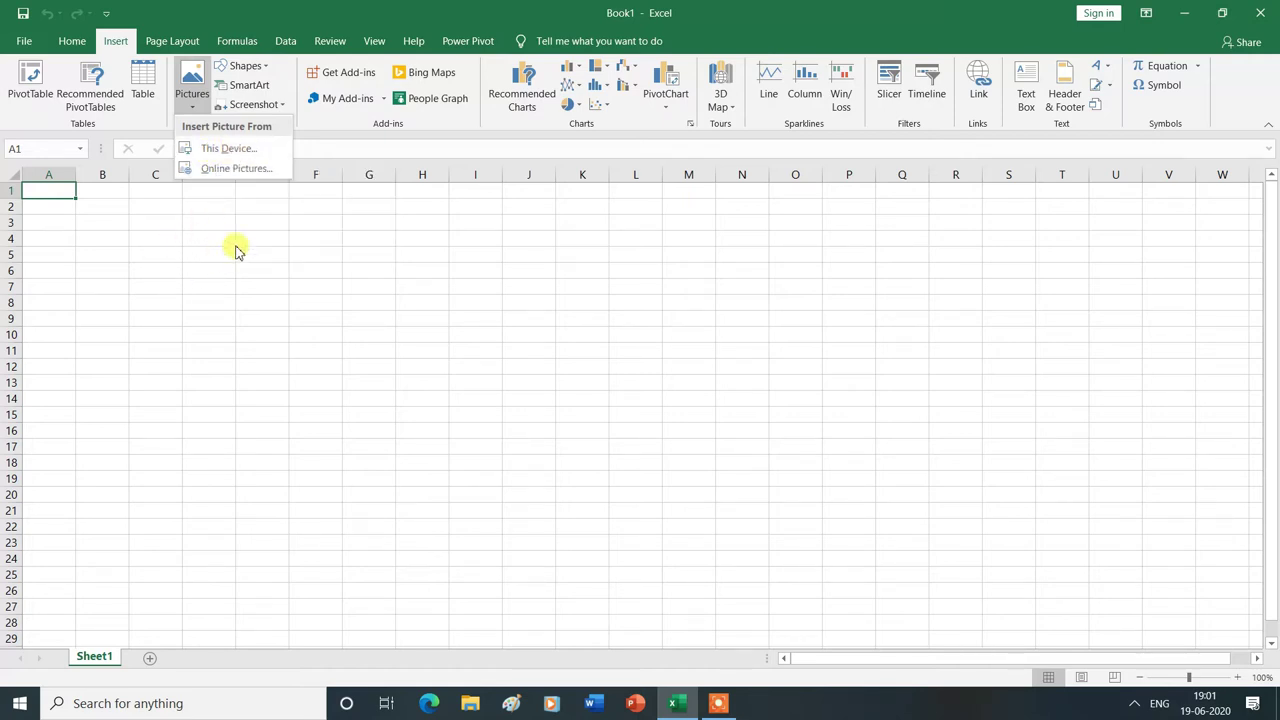
- Insert flower 2, images (1) and images (3) from the Download images folder on this device
{"action": "left_click", "coordinate": [233, 150]}
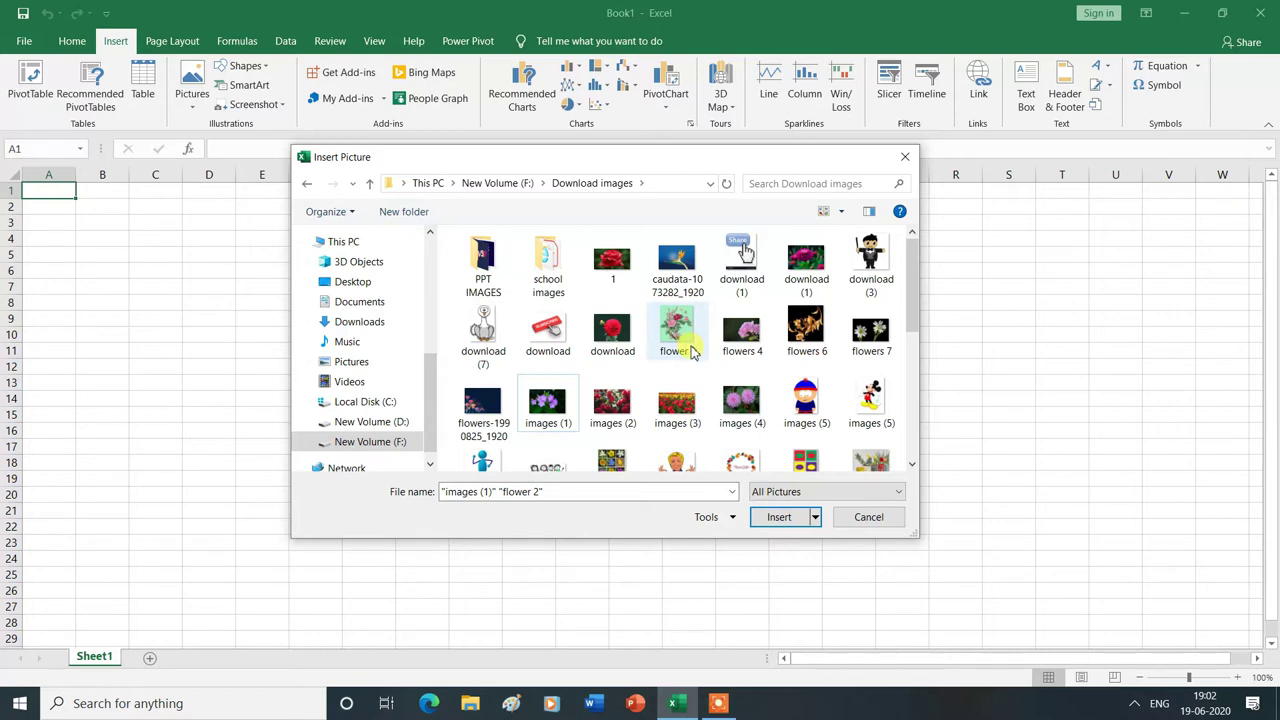
{"action": "left_click", "coordinate": [680, 332]}
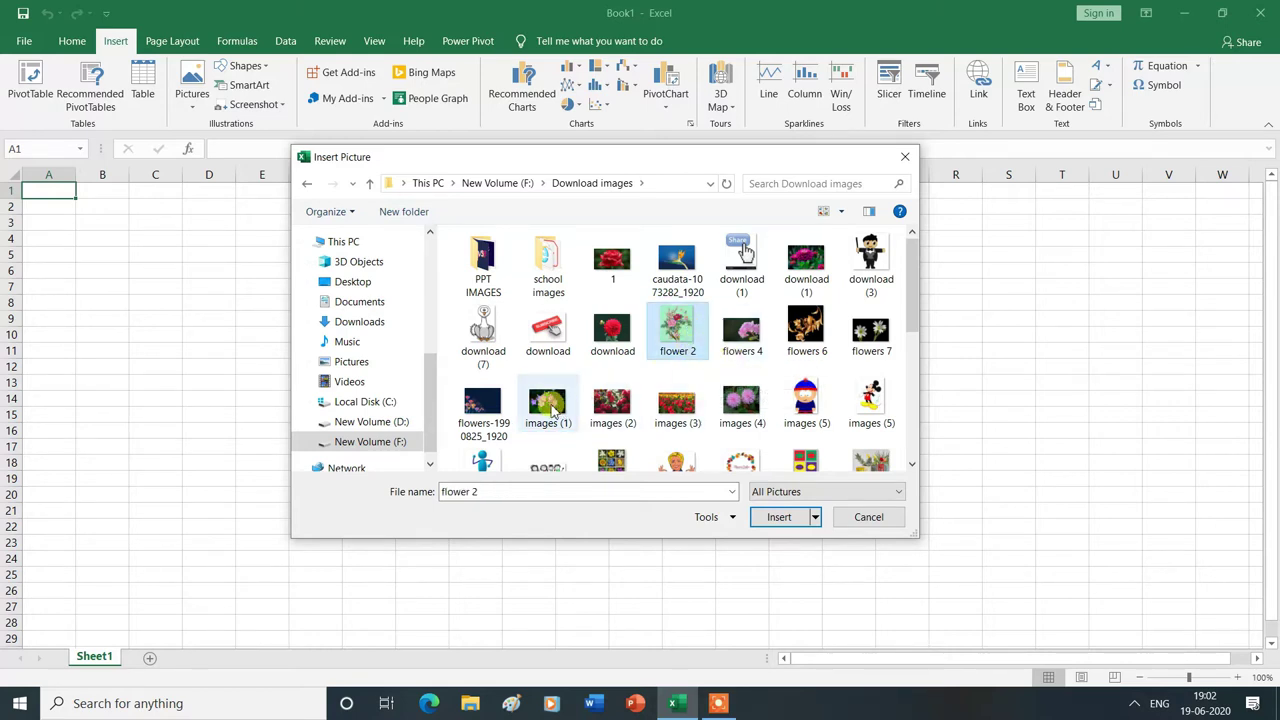
{"action": "left_click", "coordinate": [550, 408], "text": "ctrl"}
{"action": "left_click", "coordinate": [677, 420], "text": "ctrl"}
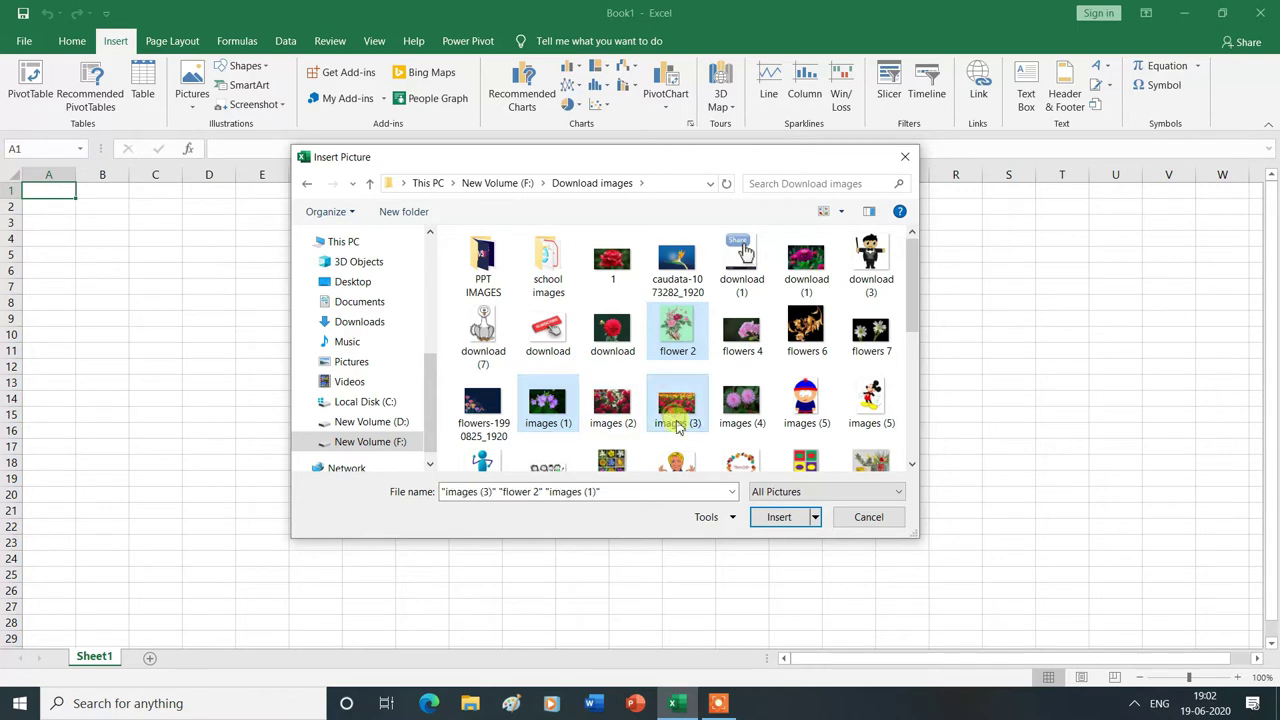
{"action": "left_click", "coordinate": [779, 517]}
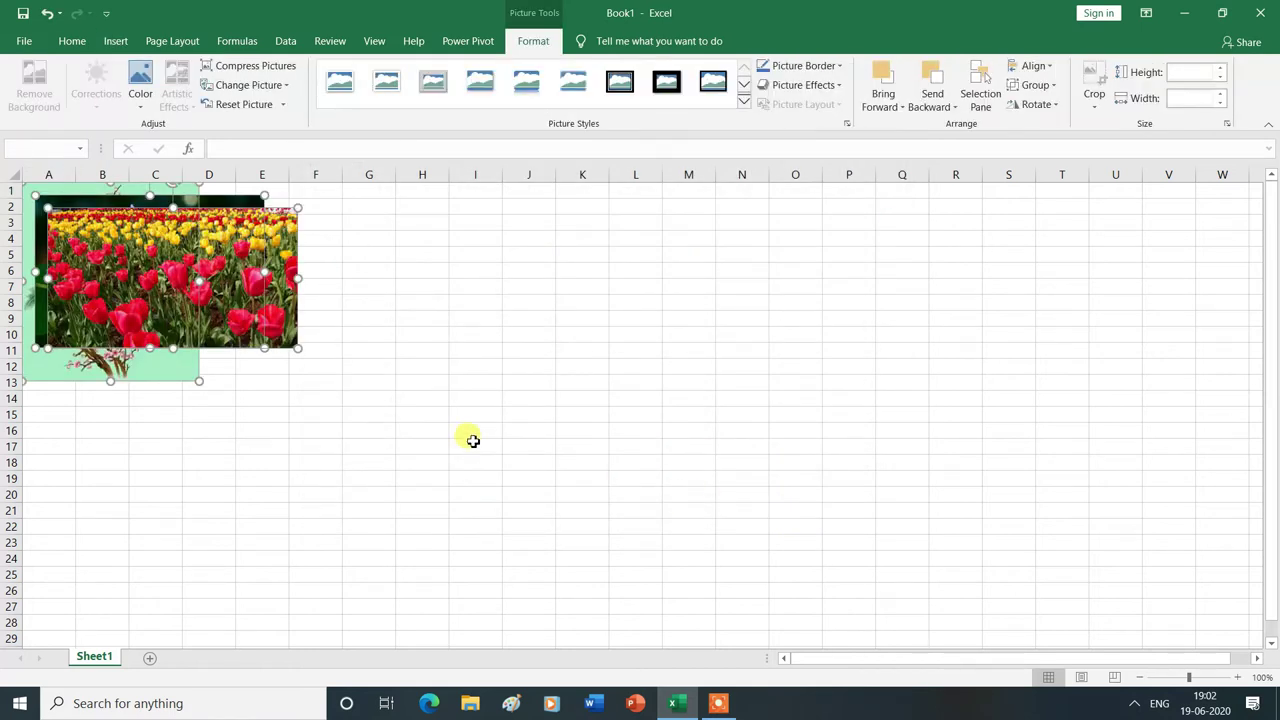
- Drag the pictures to the sheet centre, then move the tulips right and the peony left
{"action": "mouse_move", "coordinate": [161, 267]}
{"action": "left_mouse_down"}
{"action": "mouse_move", "coordinate": [580, 403]}
{"action": "mouse_move", "coordinate": [547, 390]}
{"action": "left_mouse_up"}
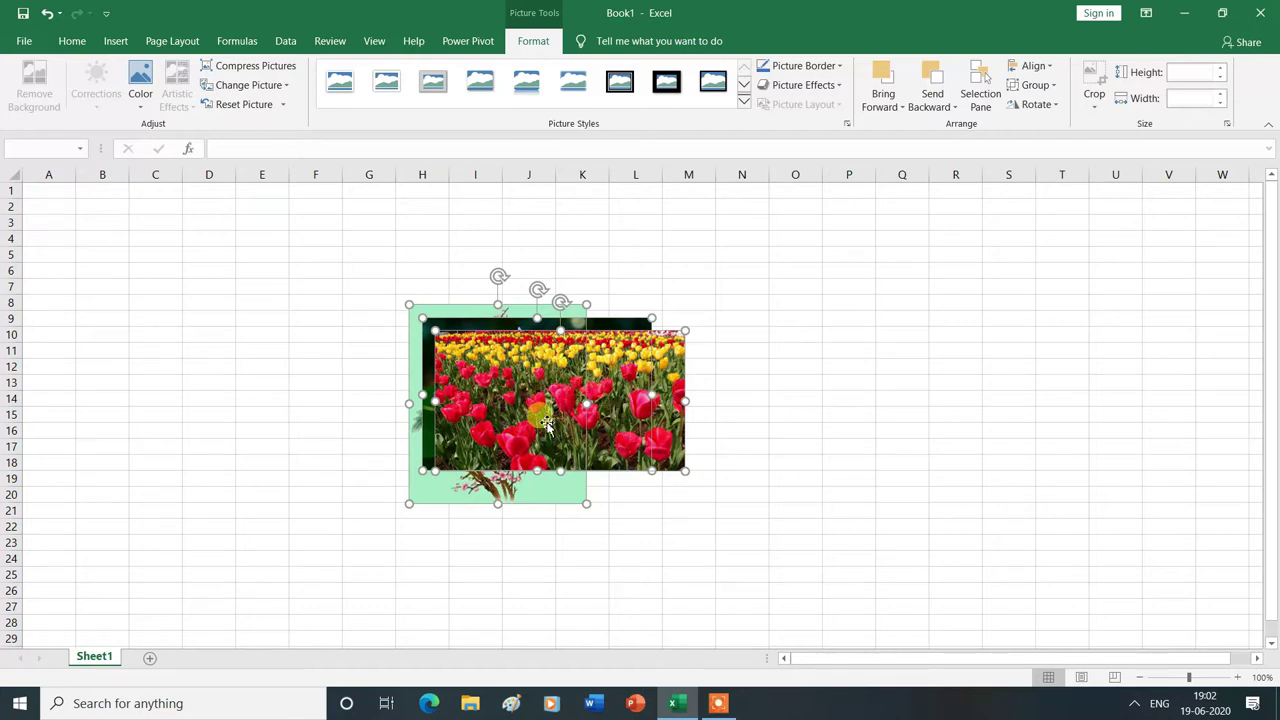
{"action": "left_click", "coordinate": [748, 238]}
{"action": "left_click", "coordinate": [632, 383]}
{"action": "left_click_drag", "start_coordinate": [632, 383], "coordinate": [1022, 364]}
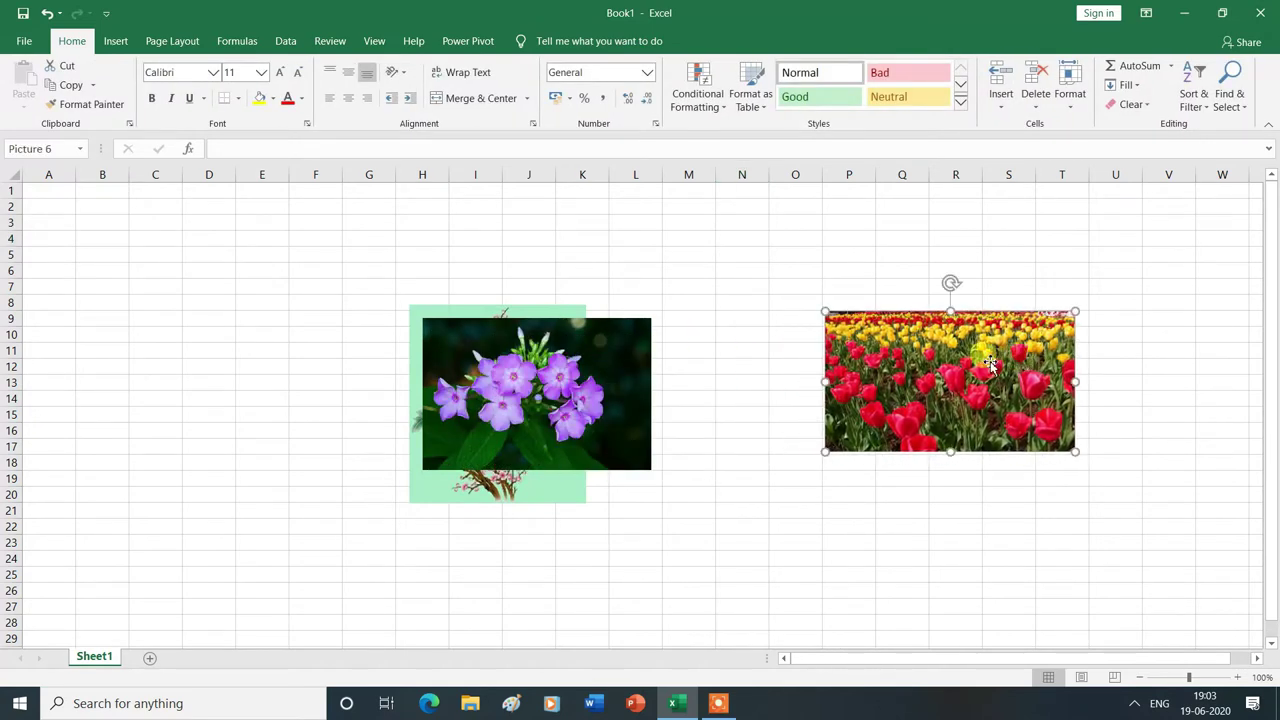
{"action": "left_click_drag", "start_coordinate": [540, 388], "coordinate": [683, 380]}
{"action": "mouse_move", "coordinate": [455, 380]}
{"action": "left_mouse_down"}
{"action": "mouse_move", "coordinate": [335, 365]}
{"action": "mouse_move", "coordinate": [362, 374]}
{"action": "left_mouse_up"}
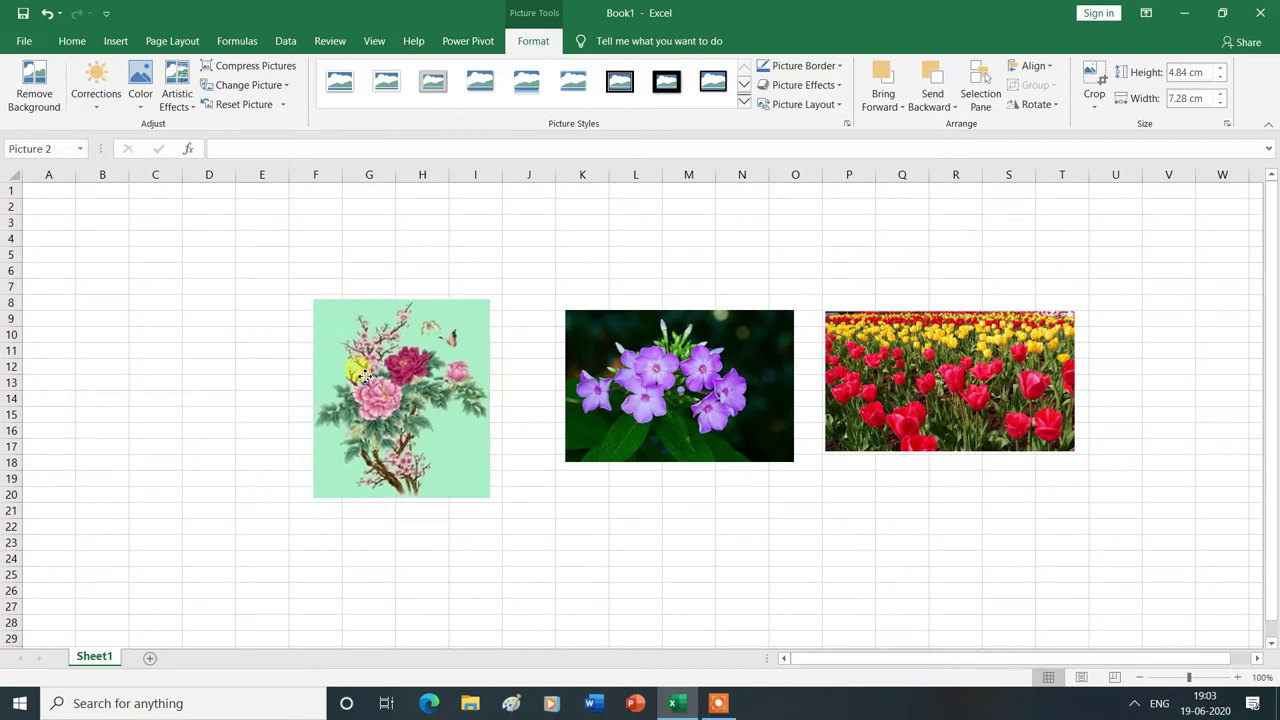
- Fine-tune the row spacing and shorten the peony picture from its bottom edge
{"action": "left_click_drag", "start_coordinate": [362, 374], "coordinate": [289, 375]}
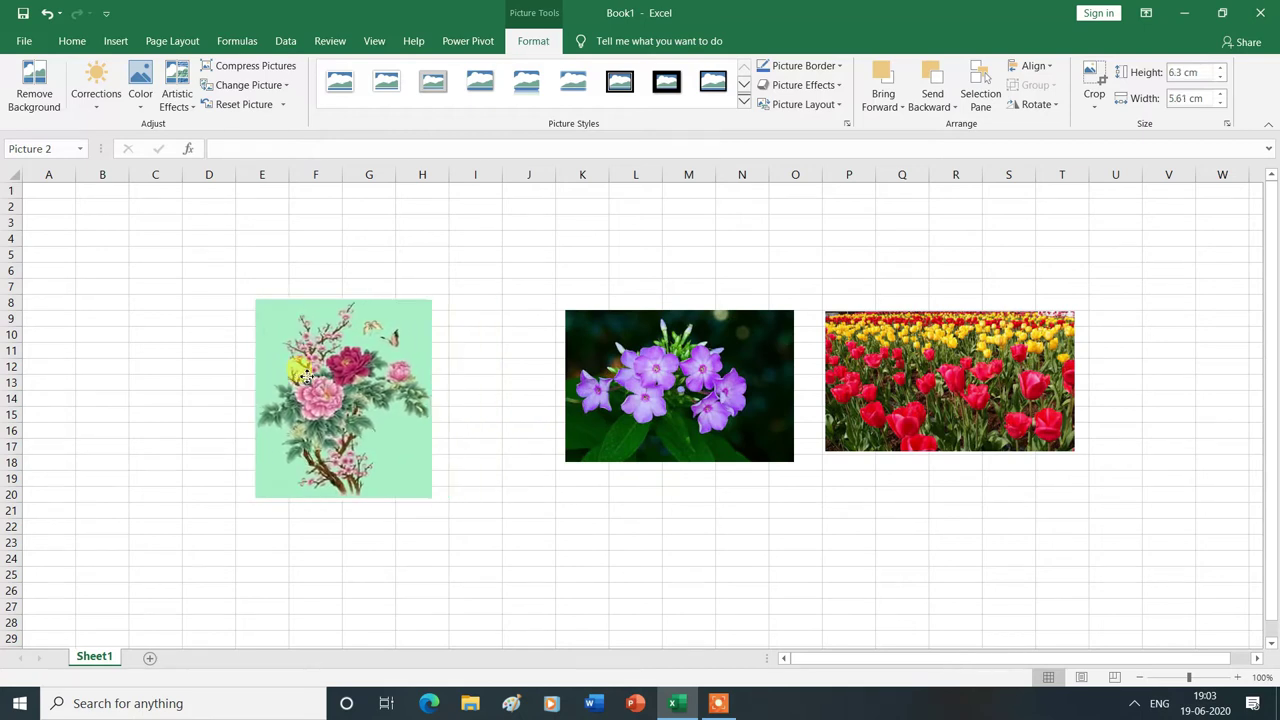
{"action": "left_click_drag", "start_coordinate": [289, 375], "coordinate": [293, 376]}
{"action": "left_click_drag", "start_coordinate": [615, 376], "coordinate": [537, 366]}
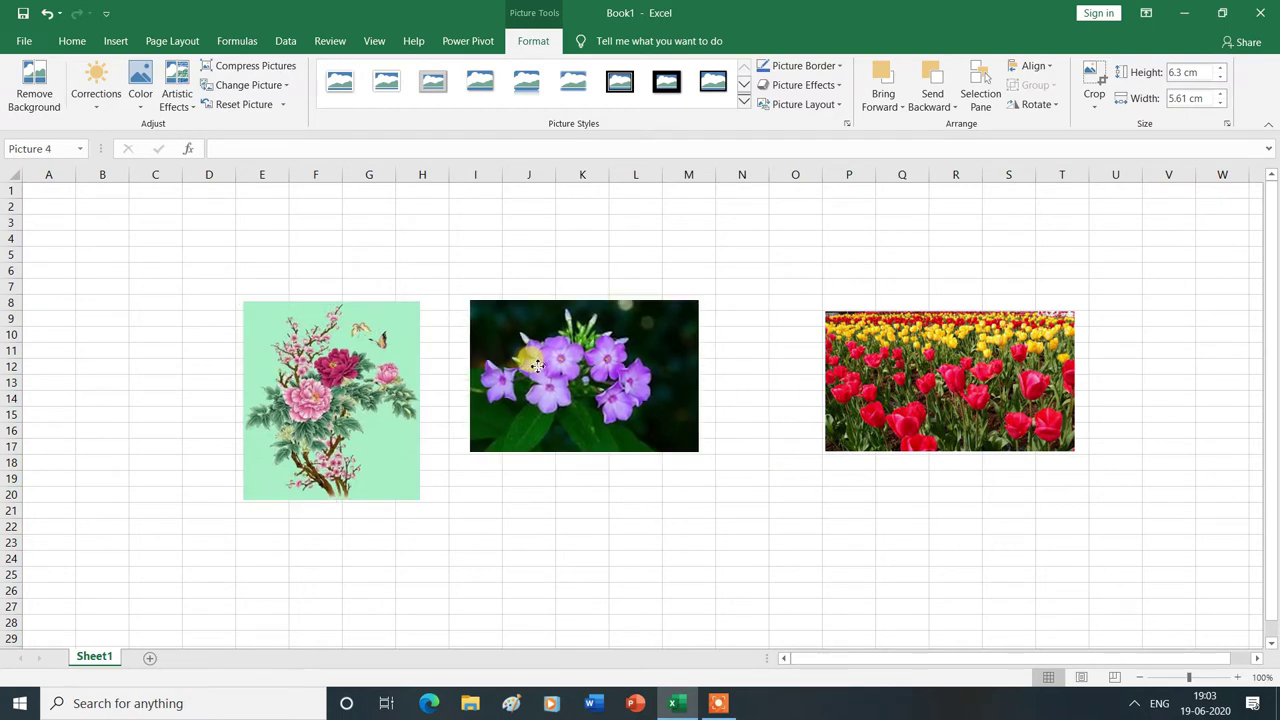
{"action": "left_click_drag", "start_coordinate": [537, 366], "coordinate": [540, 363]}
{"action": "left_click_drag", "start_coordinate": [963, 388], "coordinate": [899, 374]}
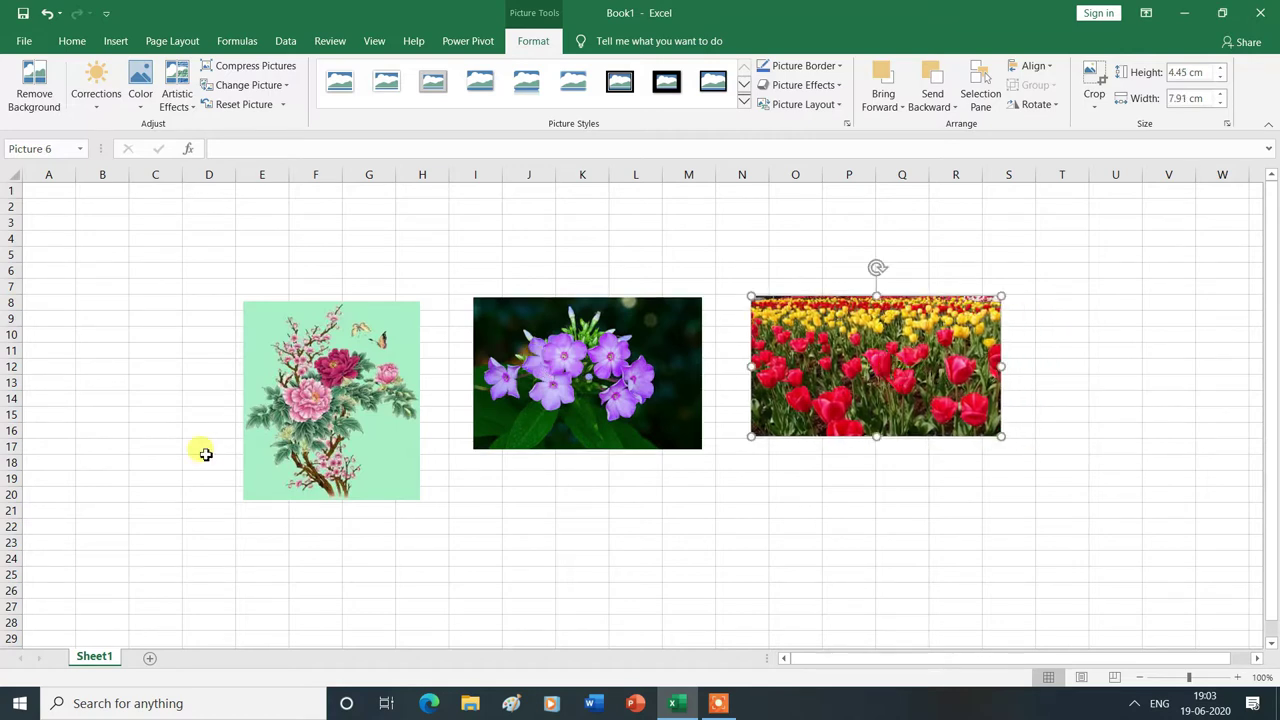
{"action": "left_click_drag", "start_coordinate": [341, 405], "coordinate": [348, 395]}
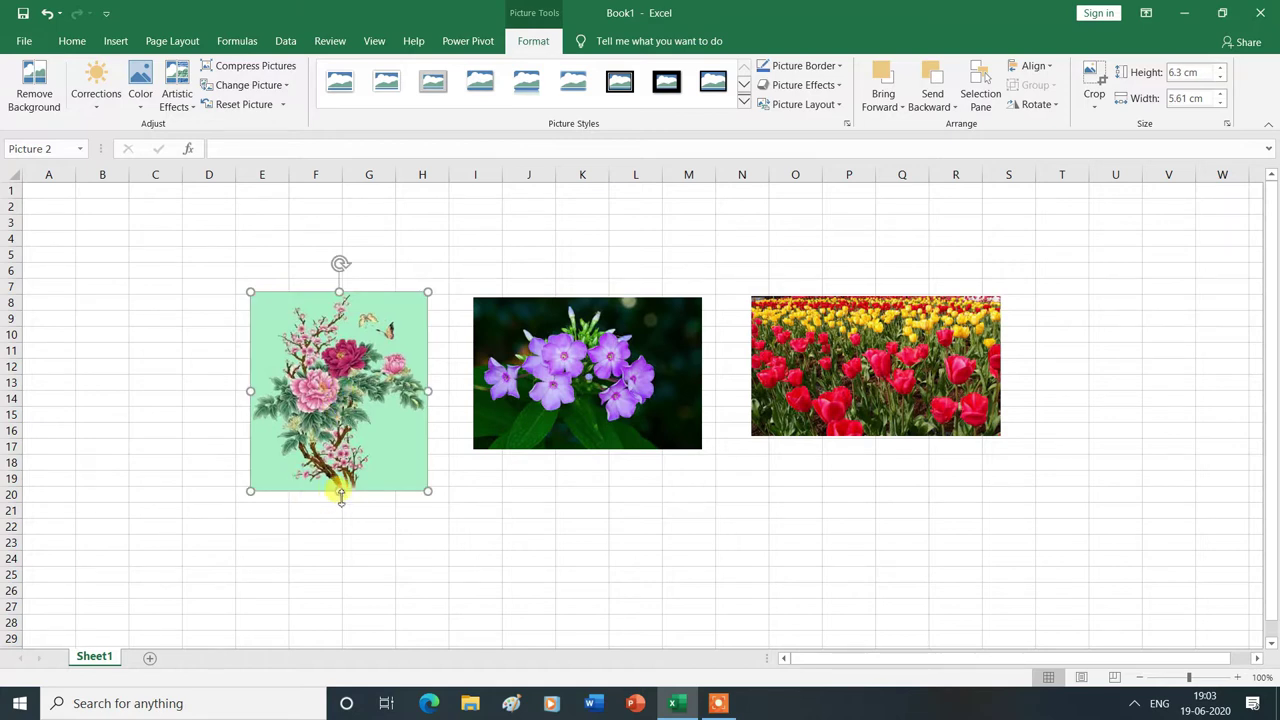
{"action": "left_click_drag", "start_coordinate": [340, 492], "coordinate": [346, 451]}
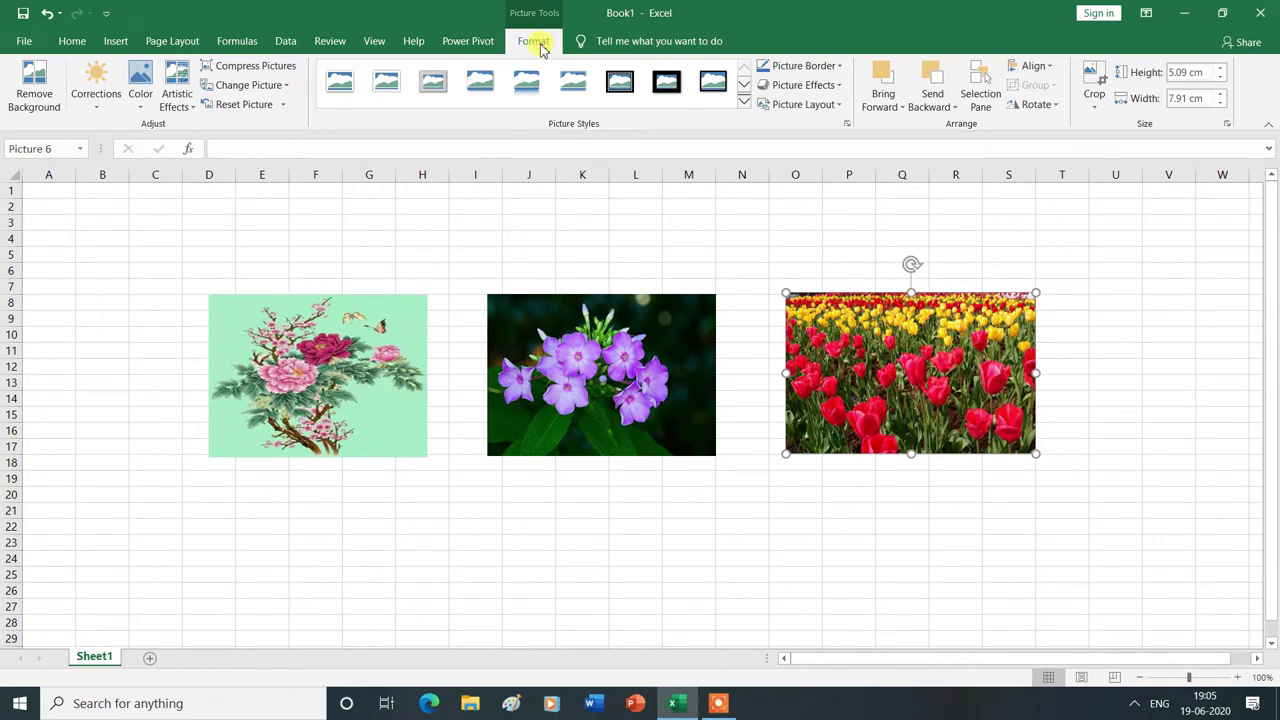
- Apply the Beveled Matte, White picture style to the peony, purple flower and tulip pictures
{"action": "key", "text": "Tab"}
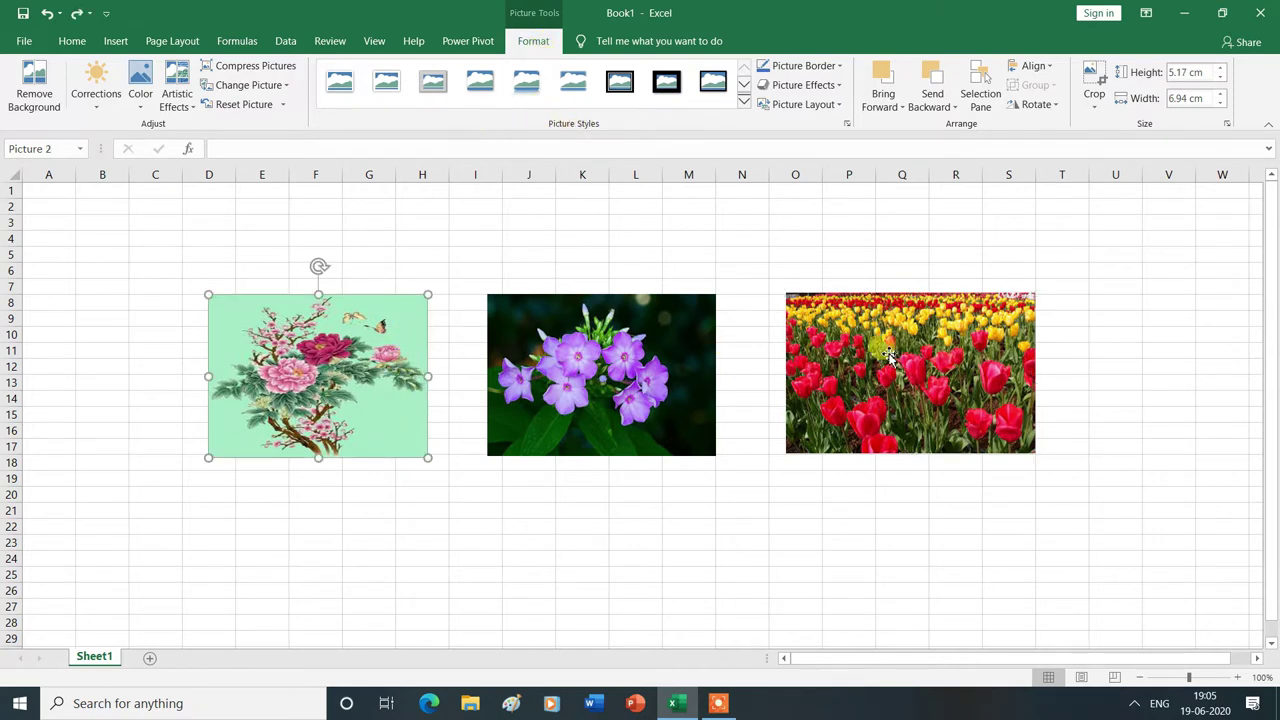
{"action": "left_click", "coordinate": [390, 90]}
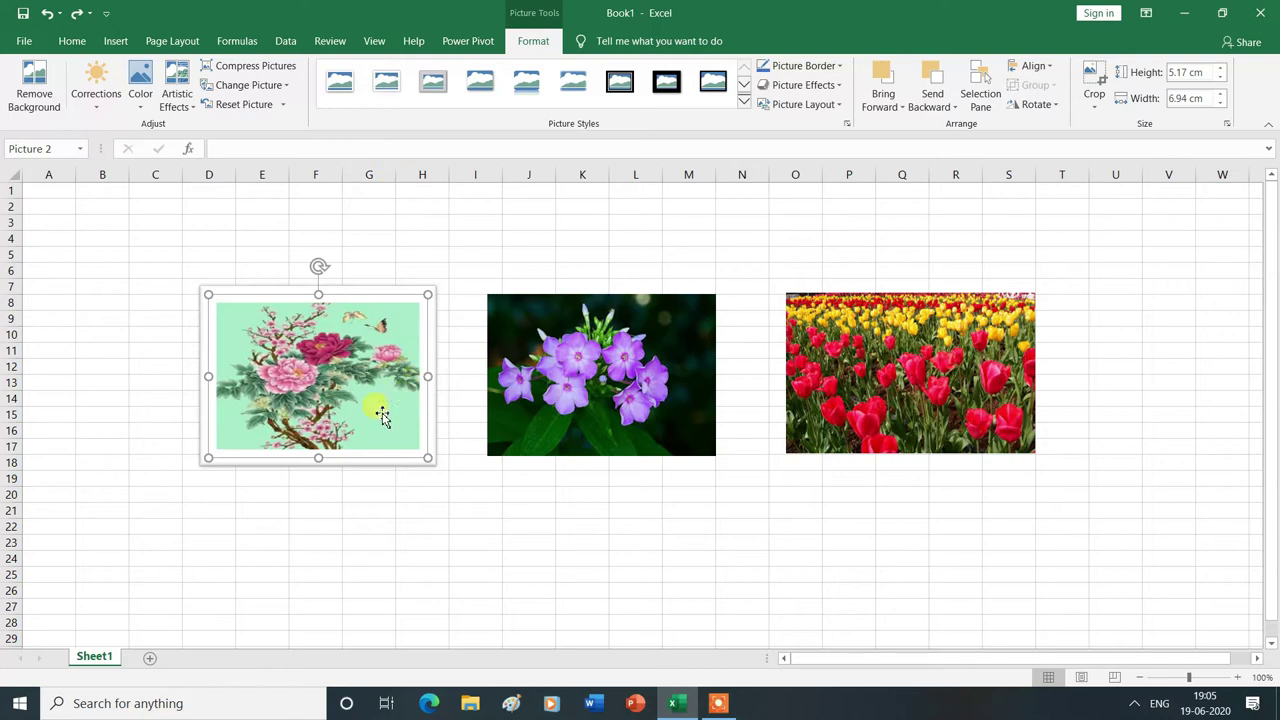
{"action": "left_click", "coordinate": [658, 360]}
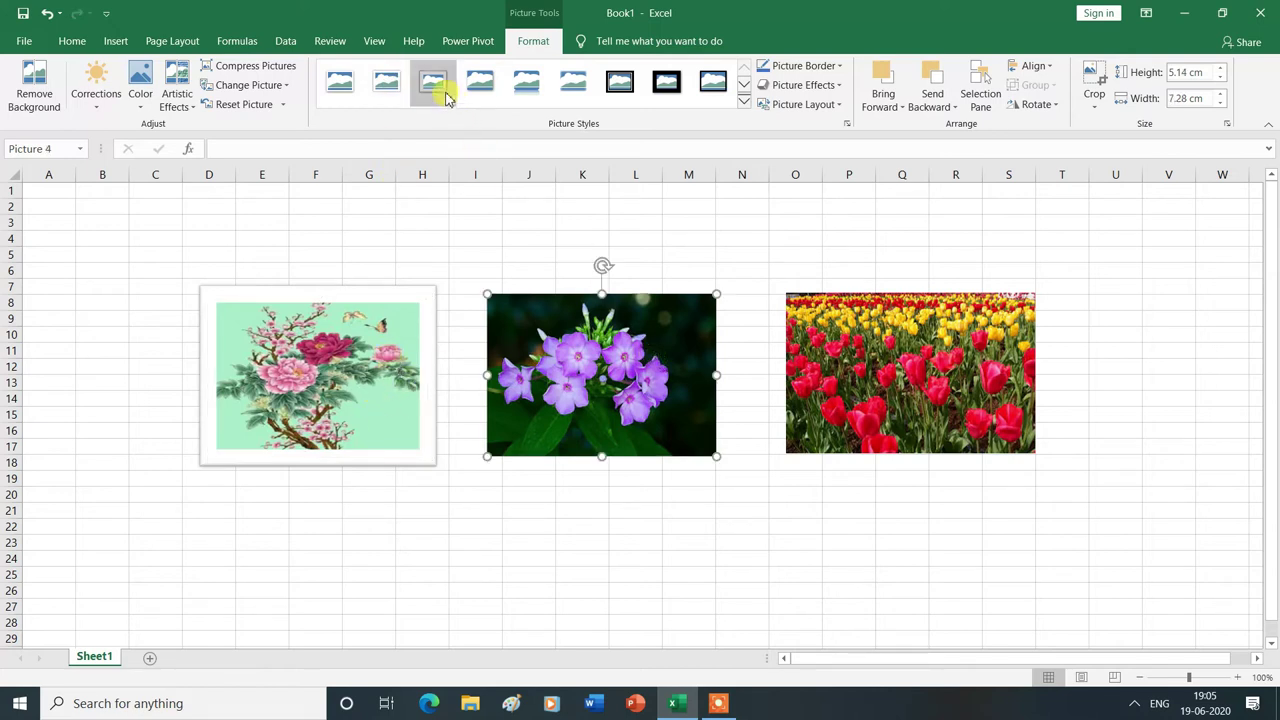
{"action": "left_click", "coordinate": [386, 86]}
{"action": "left_click", "coordinate": [885, 378]}
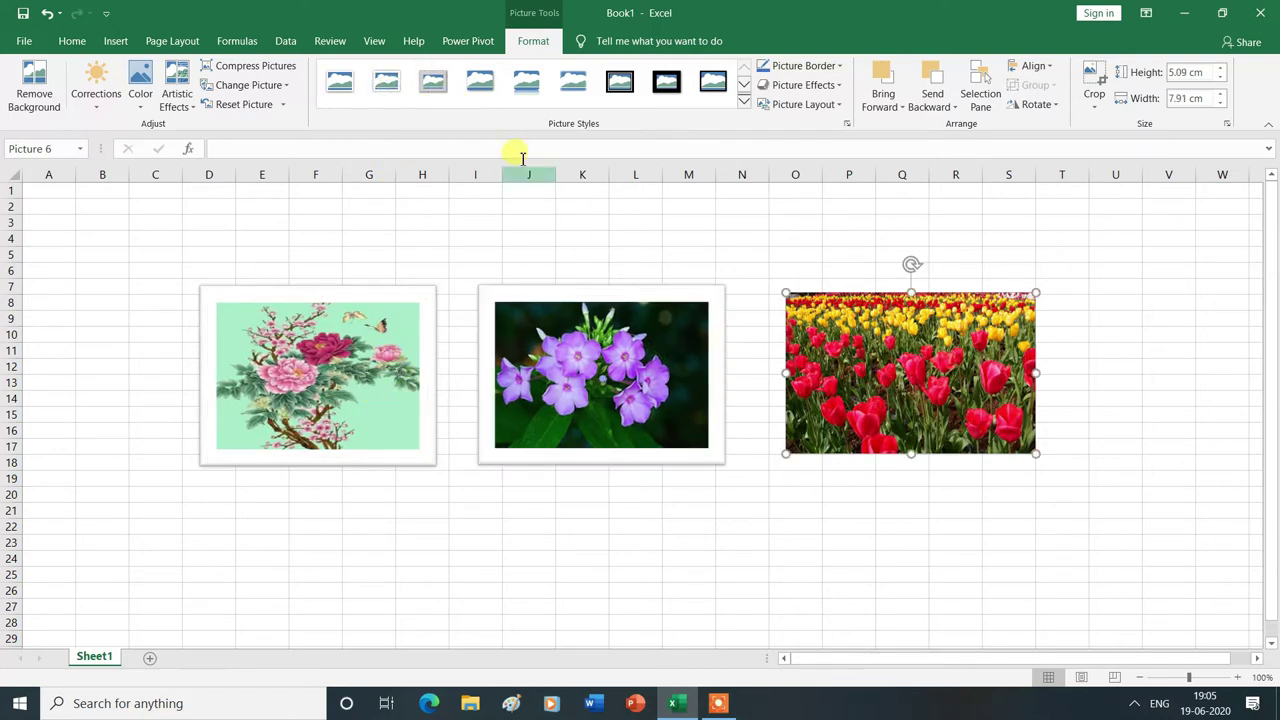
{"action": "left_click", "coordinate": [390, 90]}
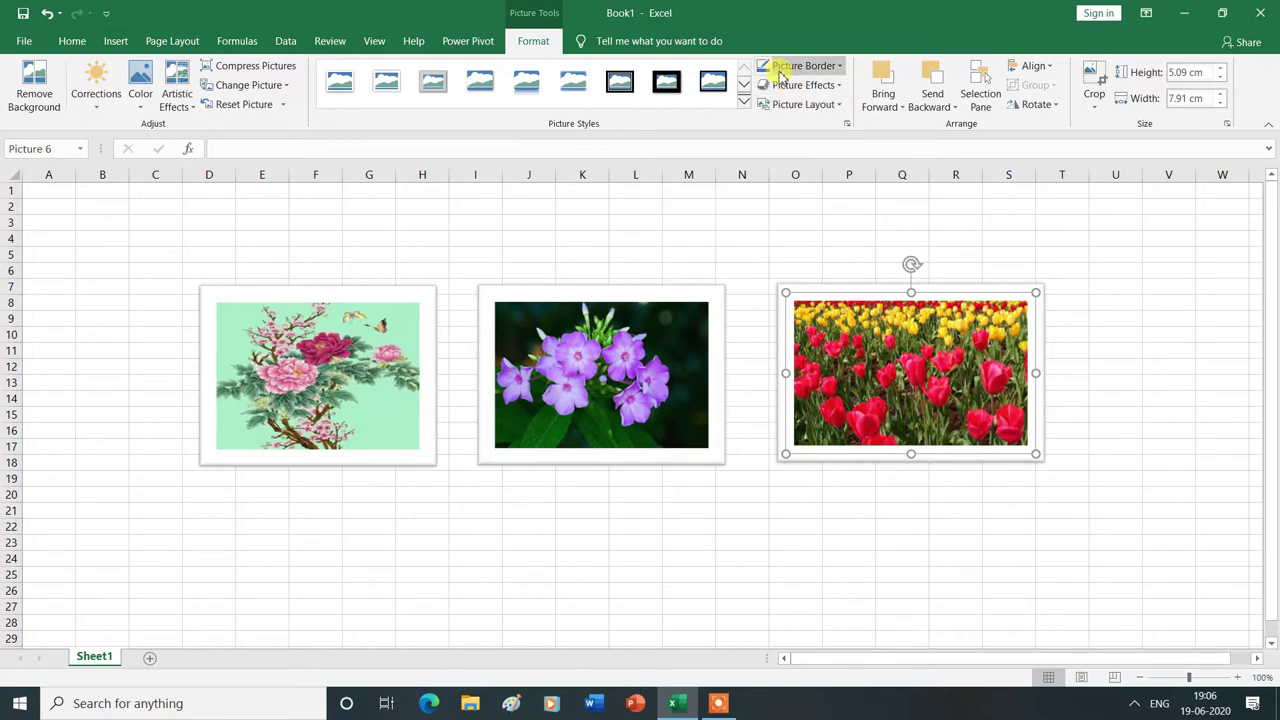
- Set picture borders: orange for the tulips, blue for the purple flowers, dark blue for the peony
{"action": "left_click", "coordinate": [841, 67]}
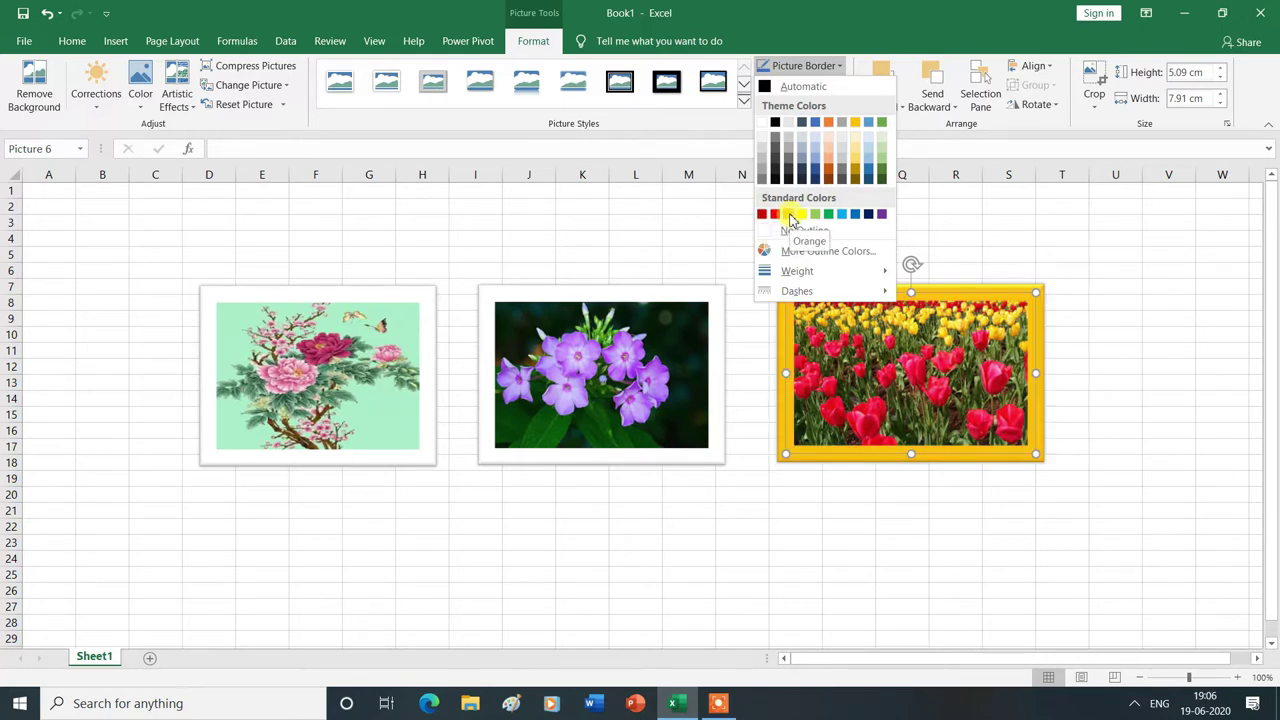
{"action": "left_click", "coordinate": [790, 216]}
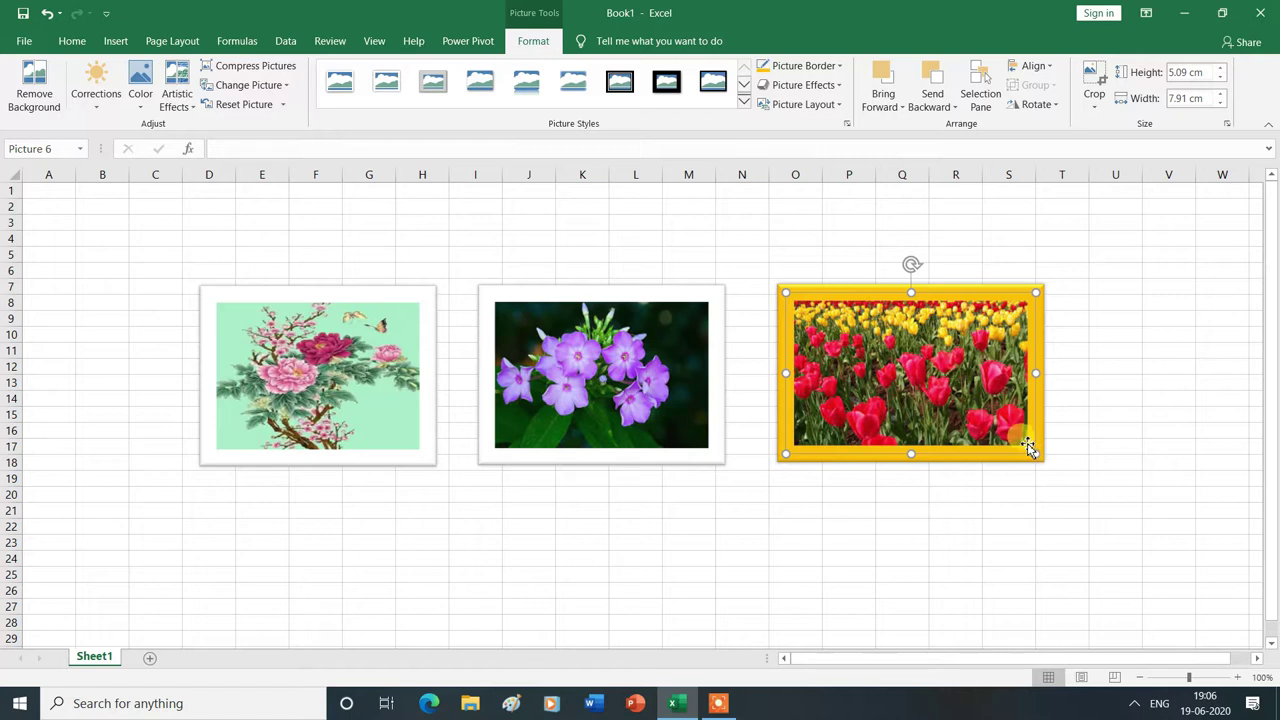
{"action": "left_click", "coordinate": [601, 347]}
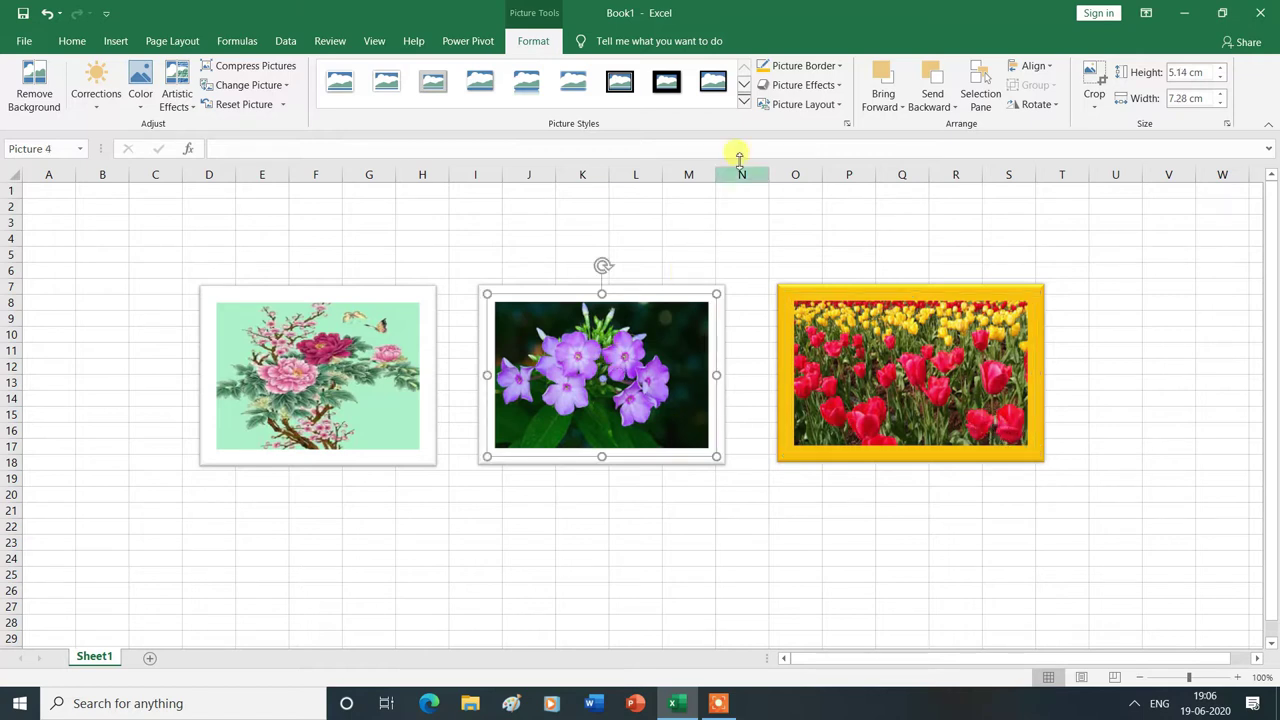
{"action": "left_click", "coordinate": [839, 66]}
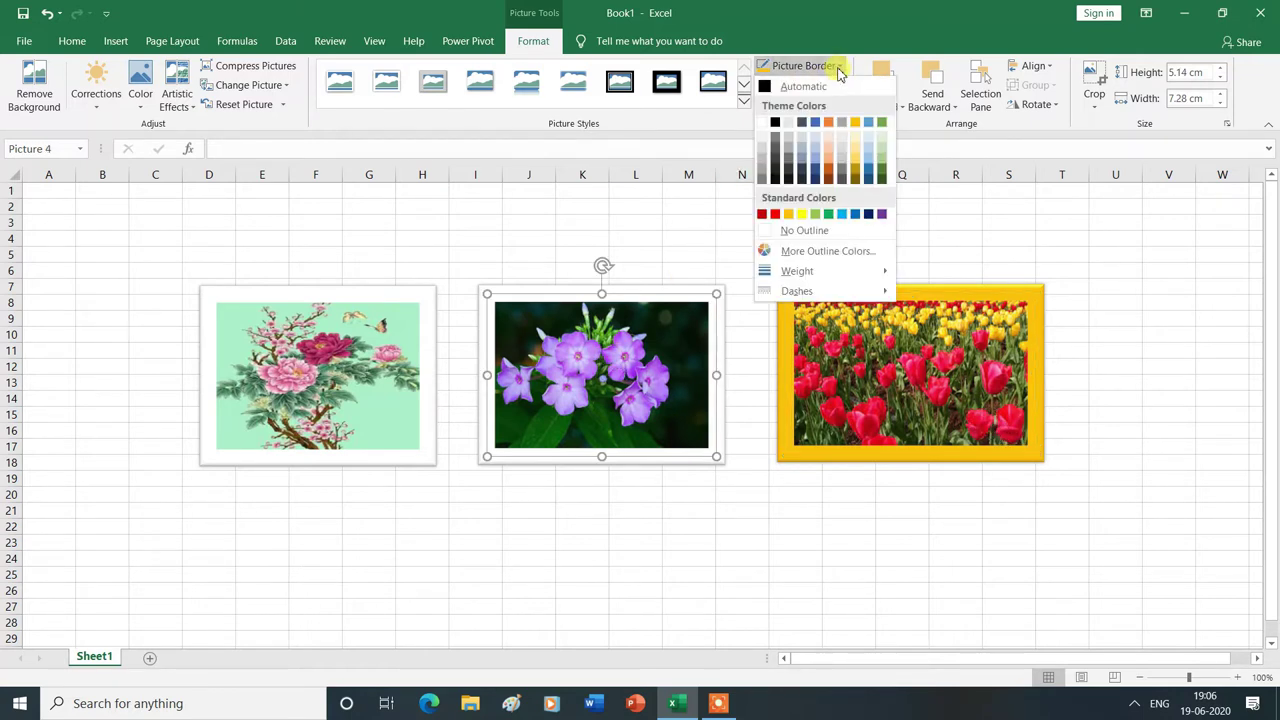
{"action": "left_click", "coordinate": [841, 215]}
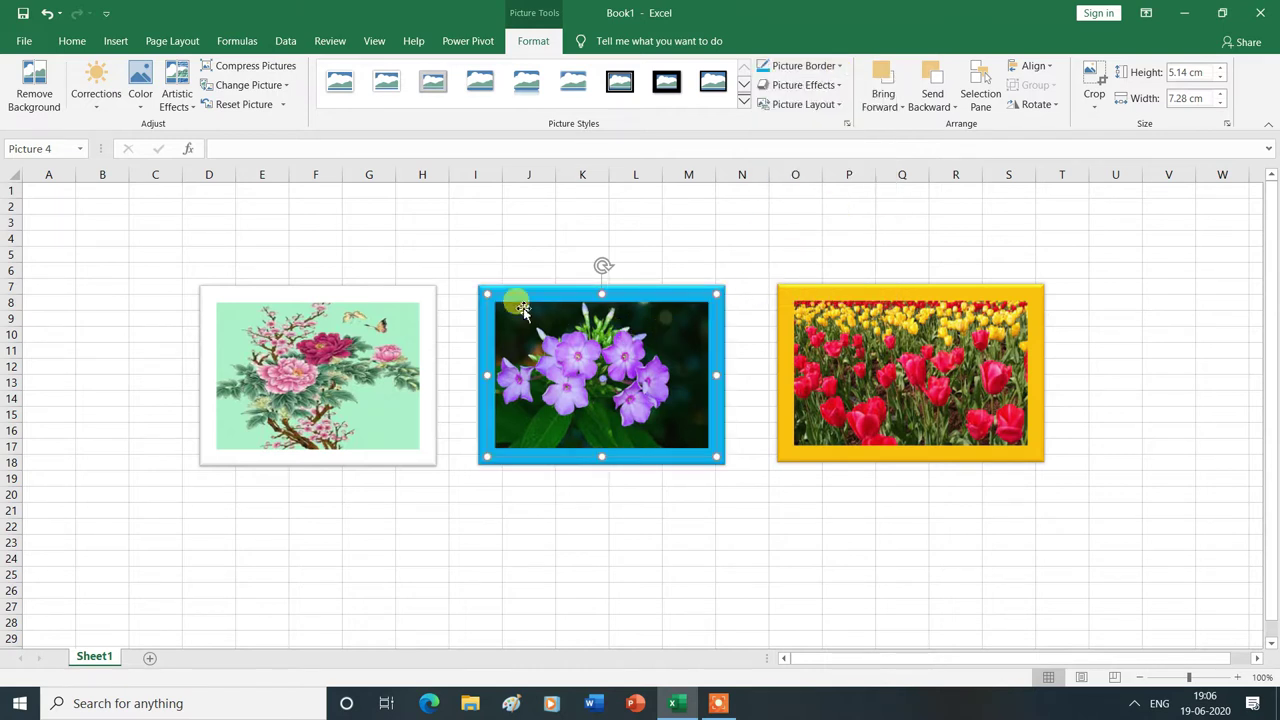
{"action": "left_click", "coordinate": [308, 354]}
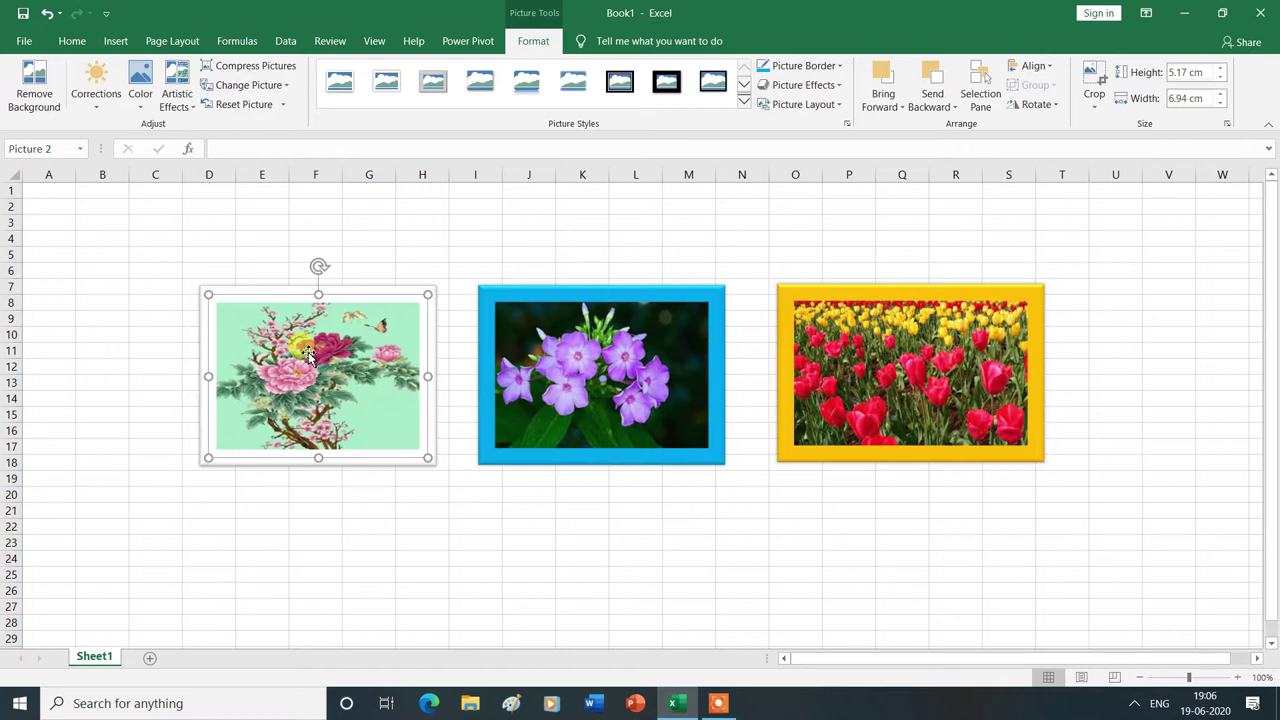
{"action": "left_click", "coordinate": [841, 66]}
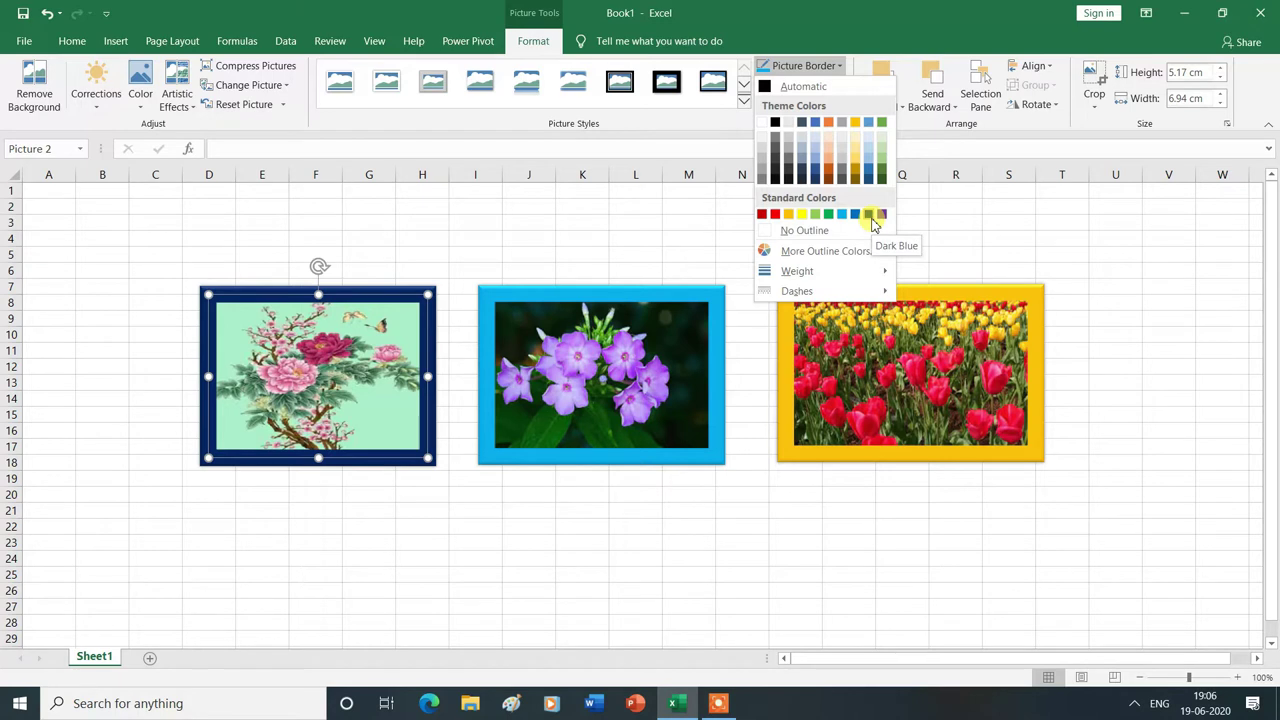
{"action": "left_click", "coordinate": [874, 222]}
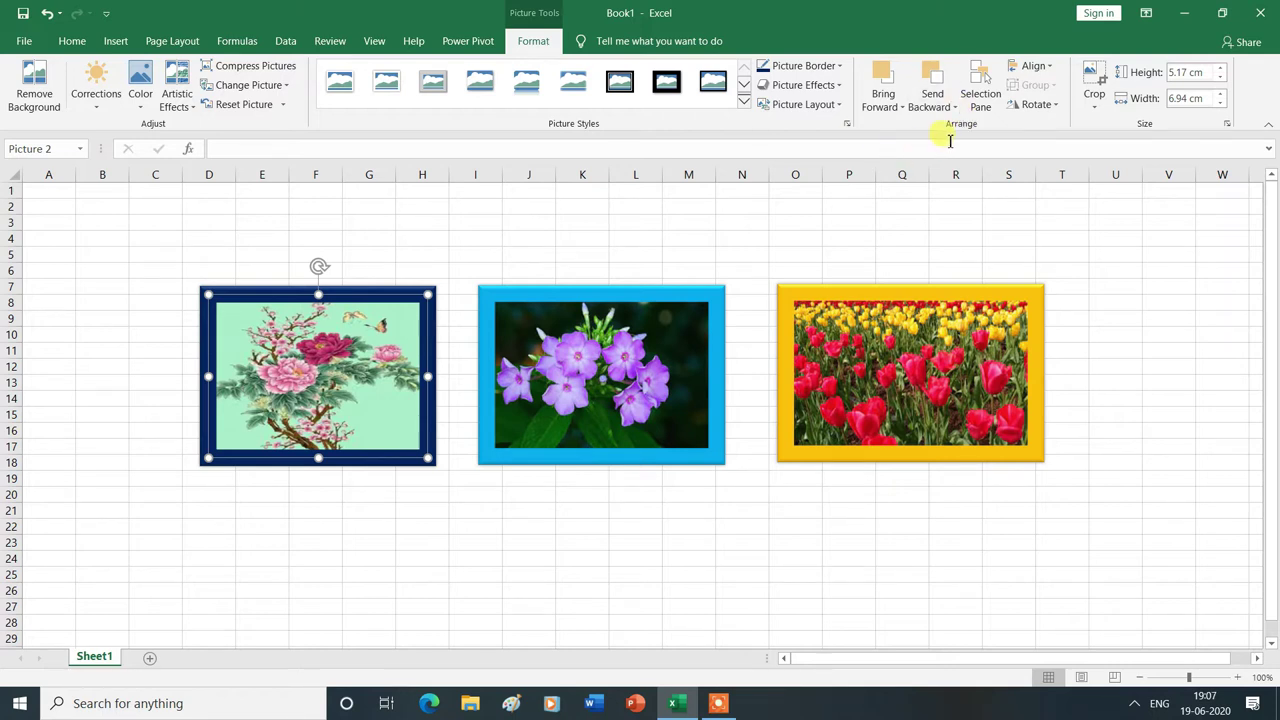
- Overlap the pictures: purple flowers over the peony, tulips shifted left over the purple flowers
{"action": "left_click", "coordinate": [172, 41]}
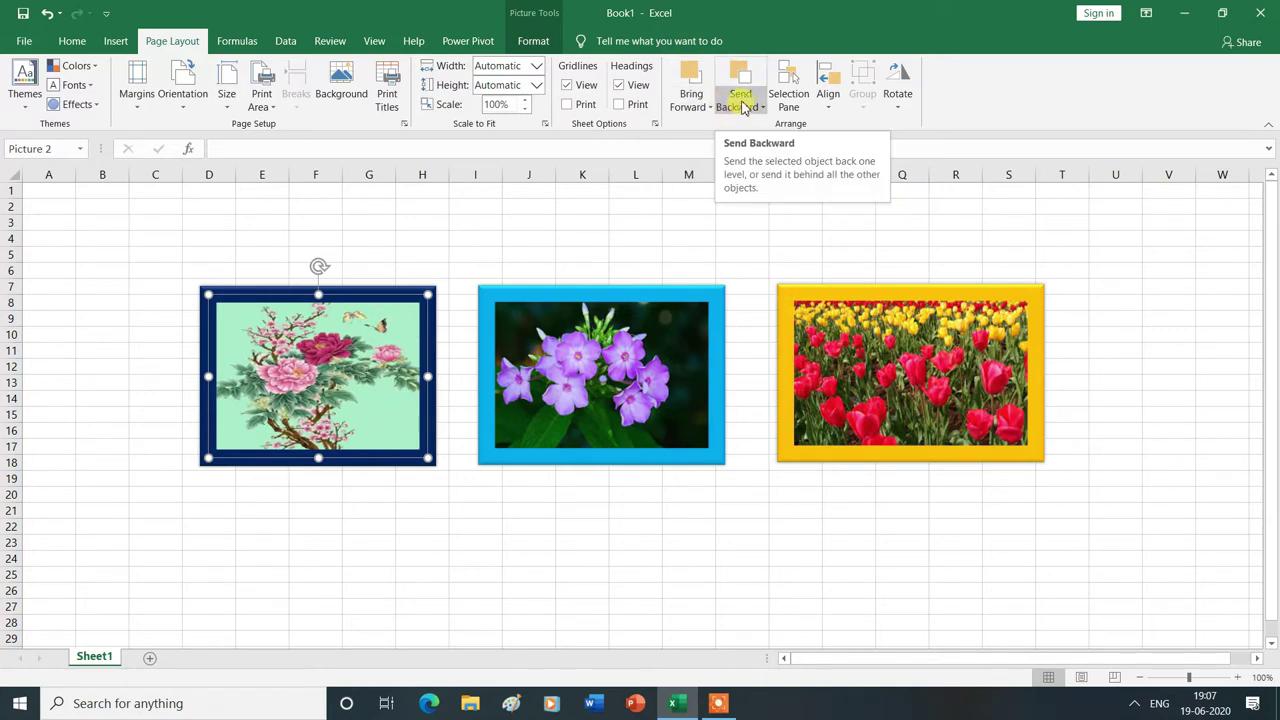
{"action": "left_click_drag", "start_coordinate": [564, 363], "coordinate": [355, 364]}
{"action": "left_click_drag", "start_coordinate": [953, 370], "coordinate": [575, 374]}
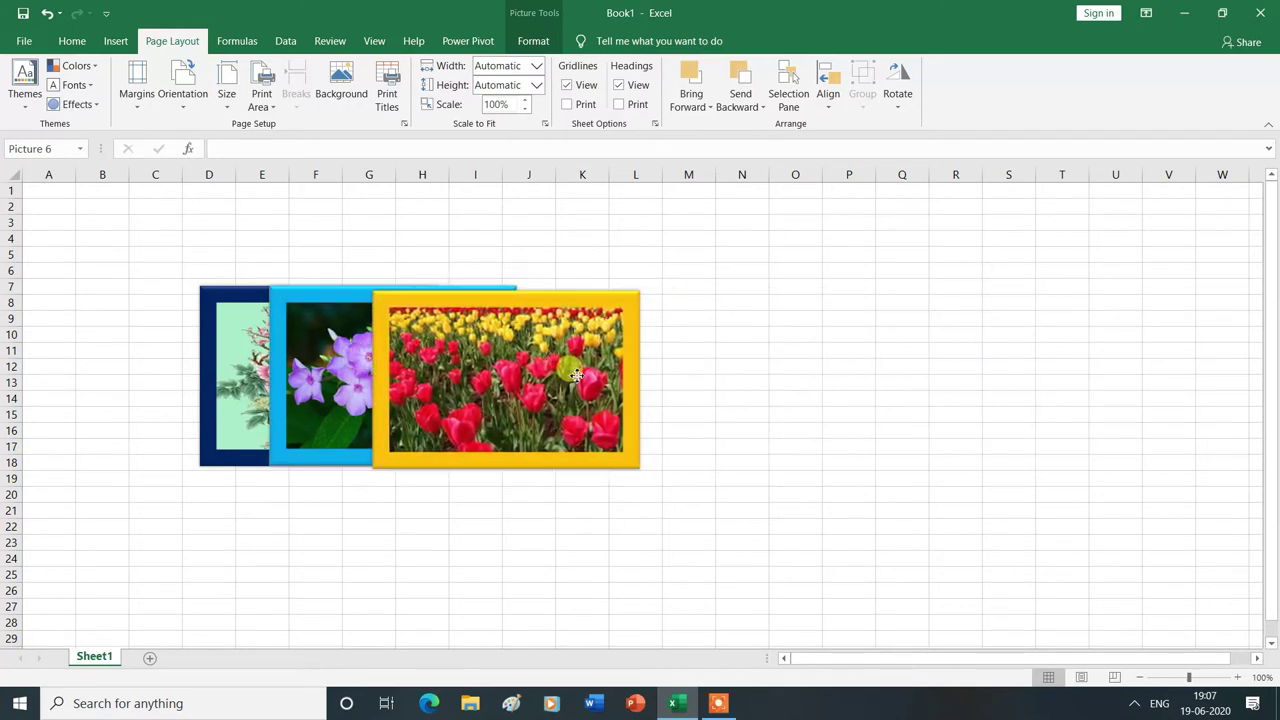
{"action": "left_click_drag", "start_coordinate": [575, 374], "coordinate": [575, 374]}
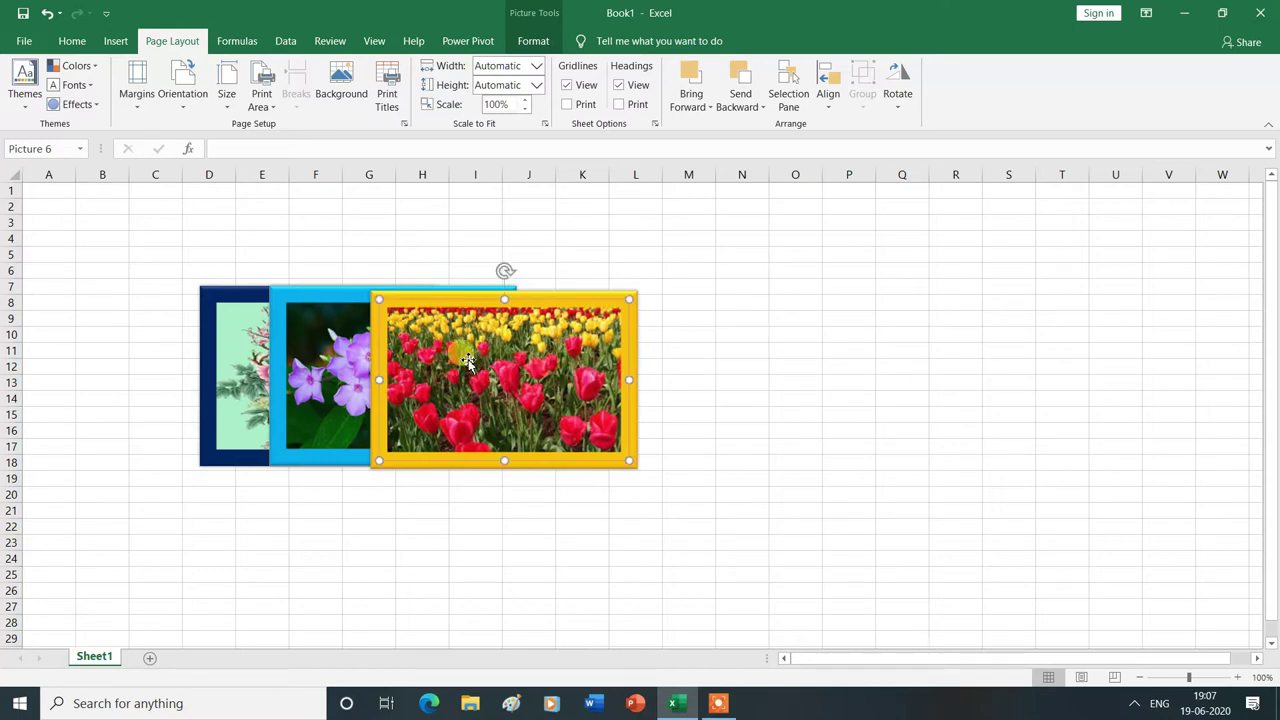
{"action": "left_click_drag", "start_coordinate": [467, 357], "coordinate": [455, 355]}
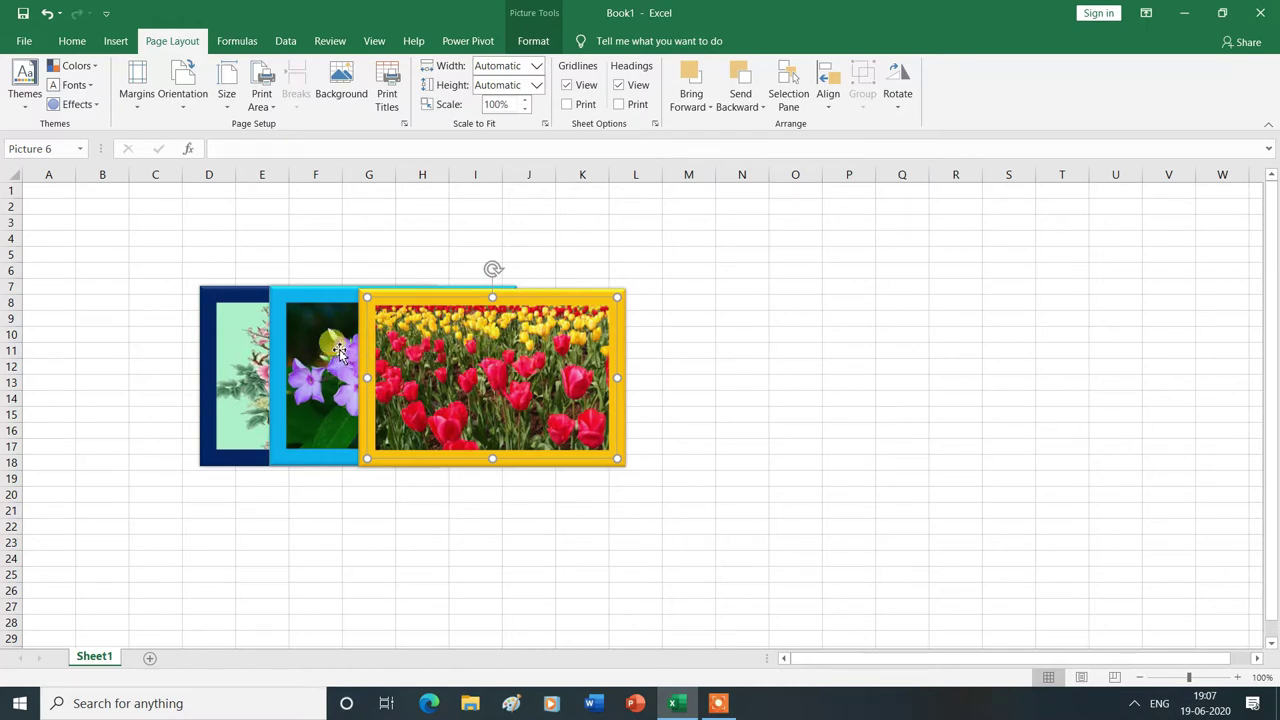
- Send the tulip picture back one level, moving the purple-flower picture aside to check
{"action": "left_click", "coordinate": [763, 112]}
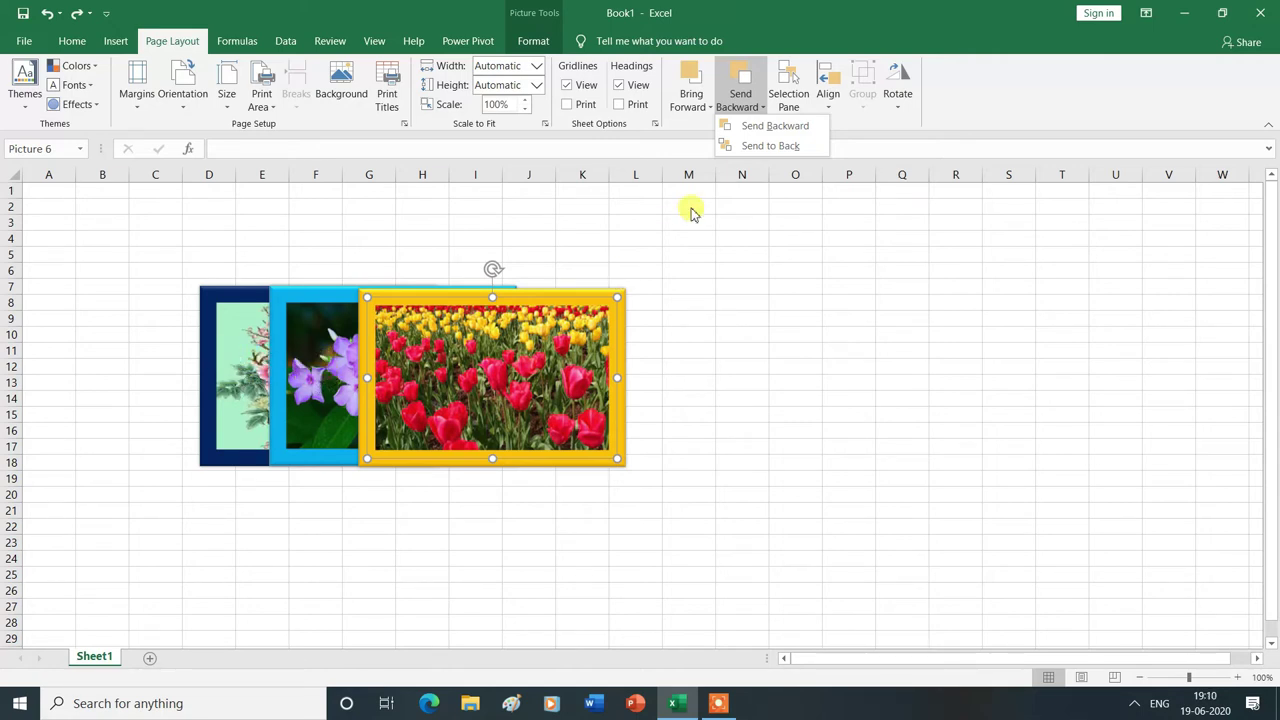
{"action": "left_click", "coordinate": [770, 128]}
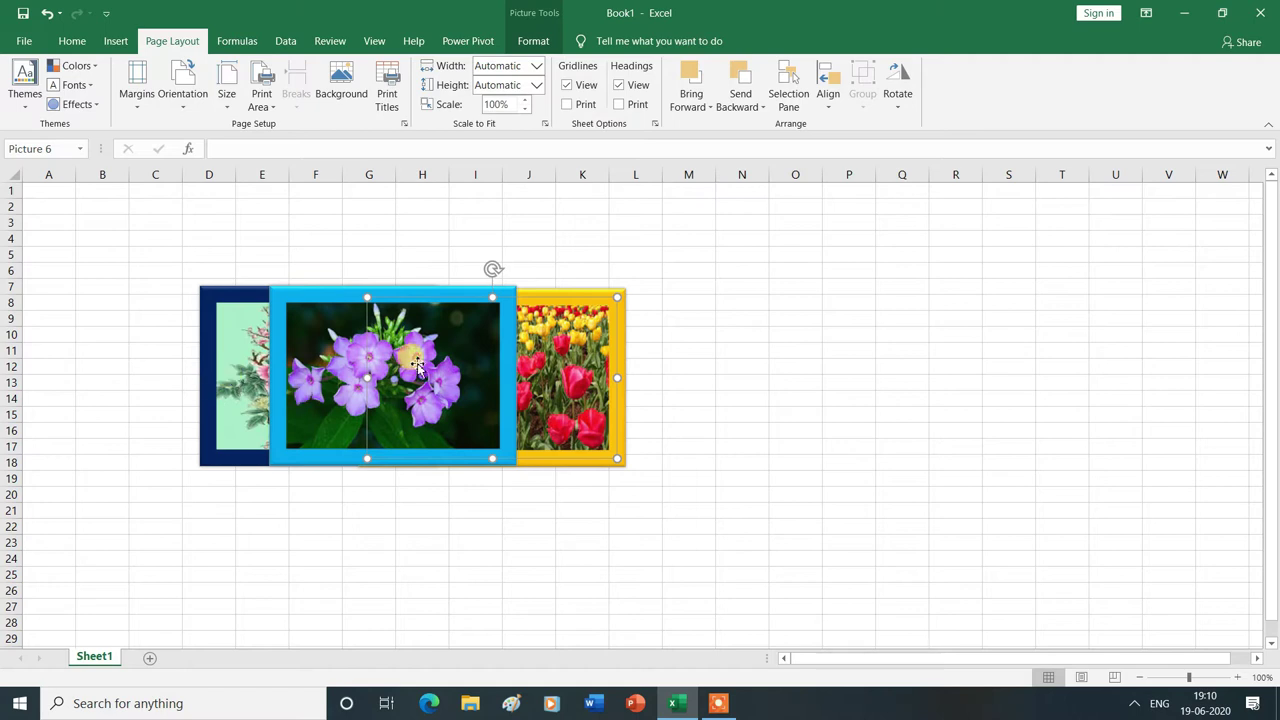
{"action": "left_click_drag", "start_coordinate": [418, 368], "coordinate": [528, 567]}
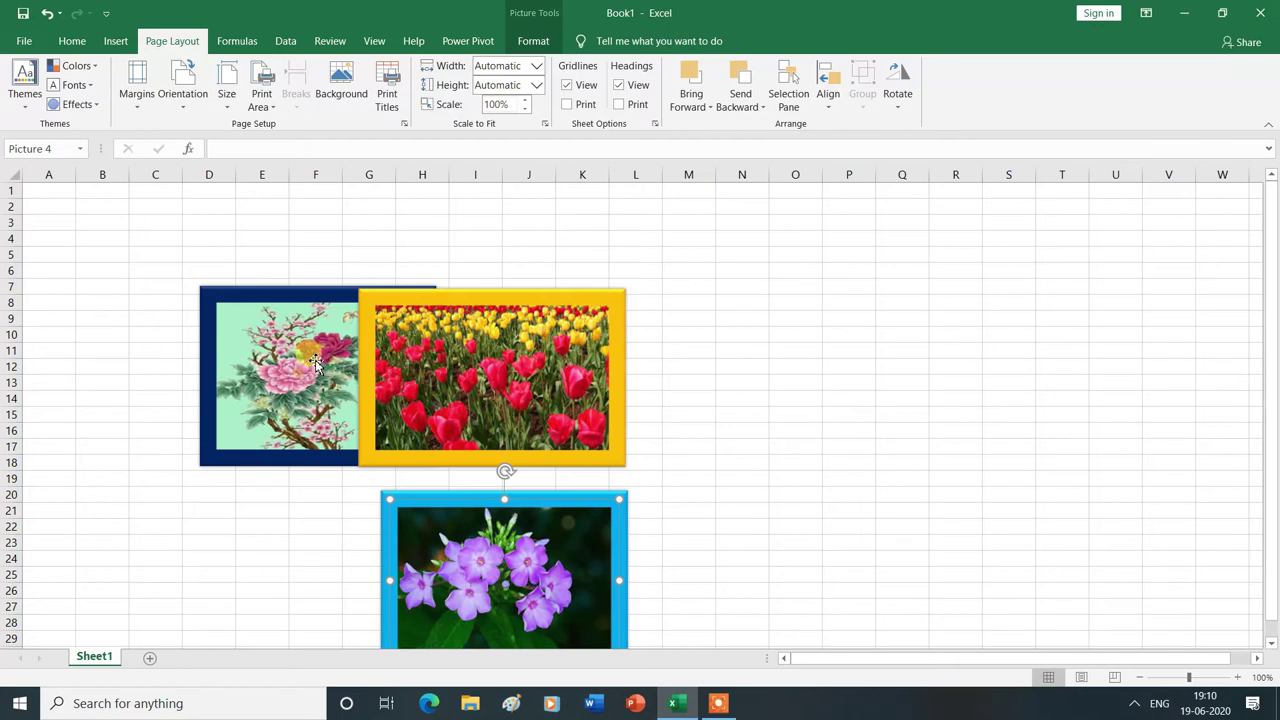
{"action": "left_click_drag", "start_coordinate": [459, 535], "coordinate": [347, 333]}
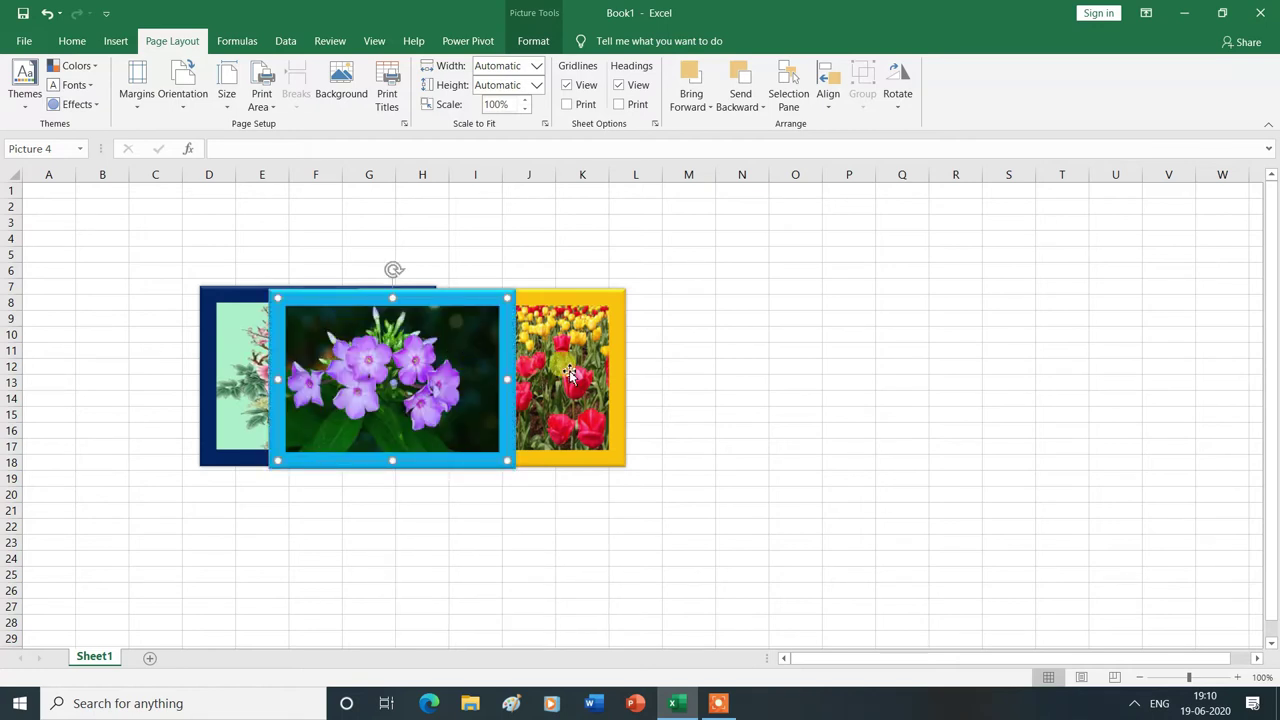
- Send the tulip picture back one more level and verify by moving the purple-flower picture
{"action": "left_click", "coordinate": [617, 352]}
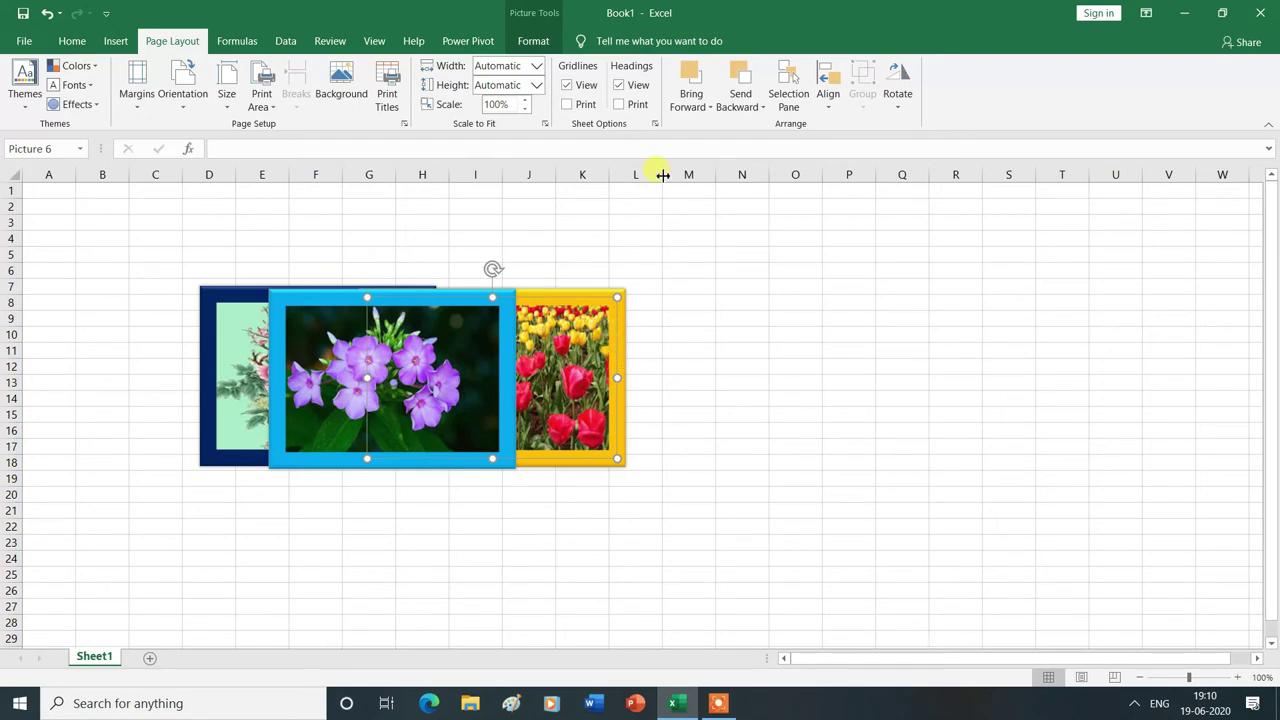
{"action": "left_click", "coordinate": [763, 108]}
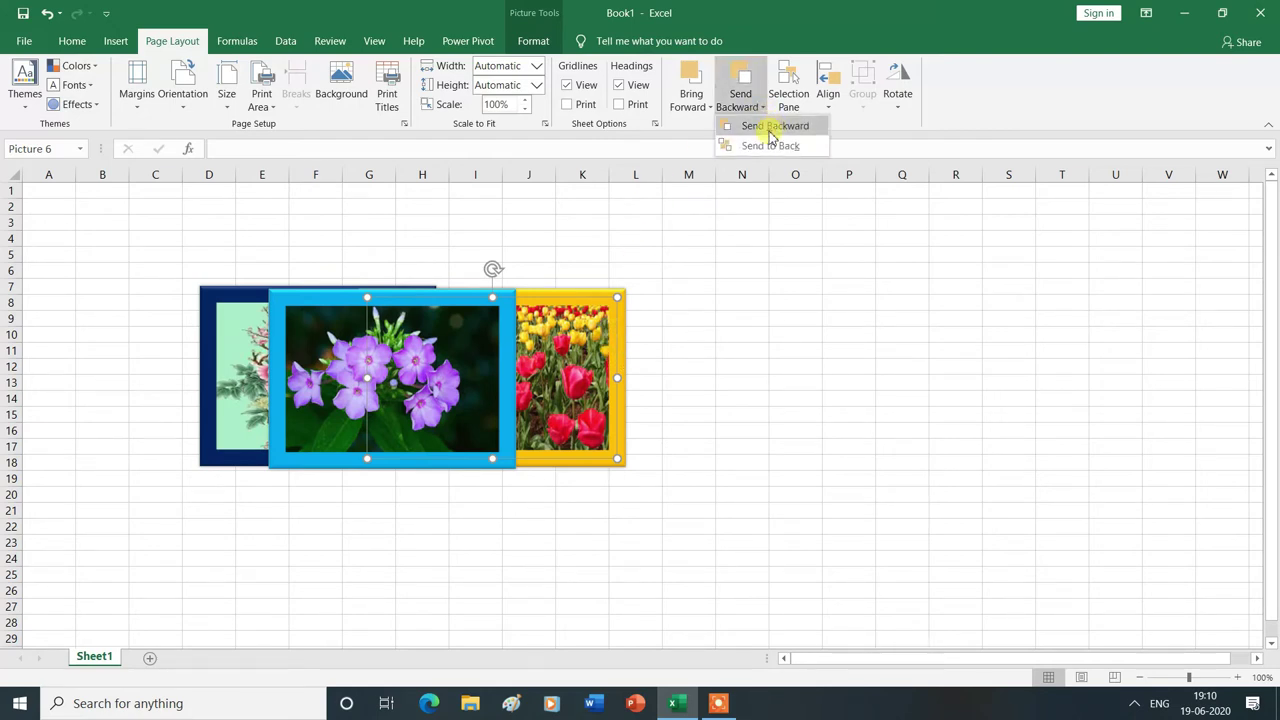
{"action": "left_click", "coordinate": [778, 128]}
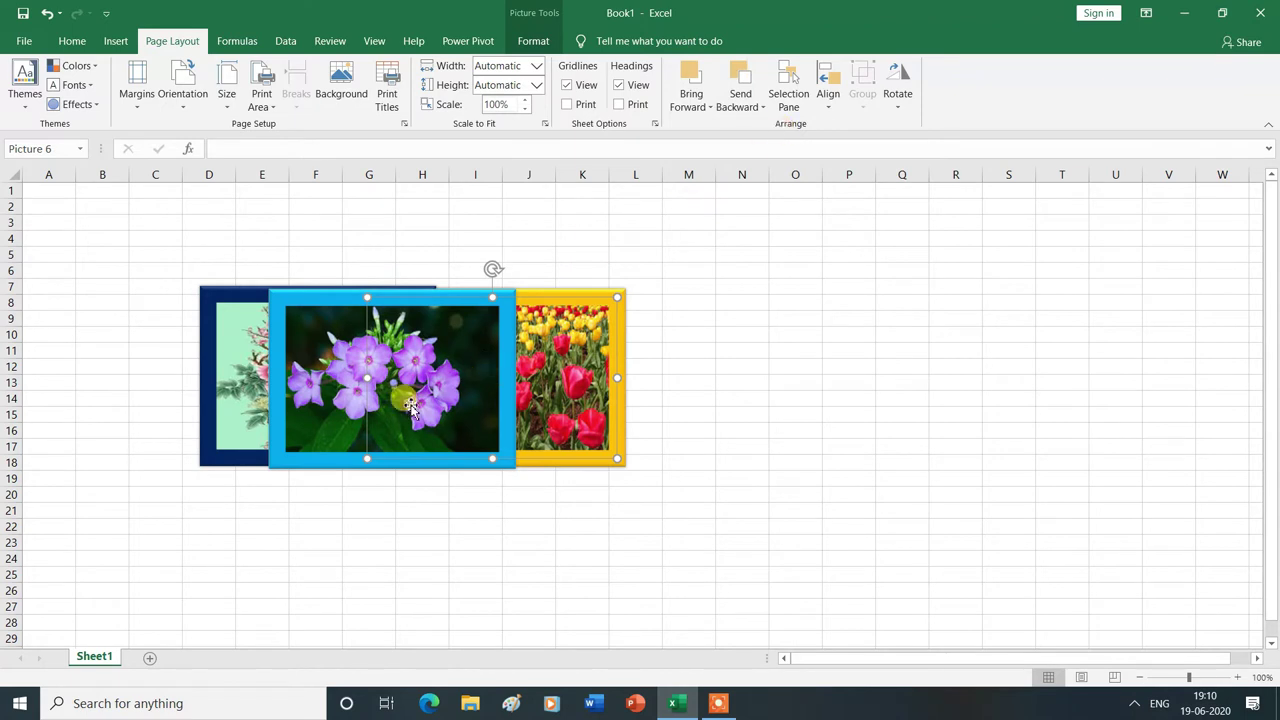
{"action": "left_click_drag", "start_coordinate": [433, 376], "coordinate": [523, 576]}
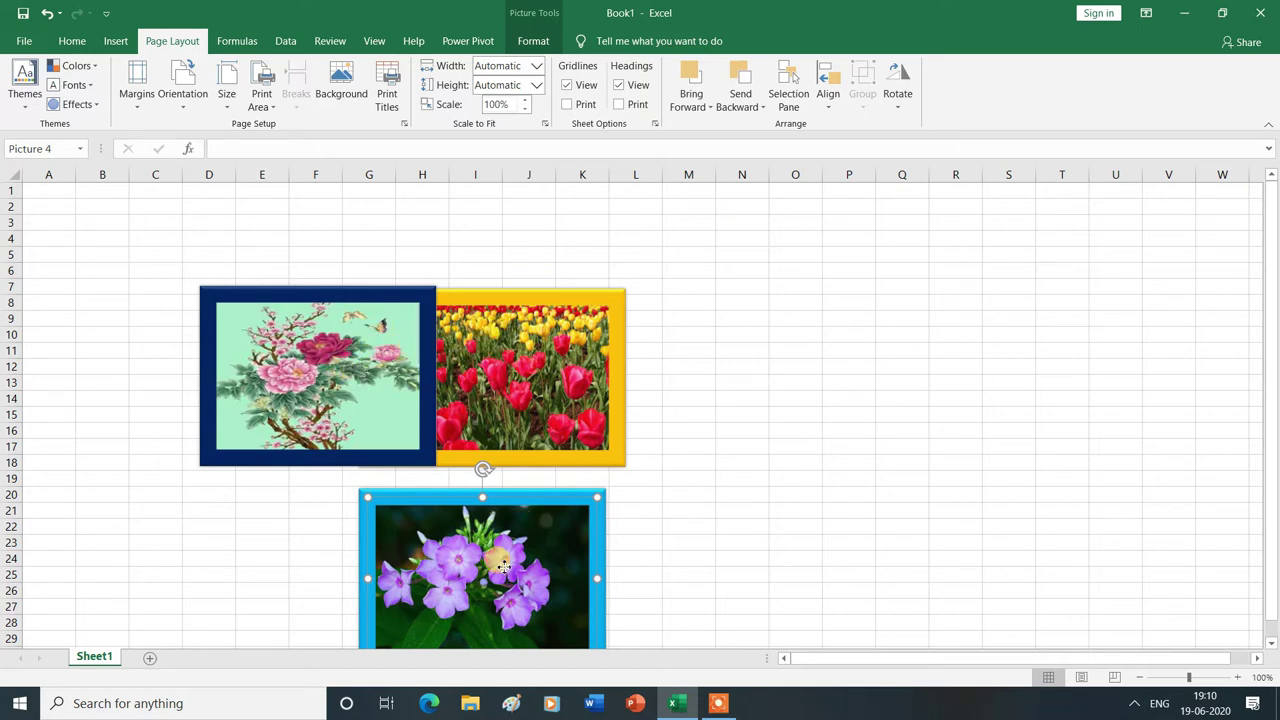
{"action": "left_click_drag", "start_coordinate": [505, 570], "coordinate": [444, 370]}
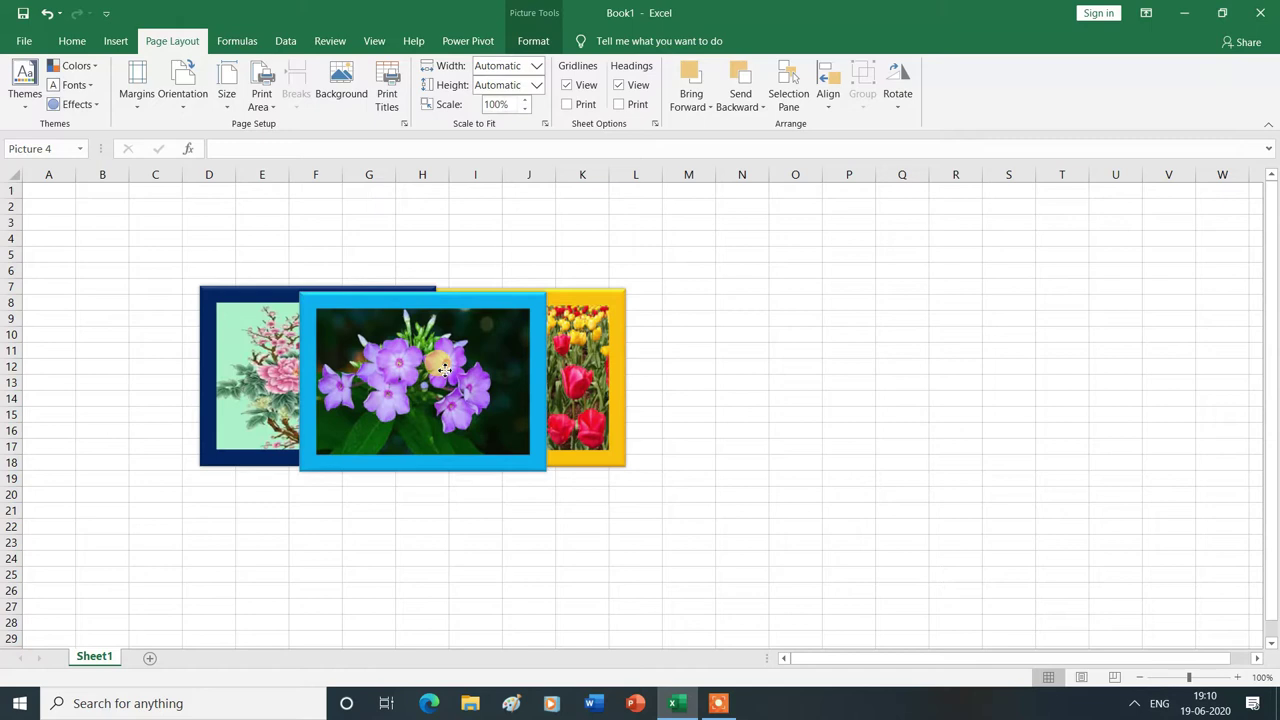
{"action": "left_click_drag", "start_coordinate": [444, 370], "coordinate": [444, 370]}
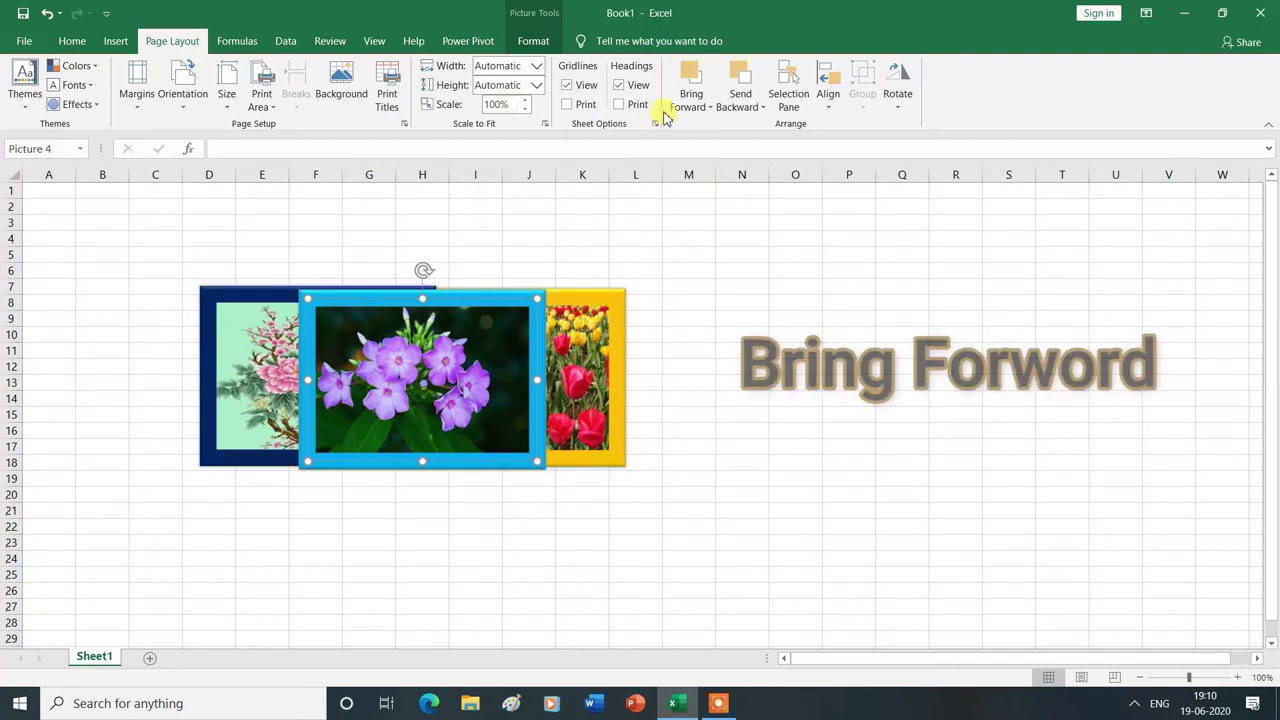
- Bring the purple-flower picture, then the tulip picture, one level forward
{"action": "left_click", "coordinate": [711, 111]}
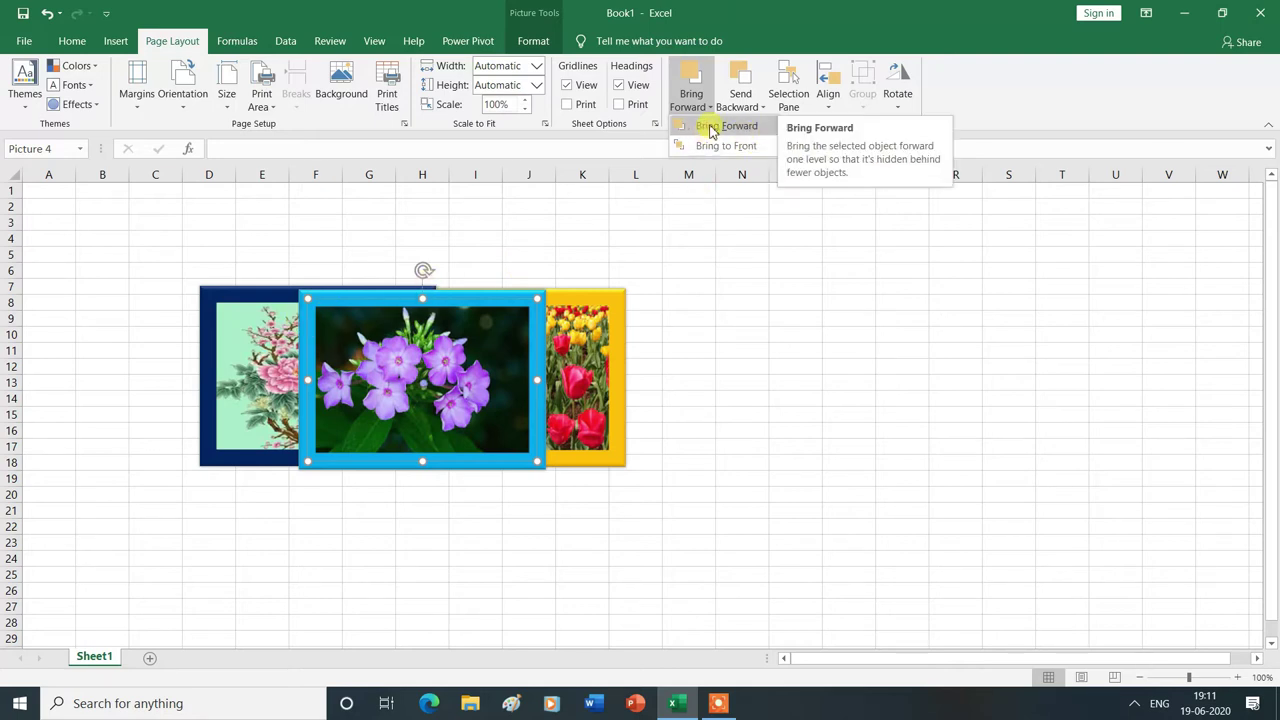
{"action": "left_click", "coordinate": [617, 306]}
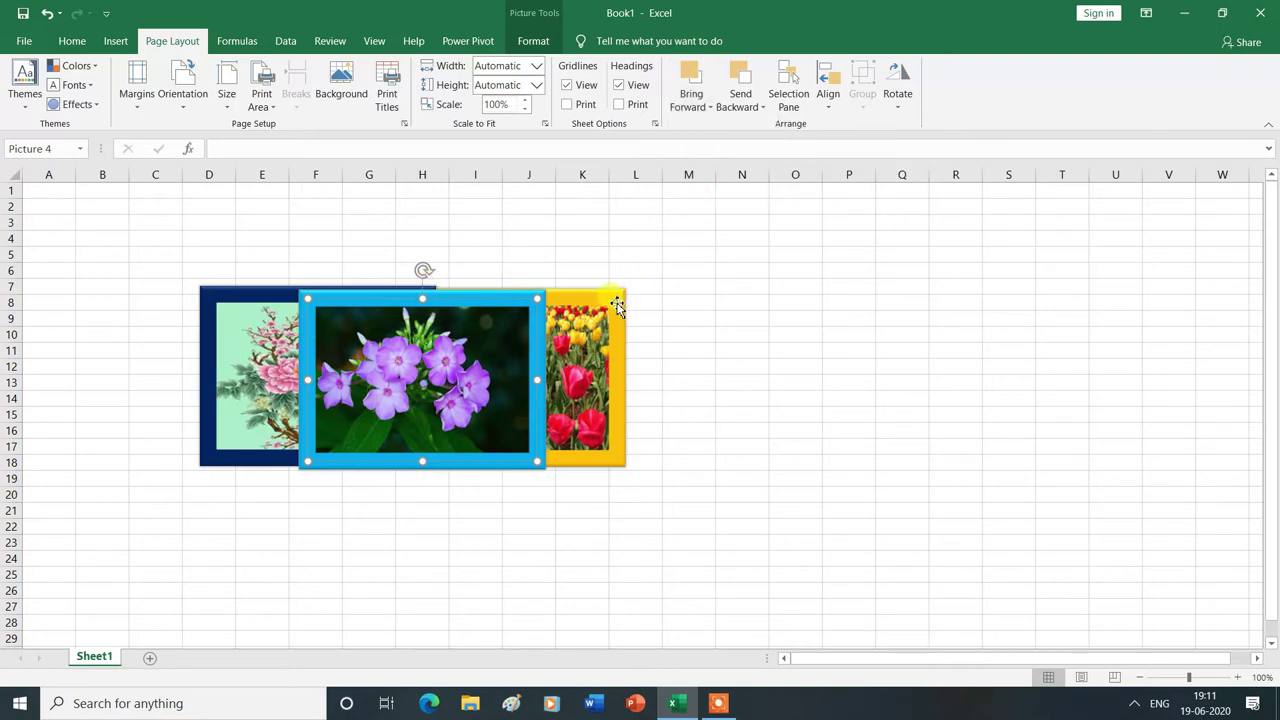
{"action": "left_click", "coordinate": [617, 306]}
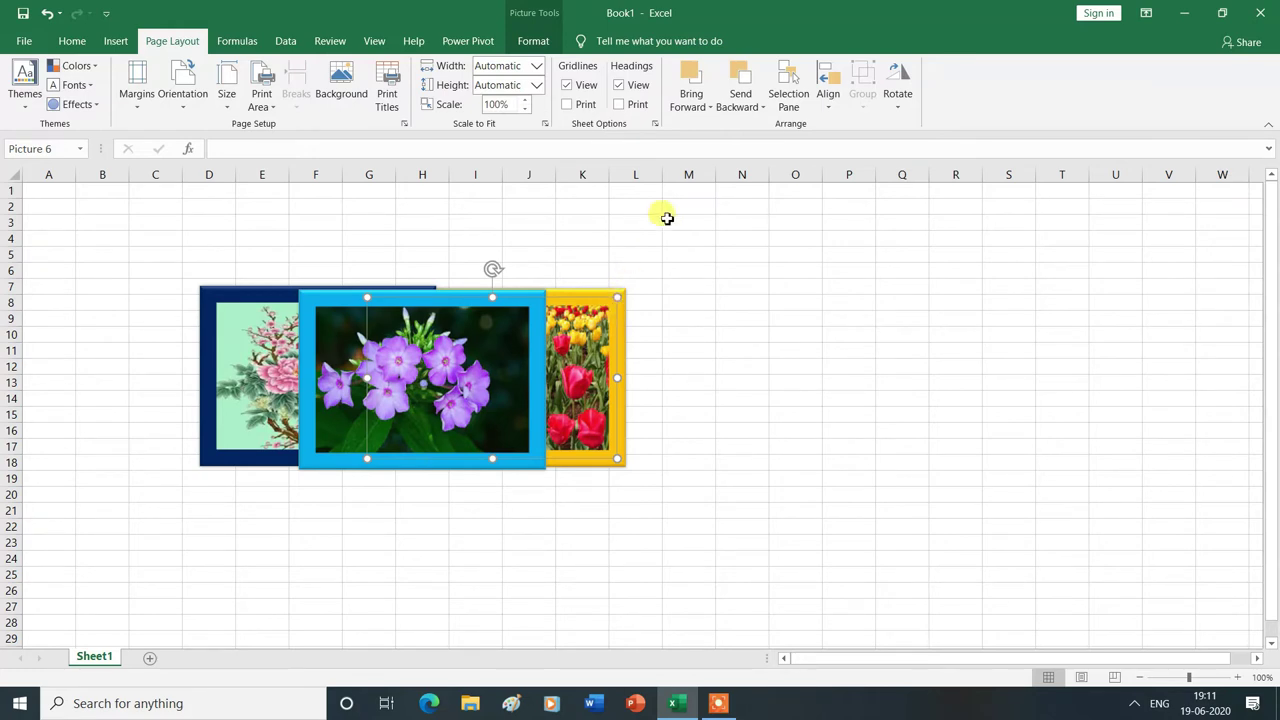
{"action": "left_click", "coordinate": [709, 108]}
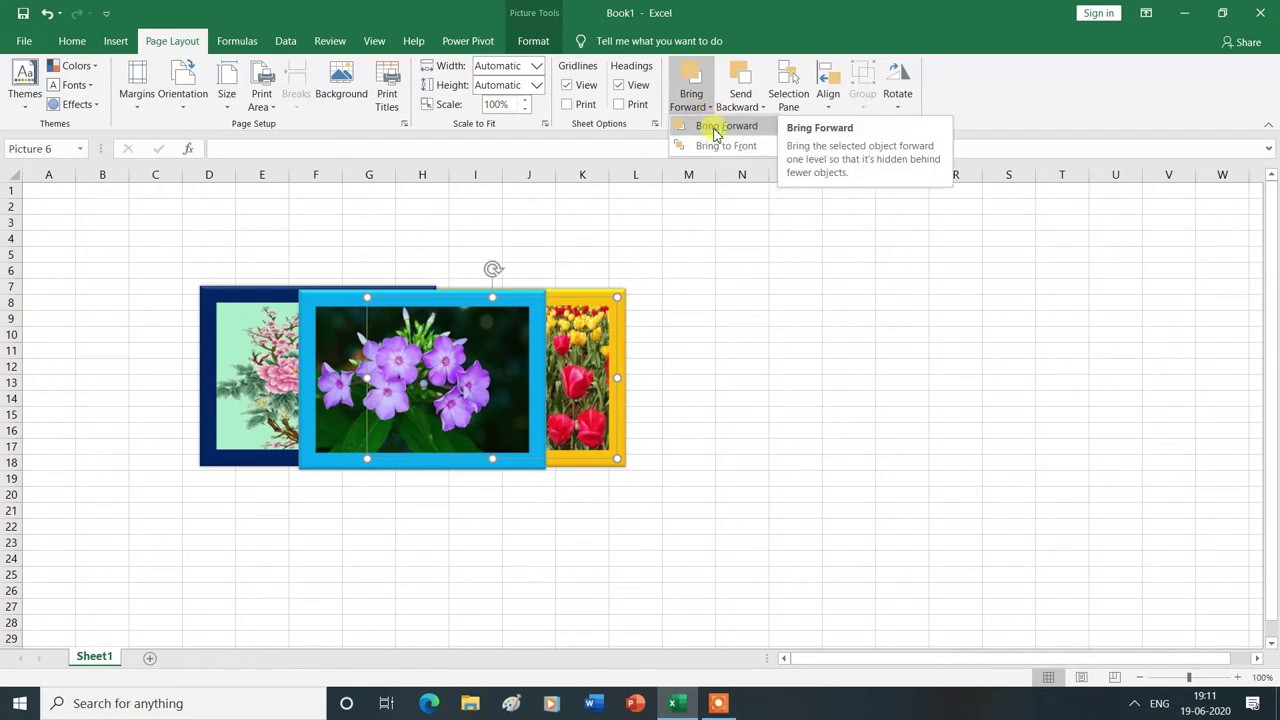
{"action": "left_click", "coordinate": [716, 128]}
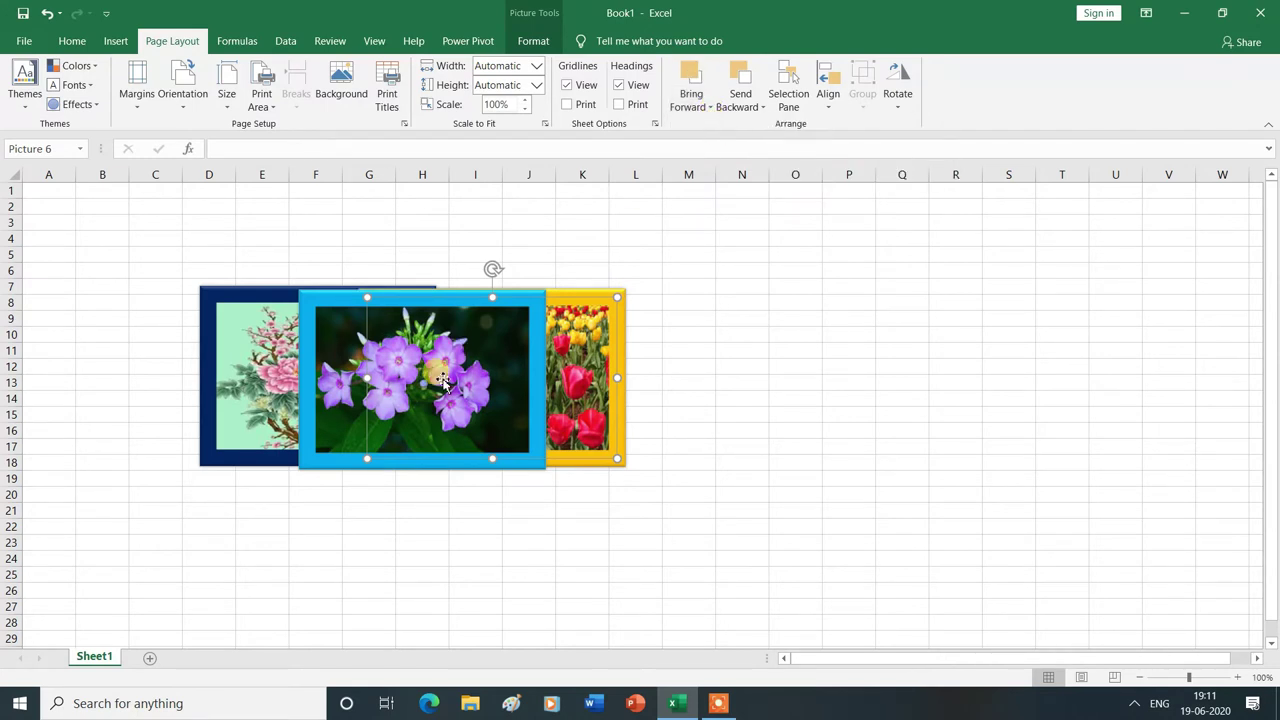
- Move the purple-flower picture aside and back to confirm the layering order
{"action": "left_click", "coordinate": [344, 360]}
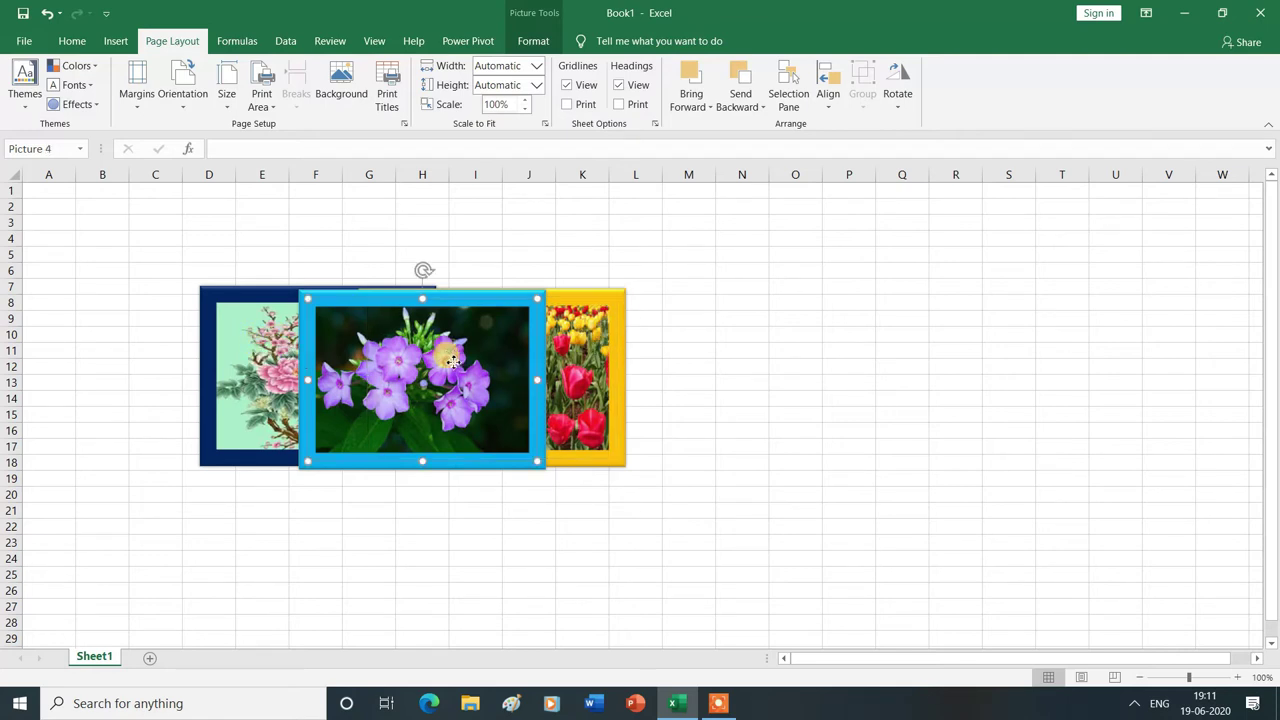
{"action": "left_click_drag", "start_coordinate": [445, 350], "coordinate": [512, 515]}
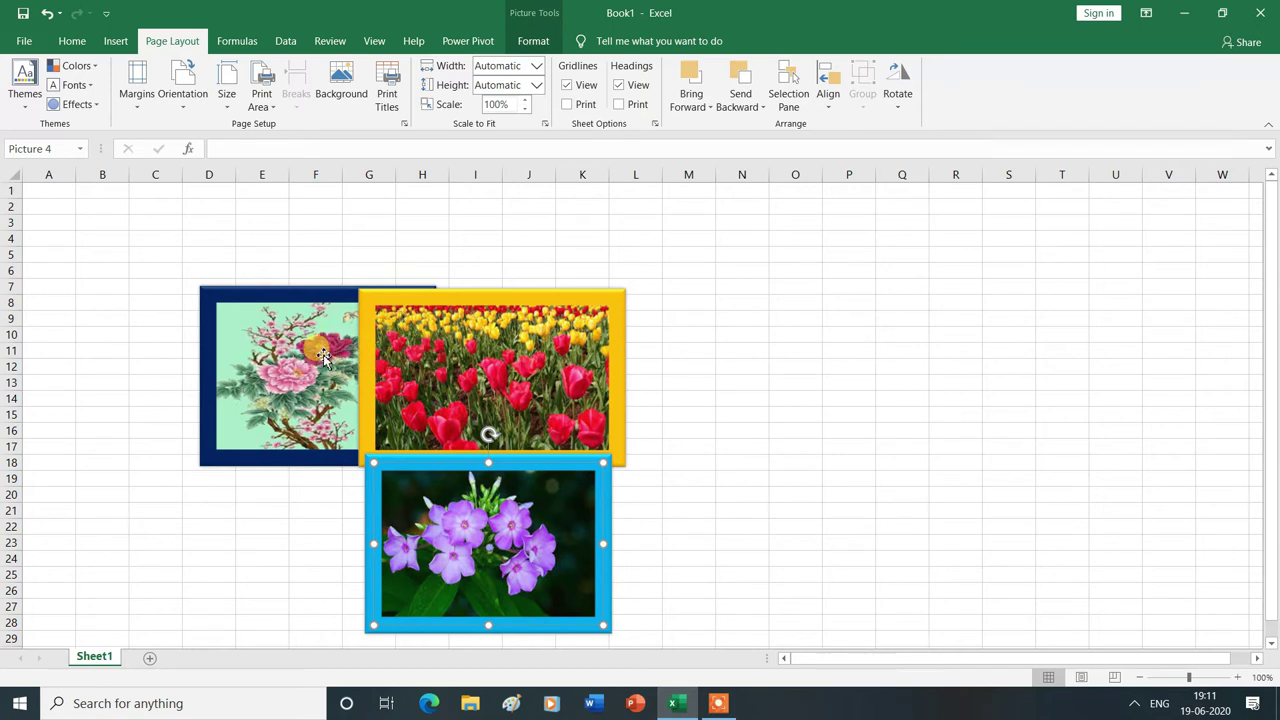
{"action": "left_click_drag", "start_coordinate": [462, 505], "coordinate": [381, 338]}
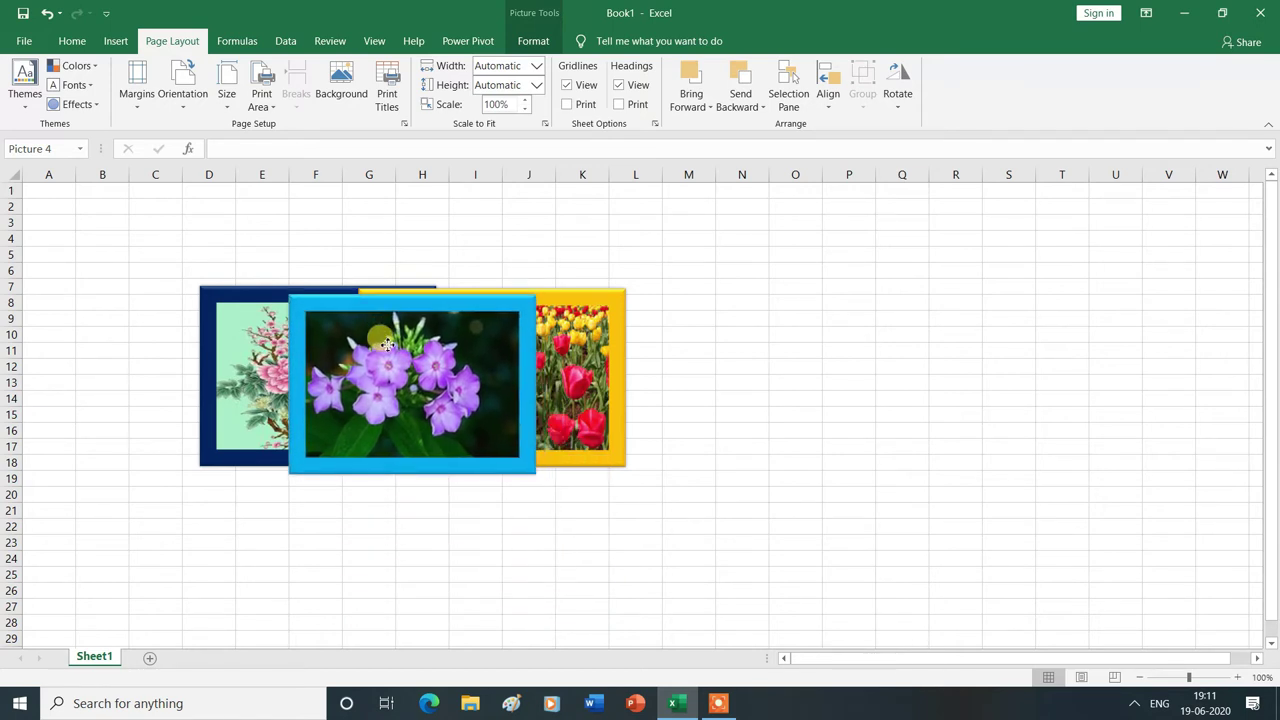
{"action": "left_click", "coordinate": [616, 338]}
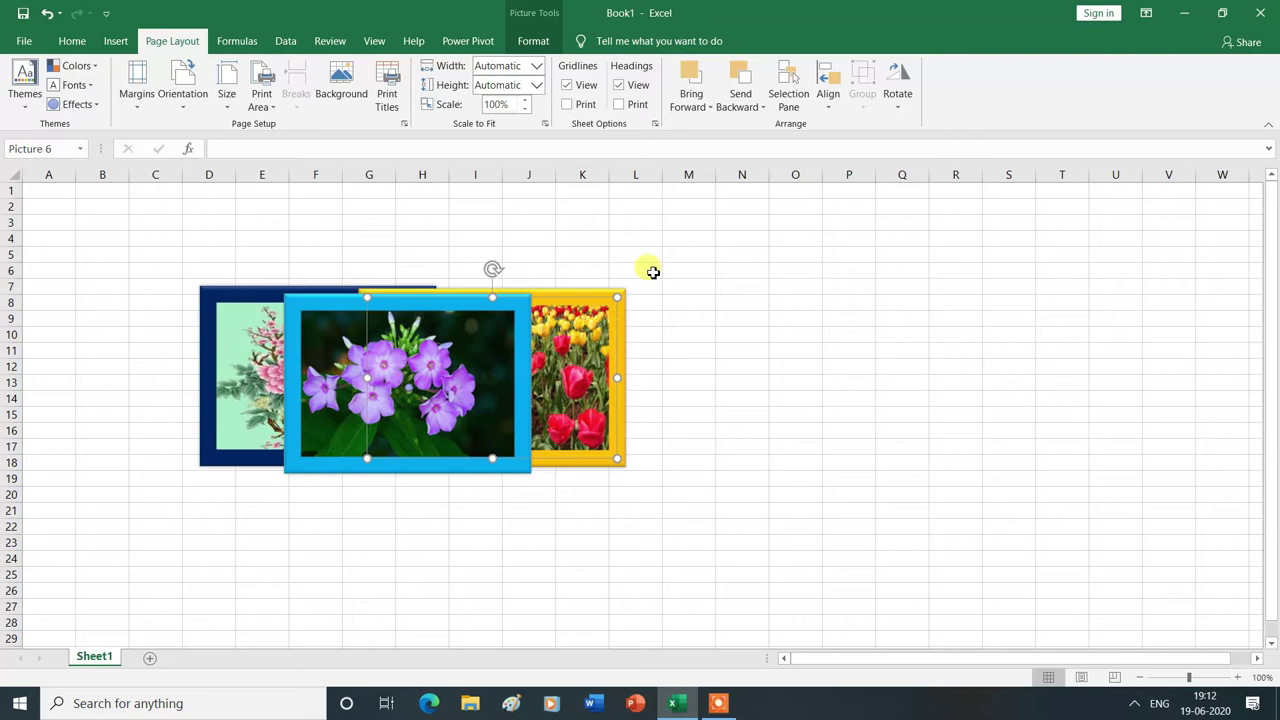
- Bring the tulip picture forward one level and nudge it slightly down
{"action": "left_click", "coordinate": [711, 108]}
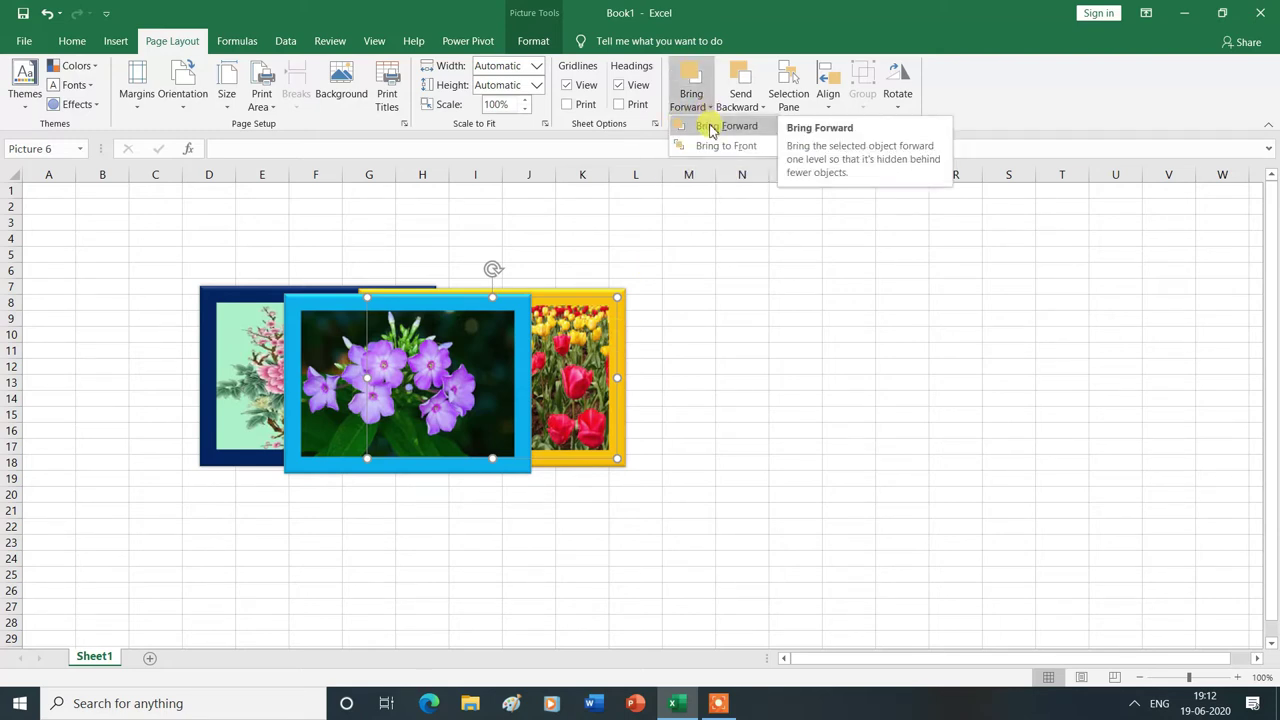
{"action": "left_click", "coordinate": [711, 130]}
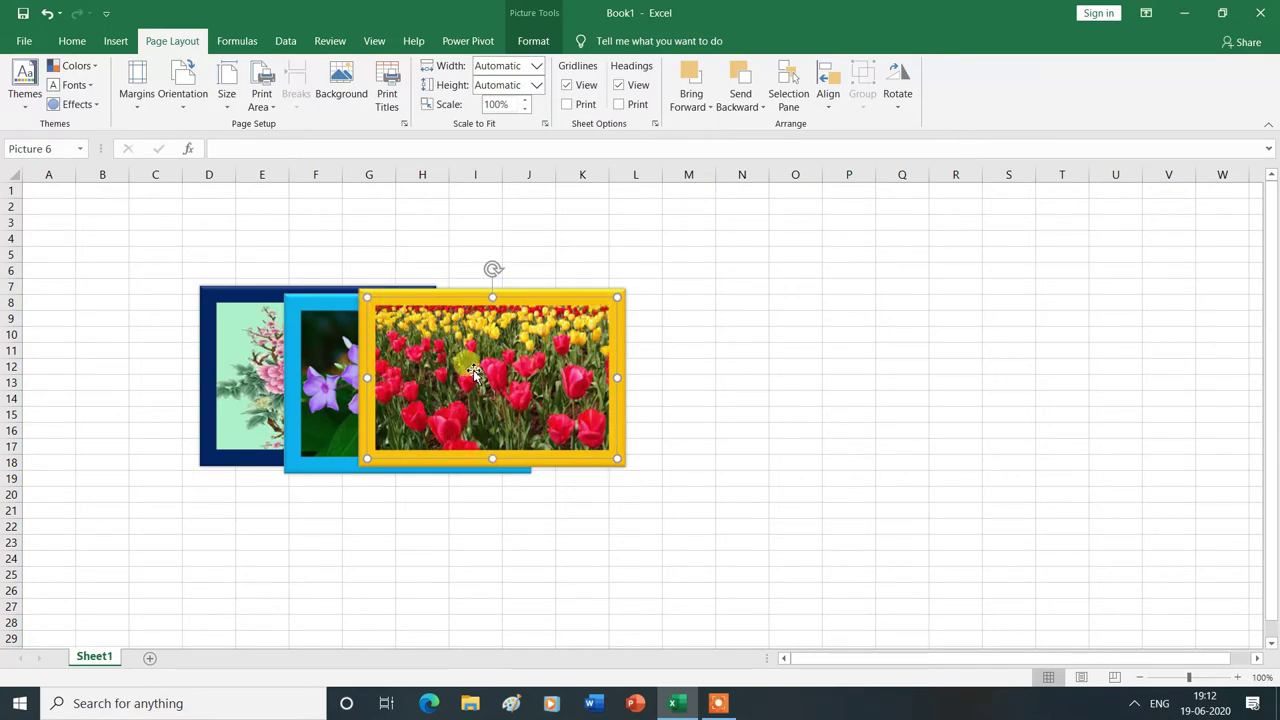
{"action": "left_click_drag", "start_coordinate": [465, 329], "coordinate": [465, 335]}
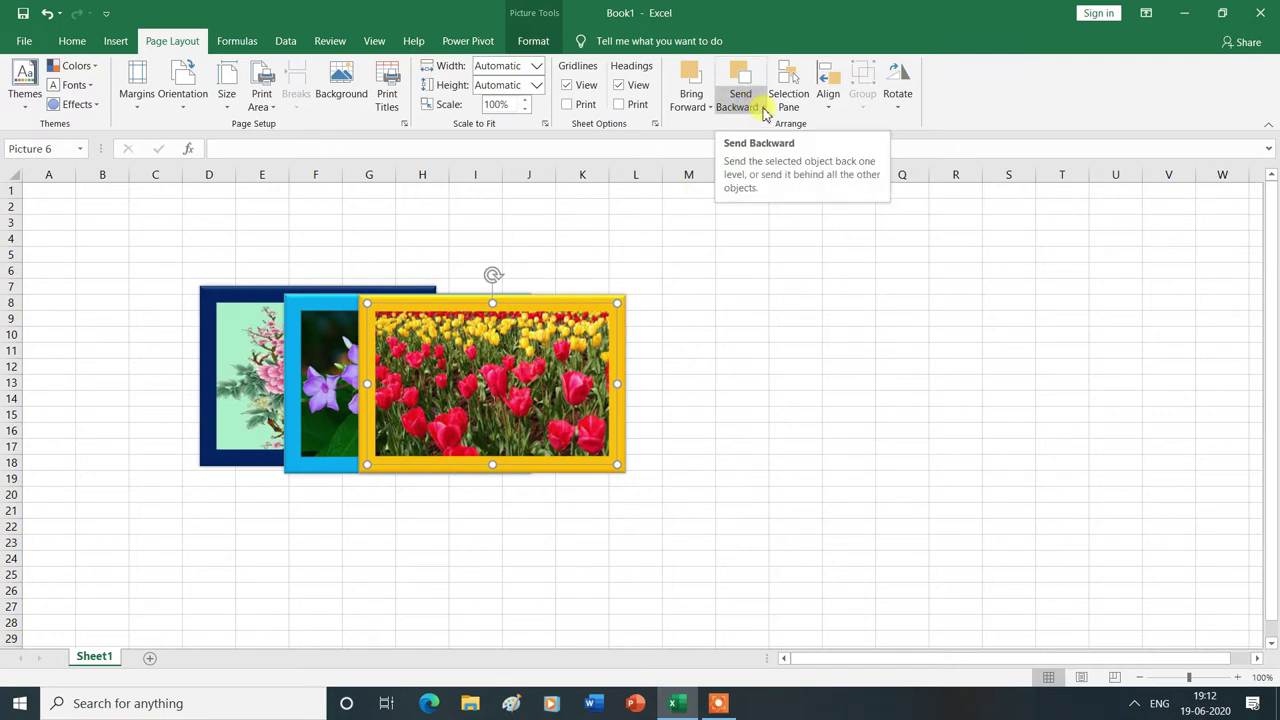
- Send the tulip picture to back and reposition the purple-flower picture slightly
{"action": "left_click", "coordinate": [763, 107]}
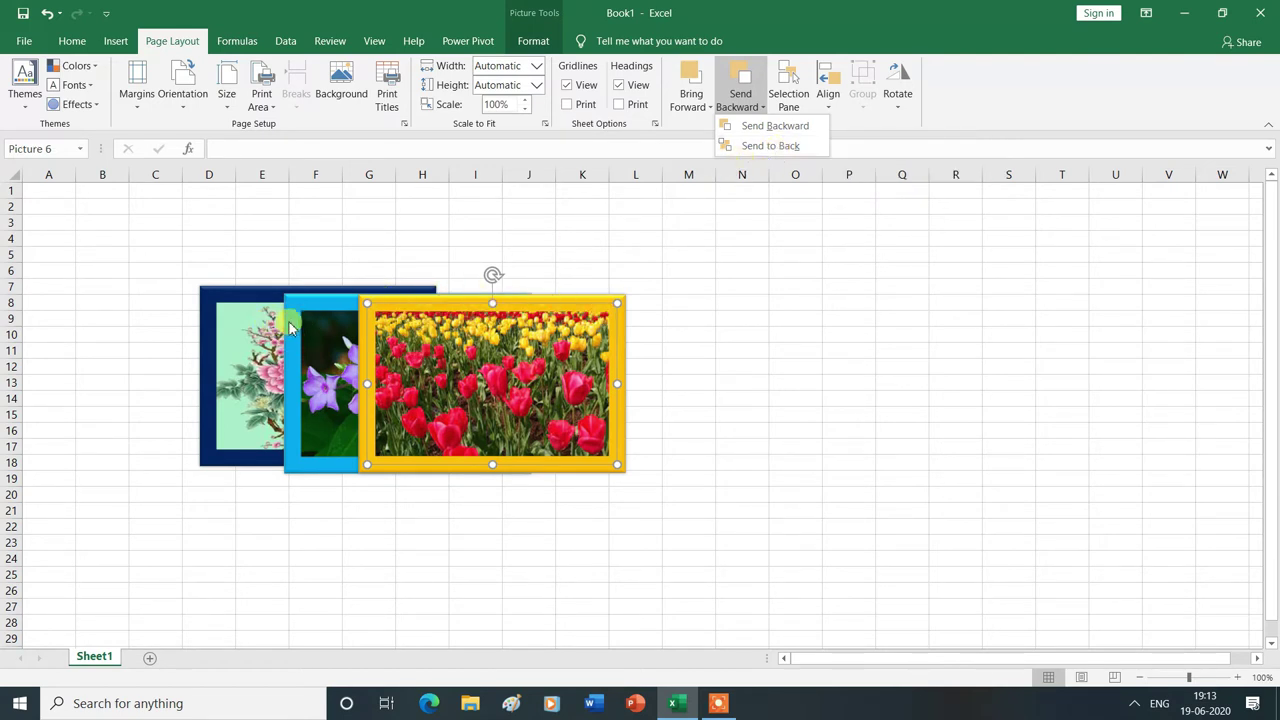
{"action": "left_click", "coordinate": [771, 147]}
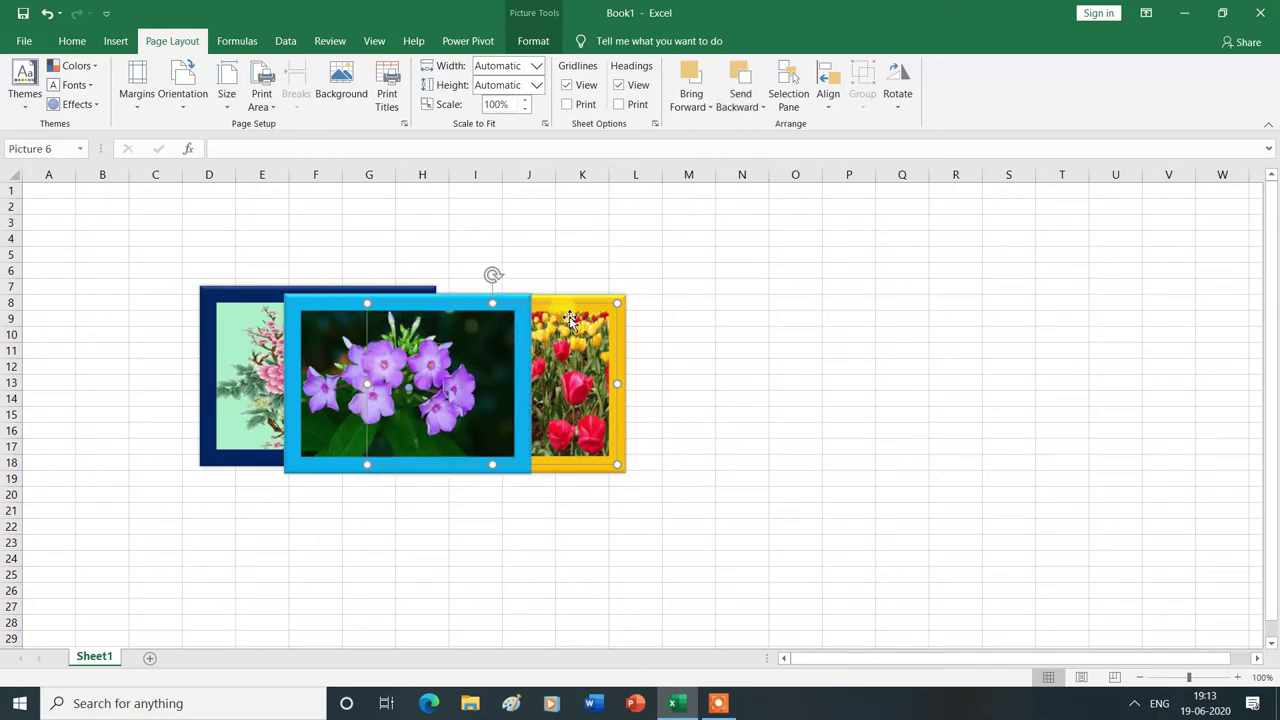
{"action": "mouse_move", "coordinate": [393, 343]}
{"action": "left_mouse_down"}
{"action": "mouse_move", "coordinate": [405, 486]}
{"action": "mouse_move", "coordinate": [458, 344]}
{"action": "left_mouse_up"}
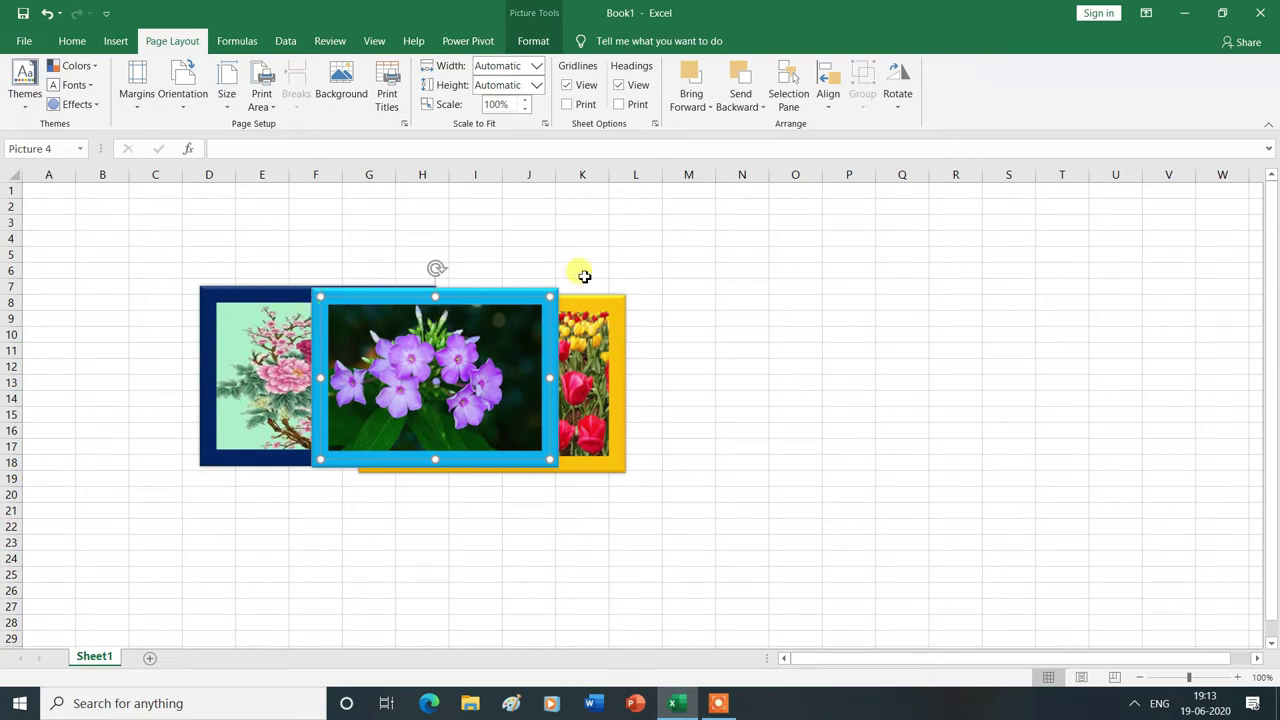
{"action": "left_click", "coordinate": [619, 320]}
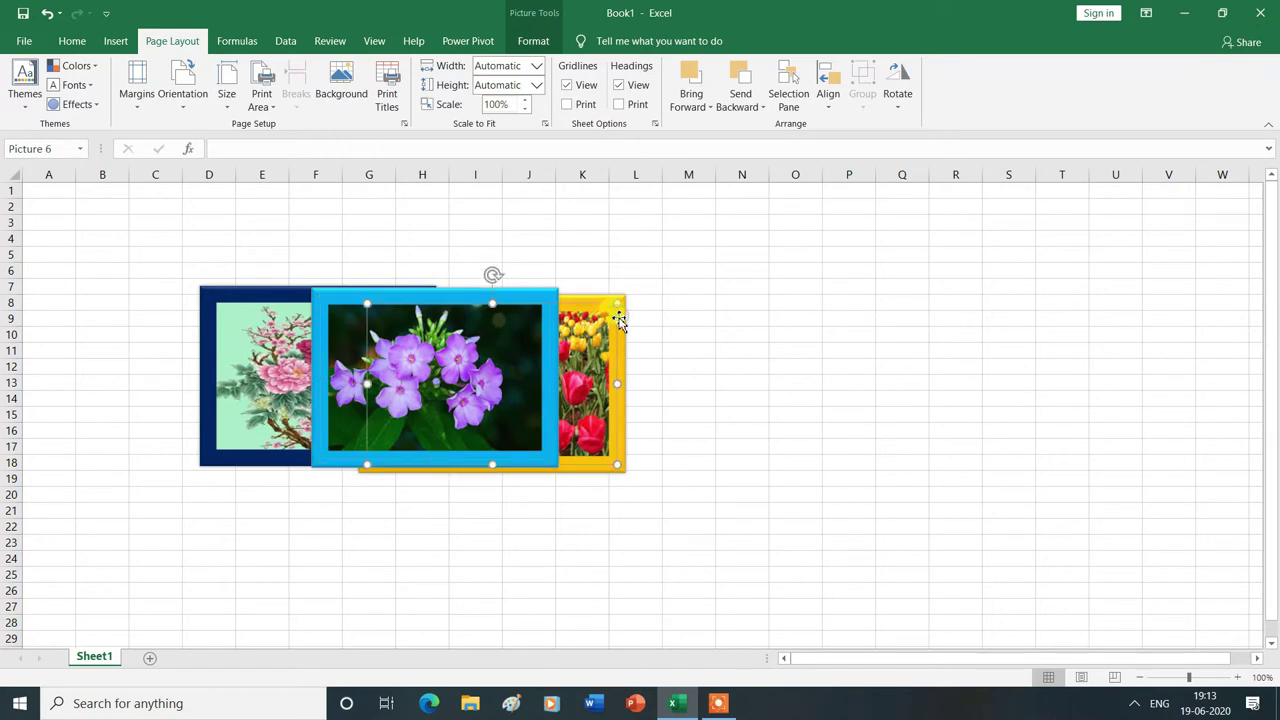
- Bring the tulips to front, drag them to columns N–R, and shift the purple flowers right
{"action": "left_click", "coordinate": [711, 108]}
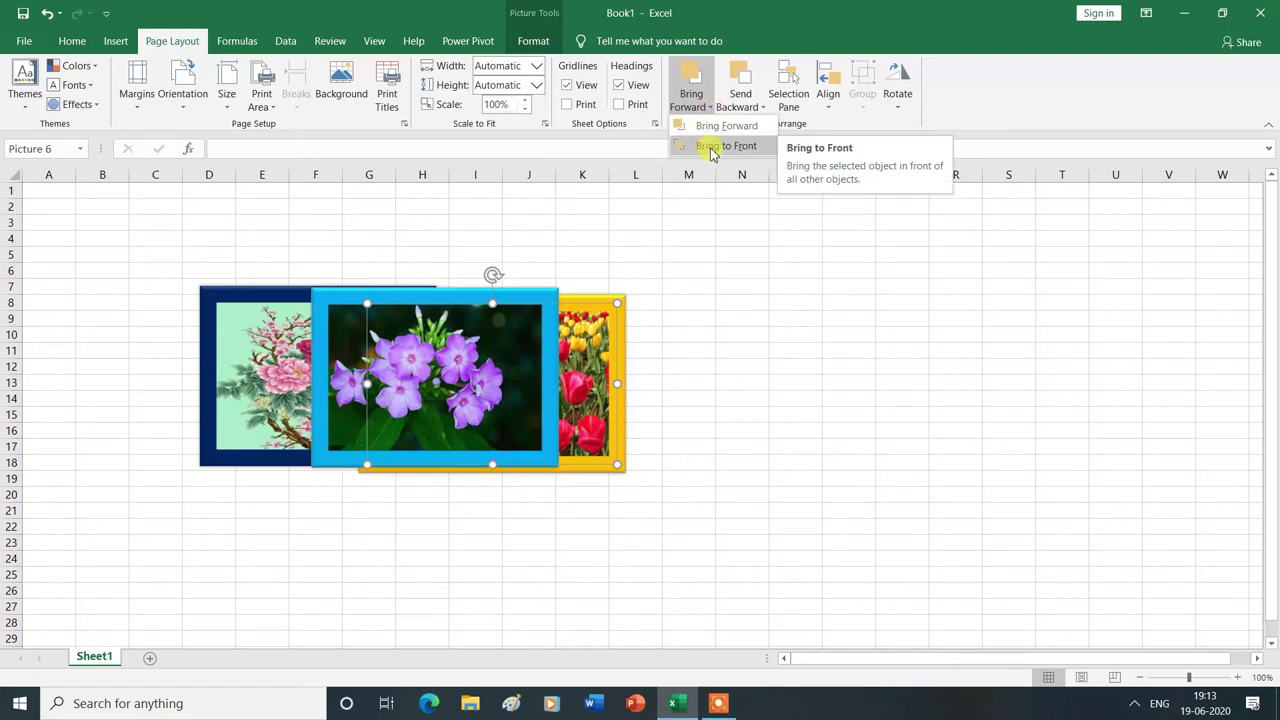
{"action": "left_click", "coordinate": [712, 148]}
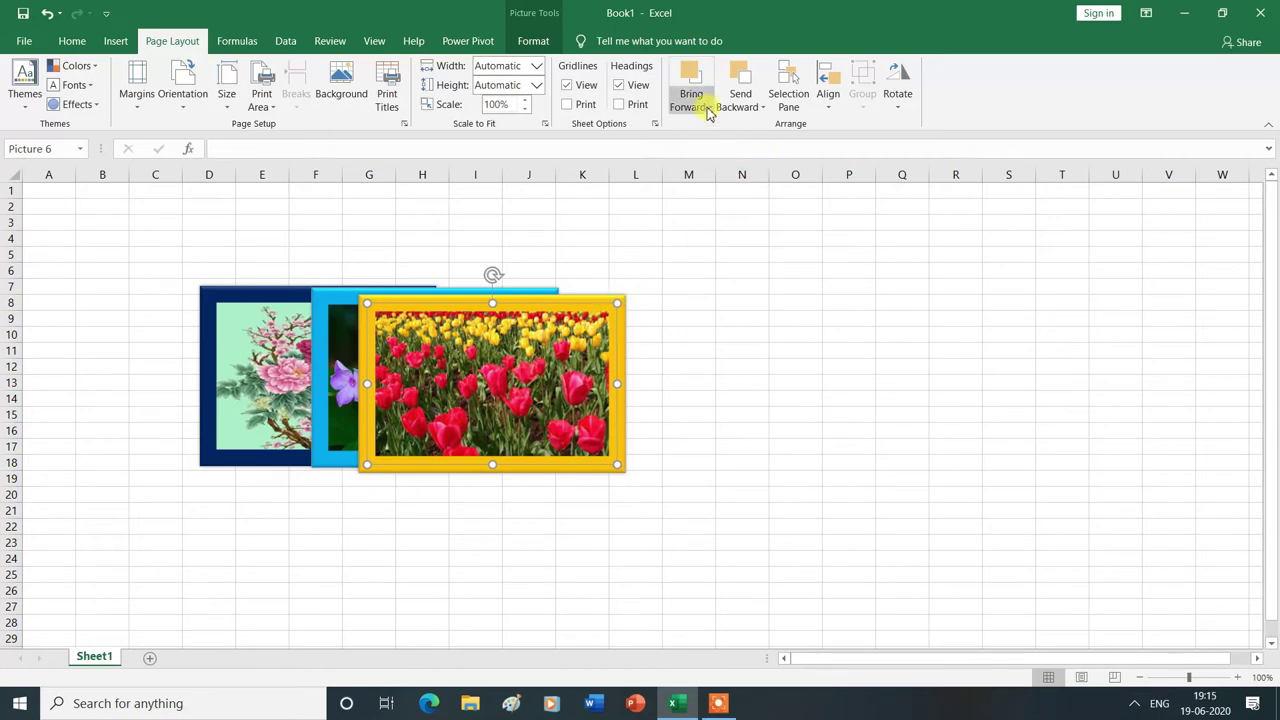
{"action": "left_click", "coordinate": [762, 107]}
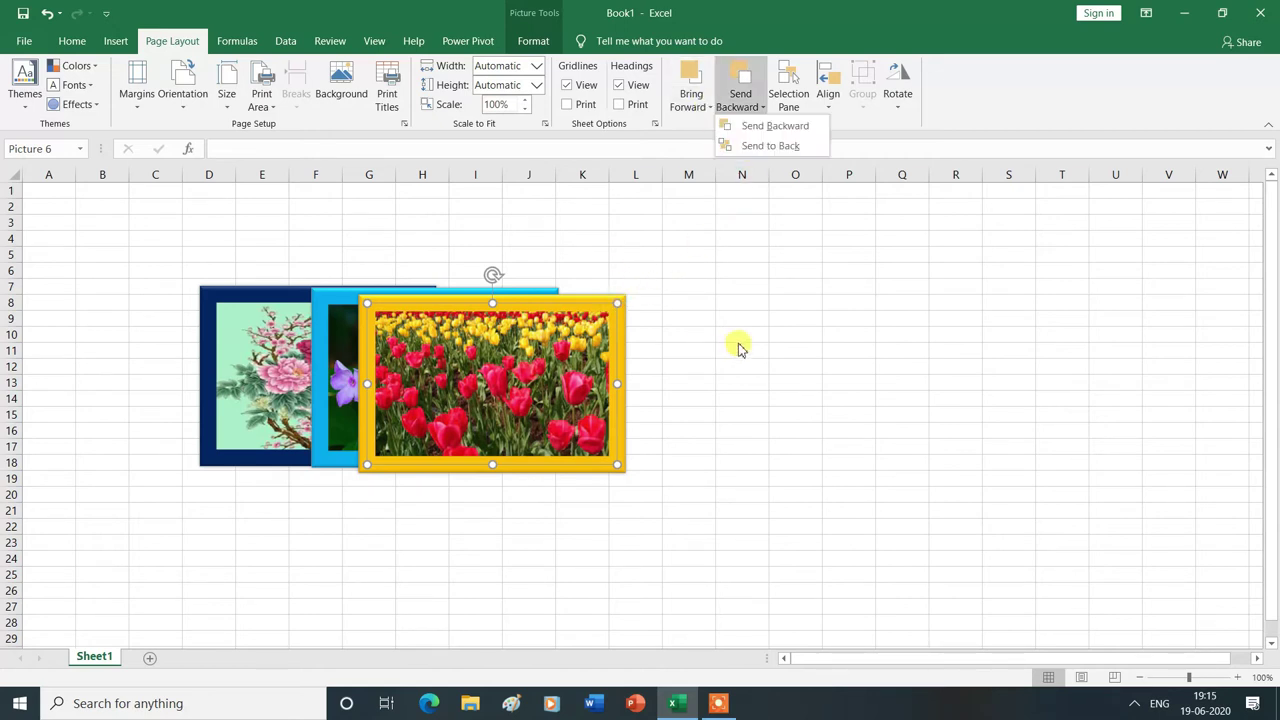
{"action": "left_click", "coordinate": [585, 380]}
{"action": "left_click_drag", "start_coordinate": [578, 366], "coordinate": [972, 350]}
{"action": "left_click_drag", "start_coordinate": [545, 358], "coordinate": [703, 354]}
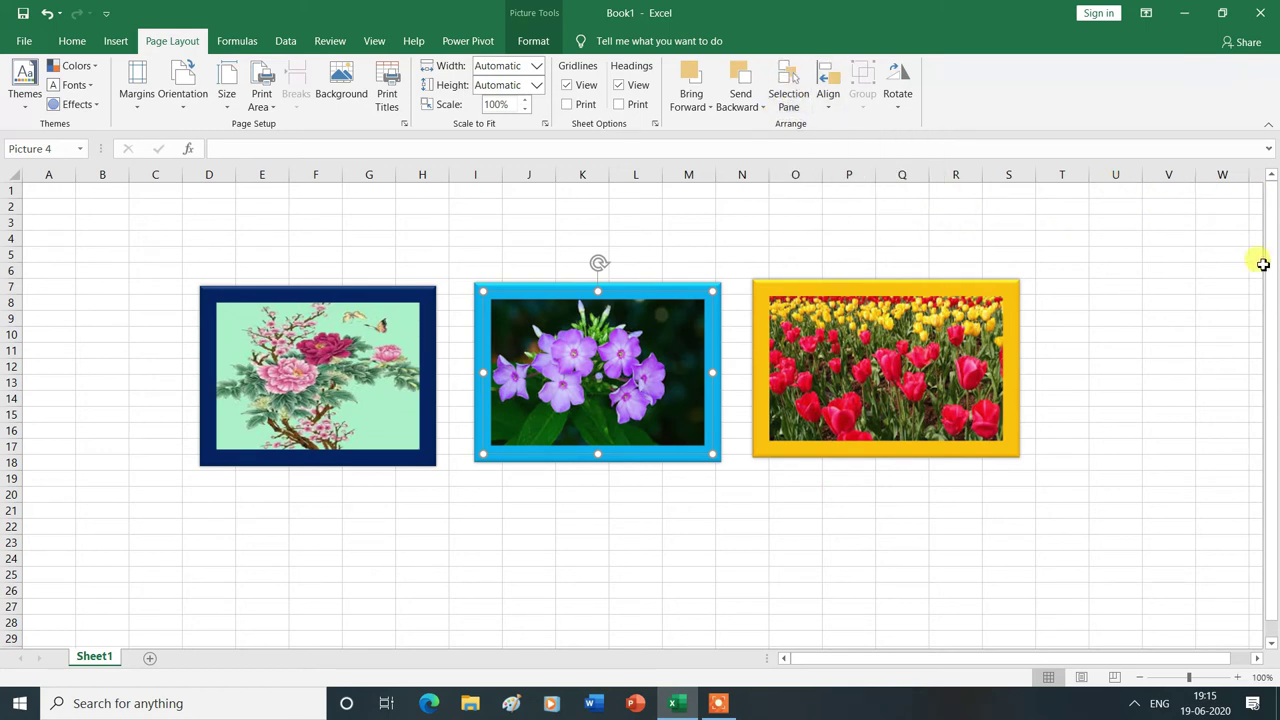
- Show the Selection Pane listing Picture 6, Picture 4 and Picture 2, and select Picture 6
{"action": "left_click", "coordinate": [790, 100]}
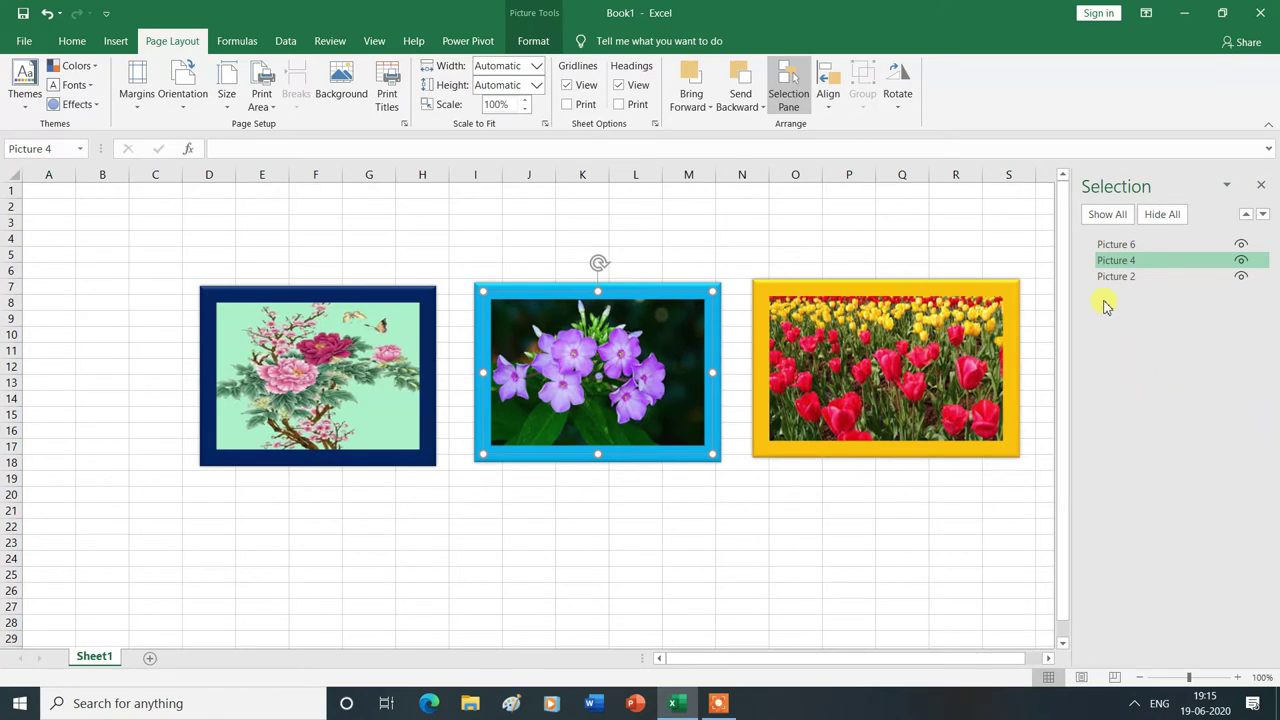
{"action": "left_click", "coordinate": [1115, 262]}
{"action": "left_click", "coordinate": [1120, 245]}
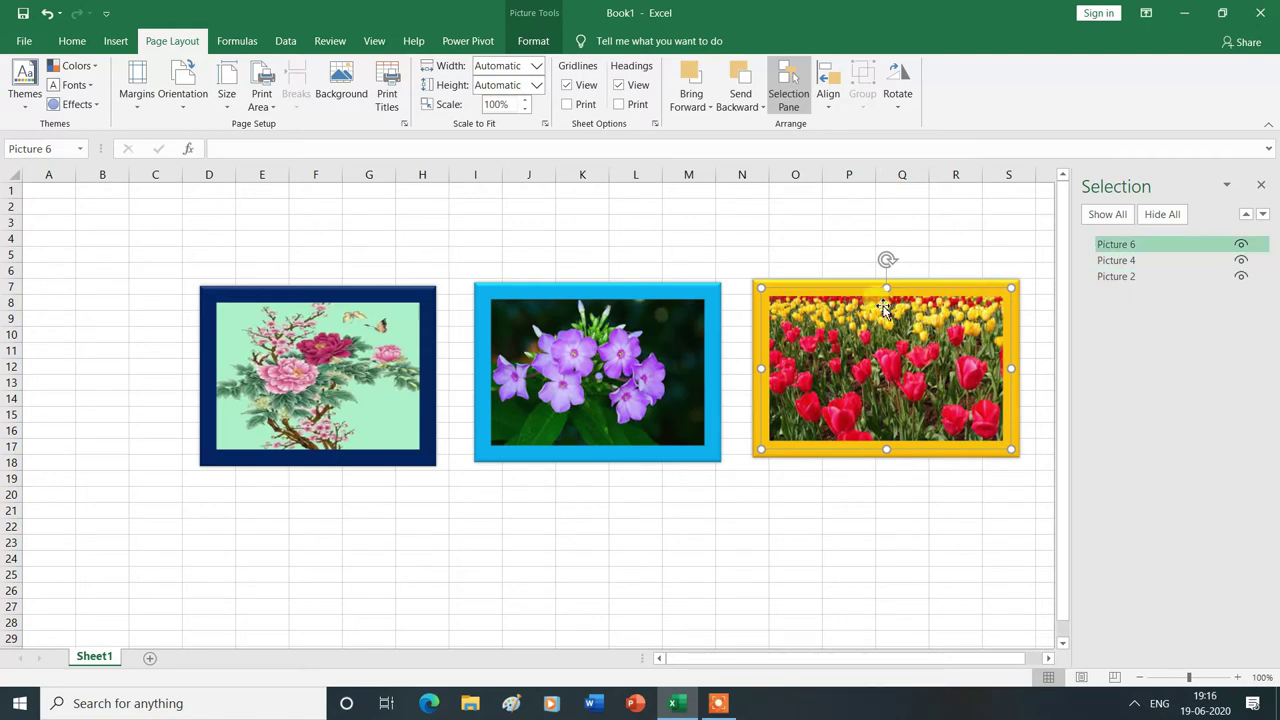
{"action": "left_click", "coordinate": [1240, 244]}
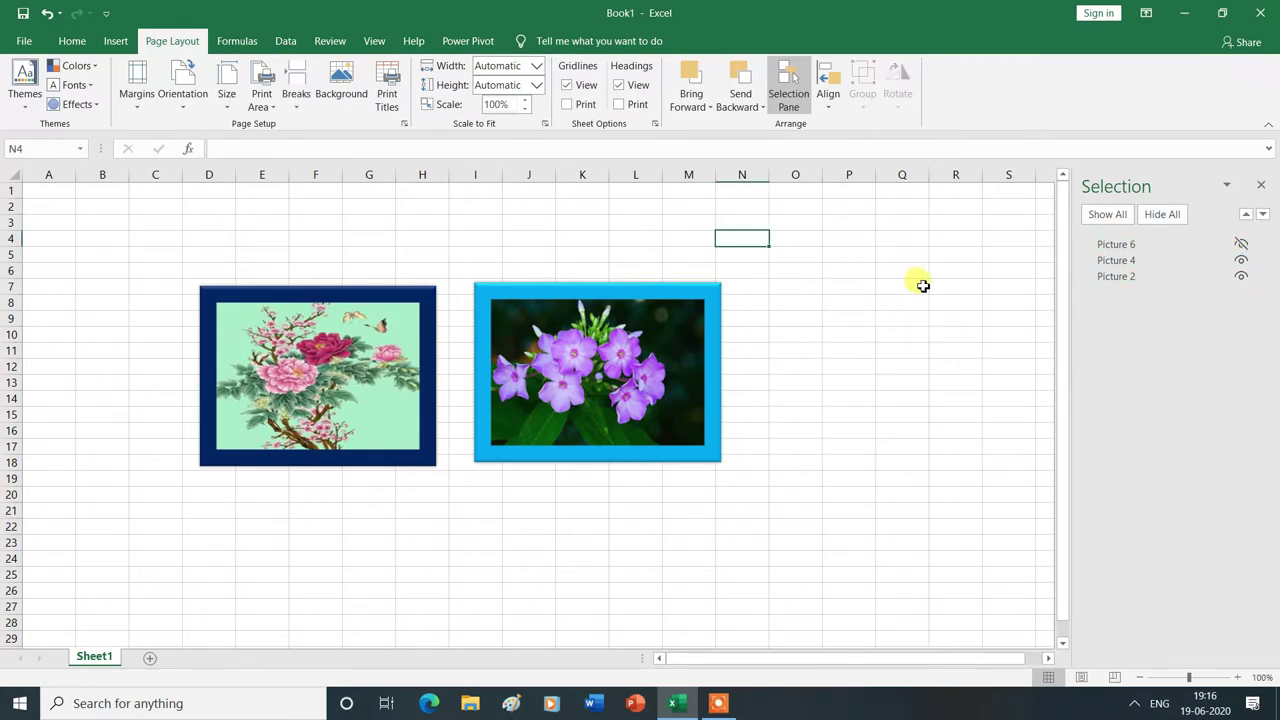
{"action": "left_click", "coordinate": [1116, 260]}
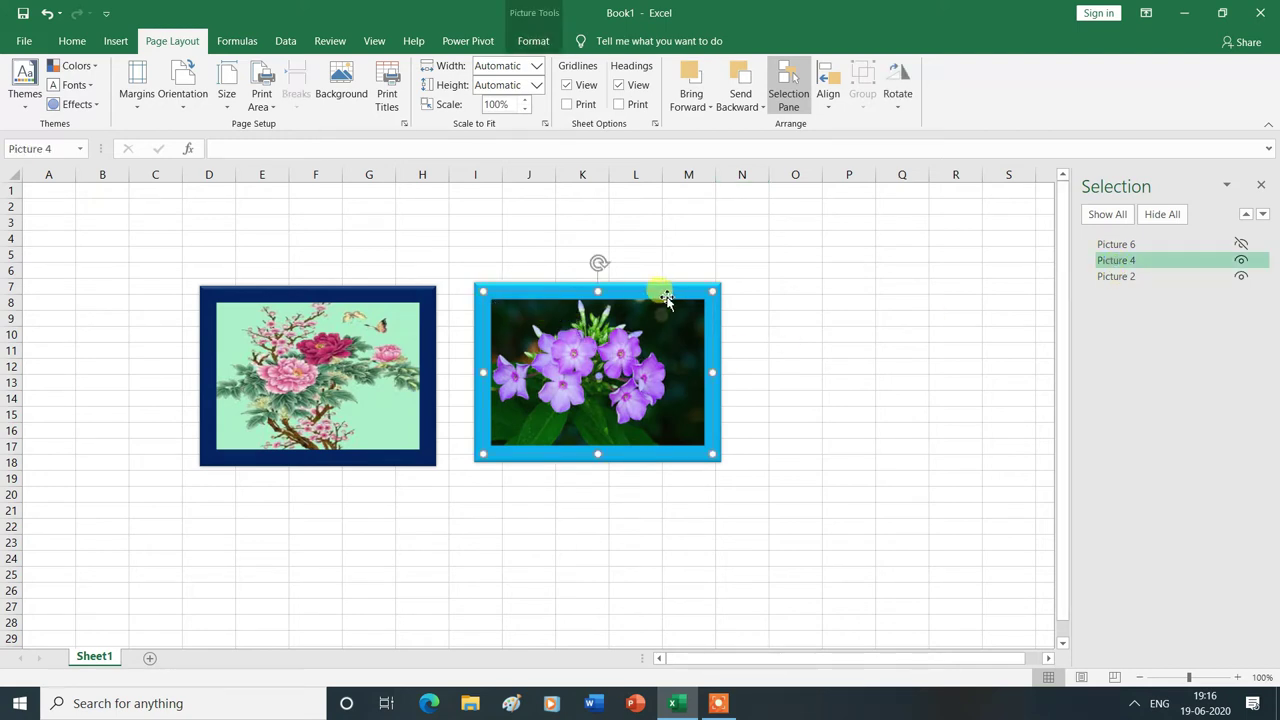
{"action": "left_click", "coordinate": [1240, 260]}
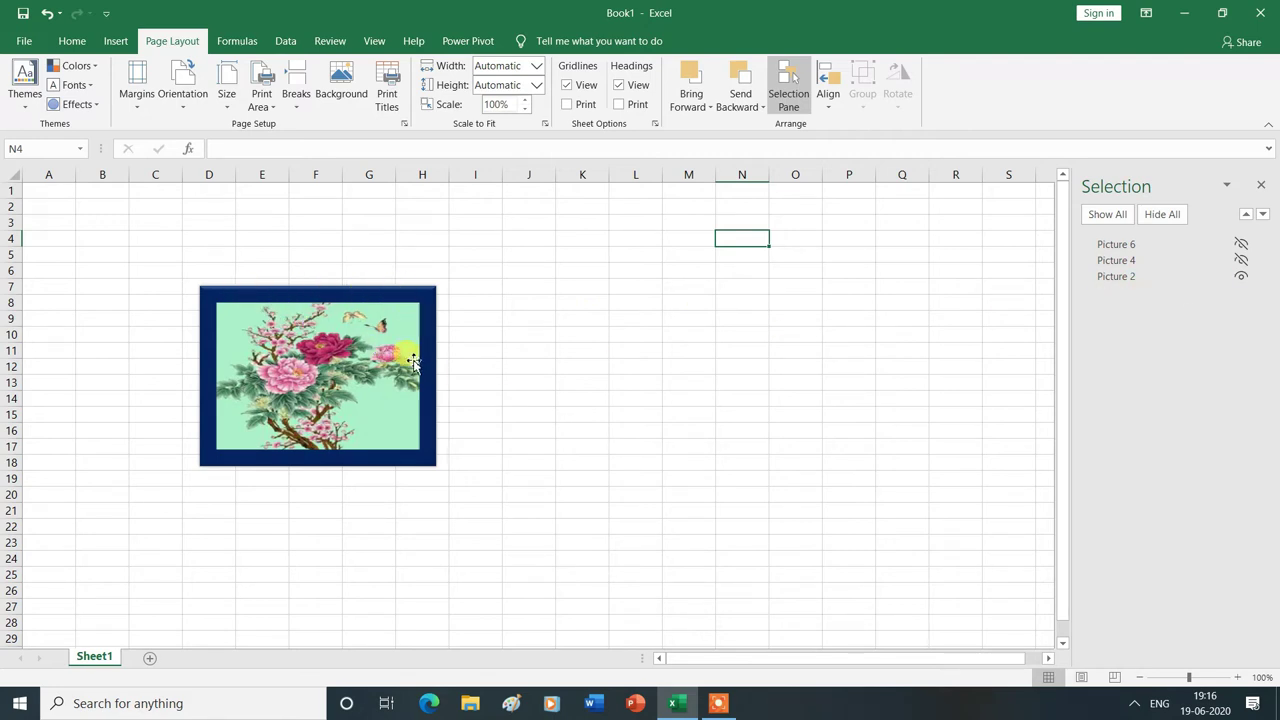
{"action": "left_click", "coordinate": [1116, 278]}
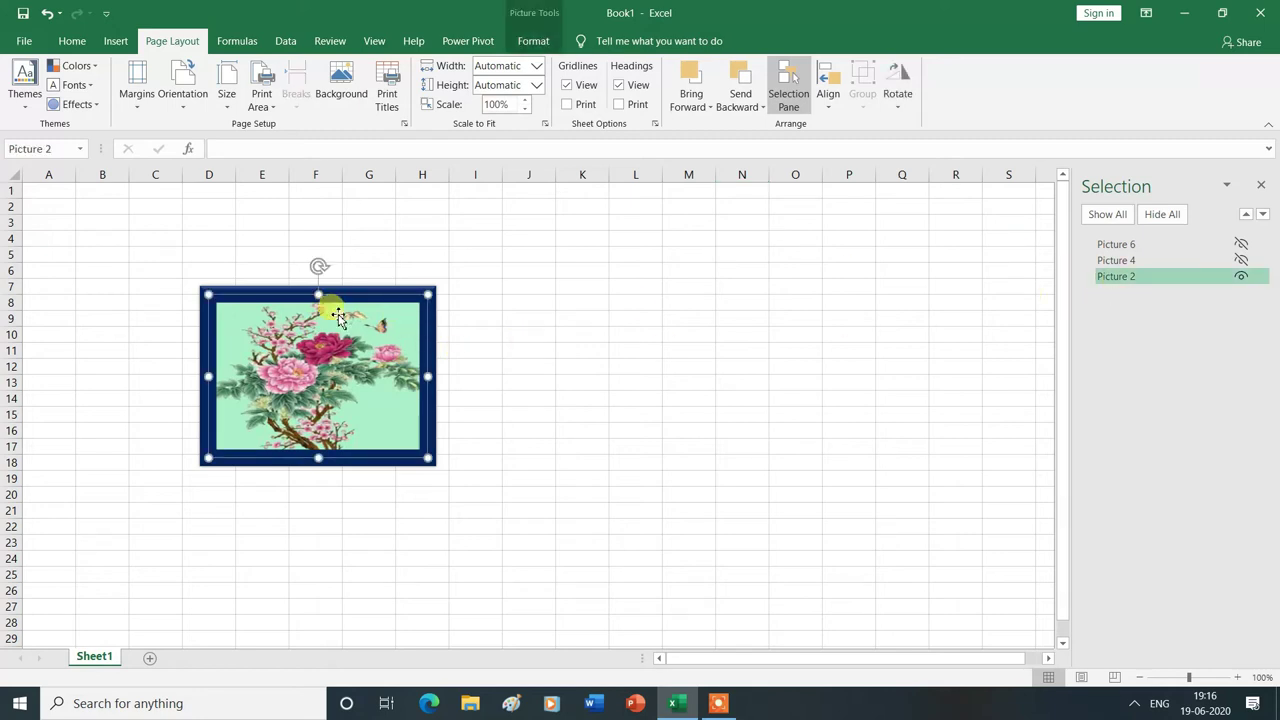
{"action": "left_click", "coordinate": [1240, 278]}
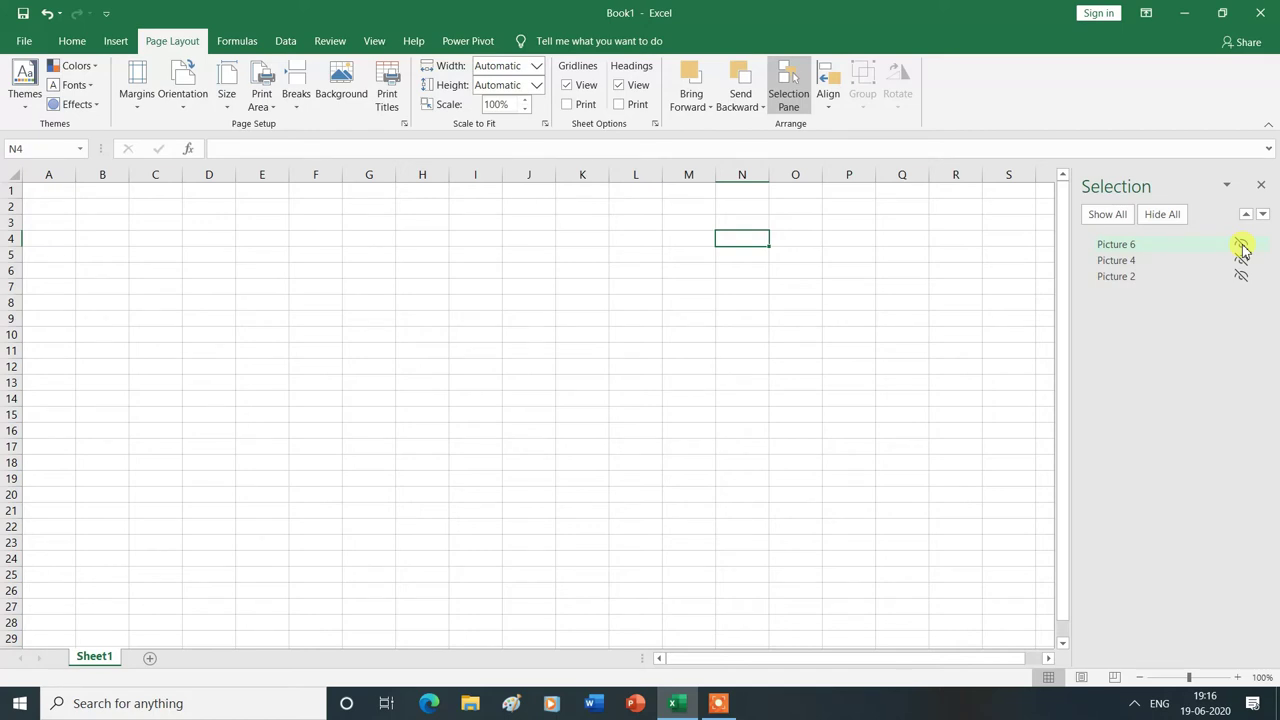
{"action": "left_click", "coordinate": [1241, 245]}
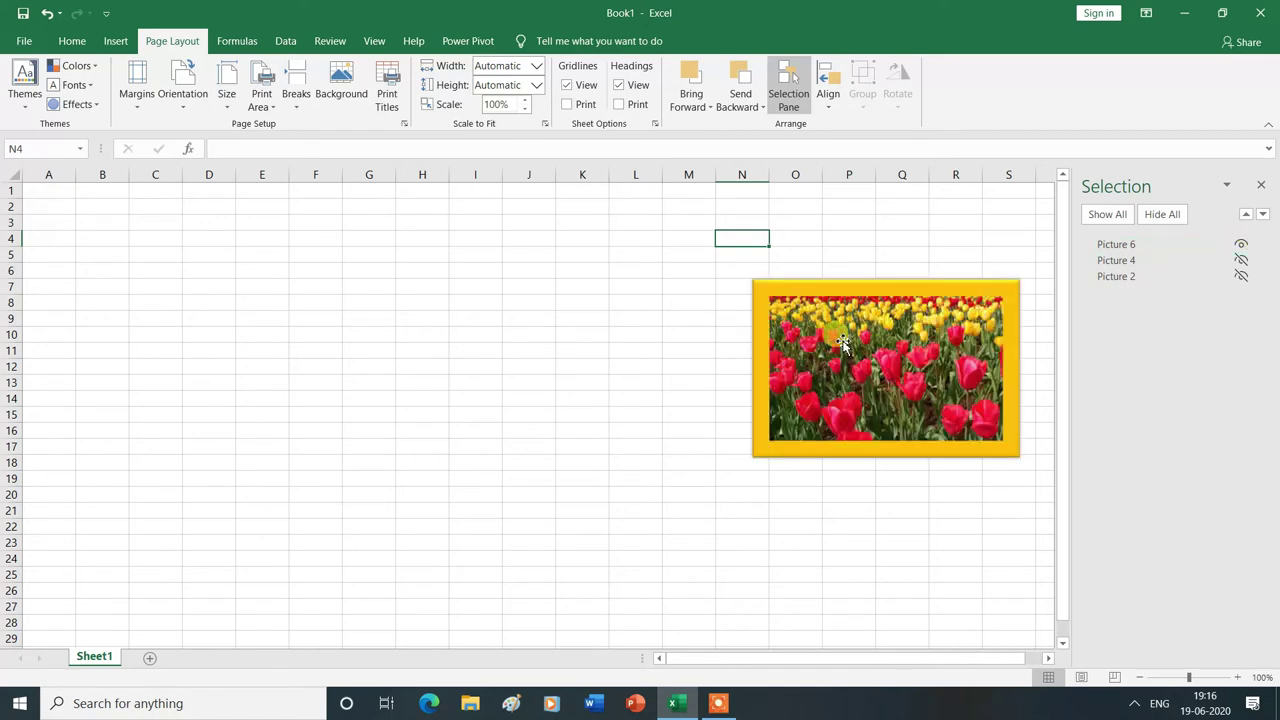
{"action": "left_click", "coordinate": [1242, 261]}
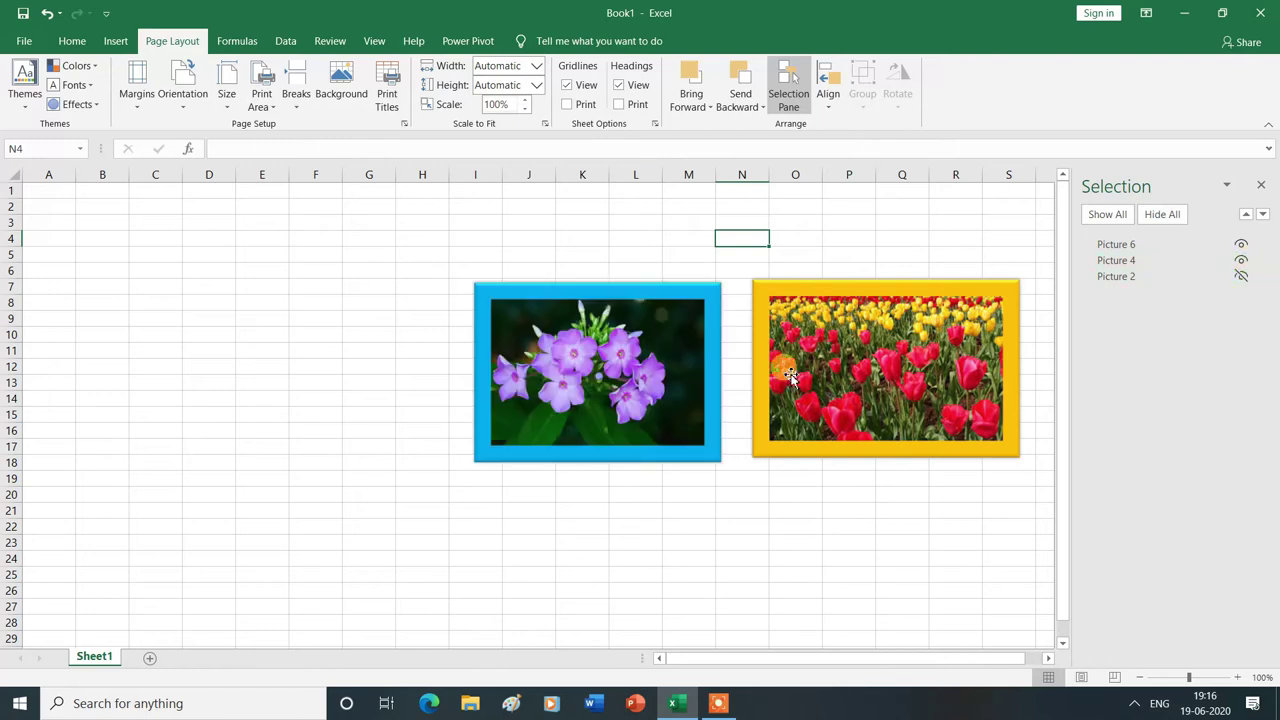
{"action": "left_click", "coordinate": [1241, 277]}
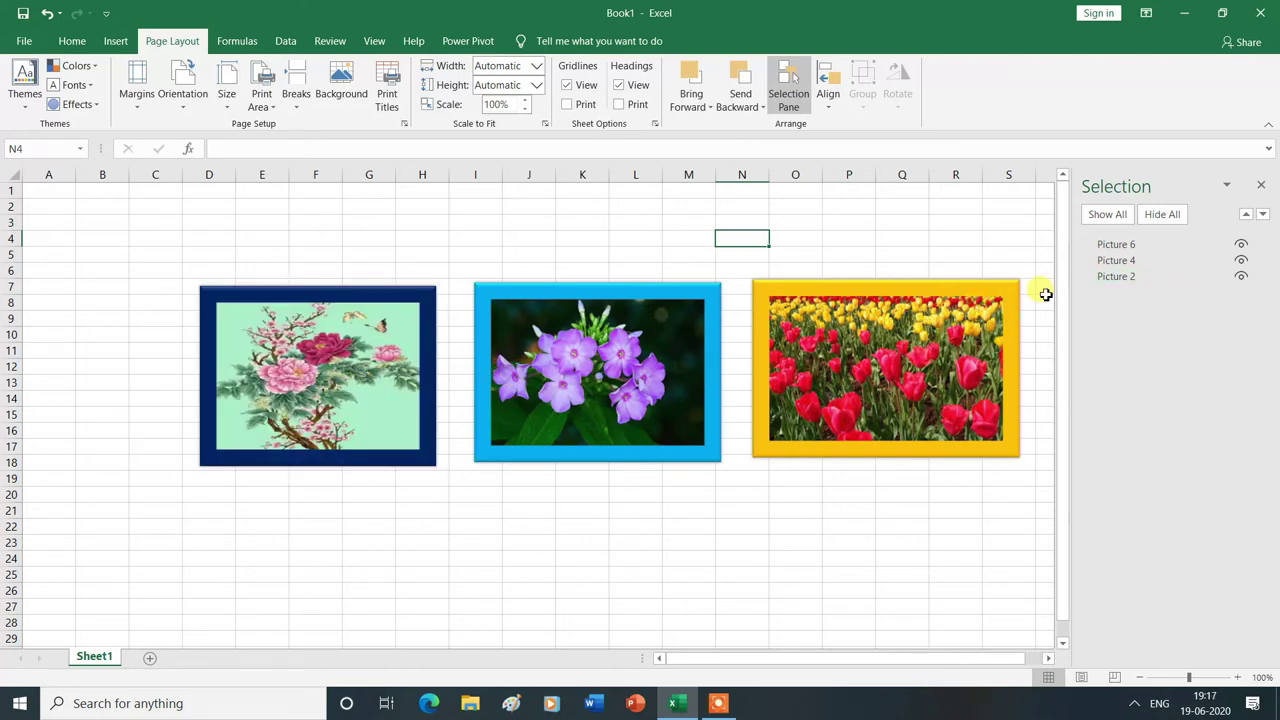
{"action": "left_click", "coordinate": [1165, 216]}
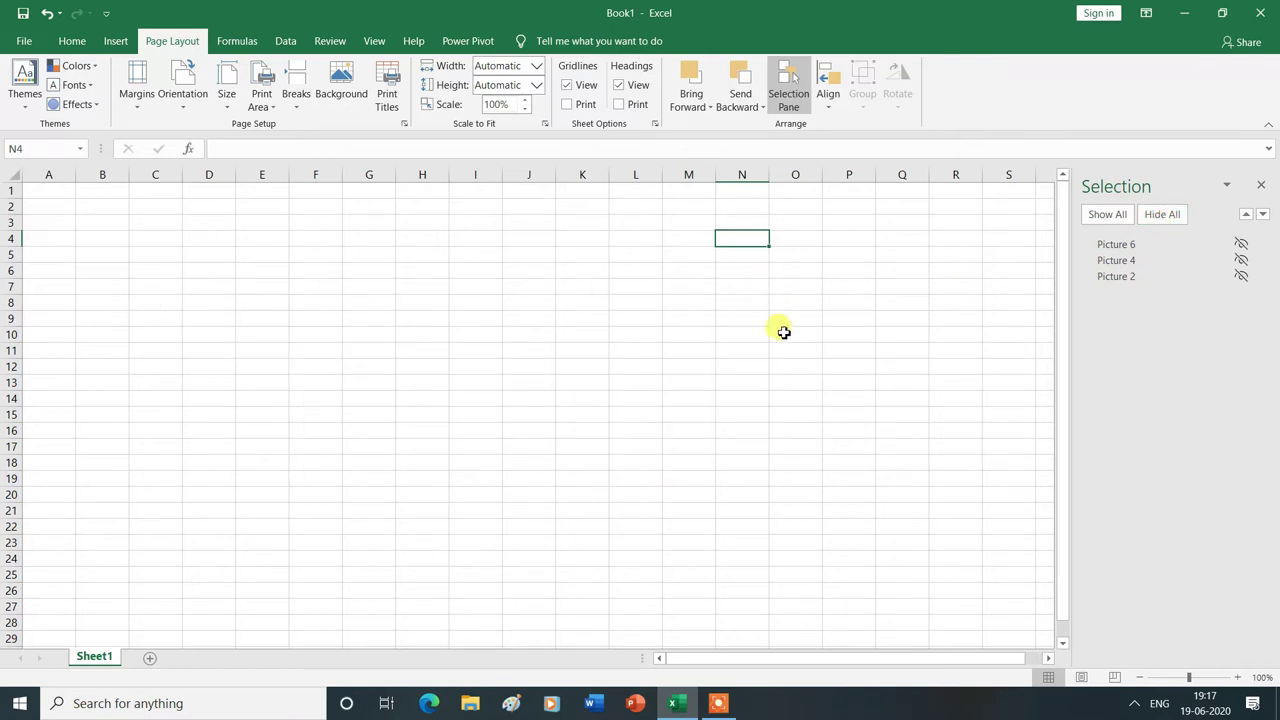
{"action": "left_click", "coordinate": [1107, 216]}
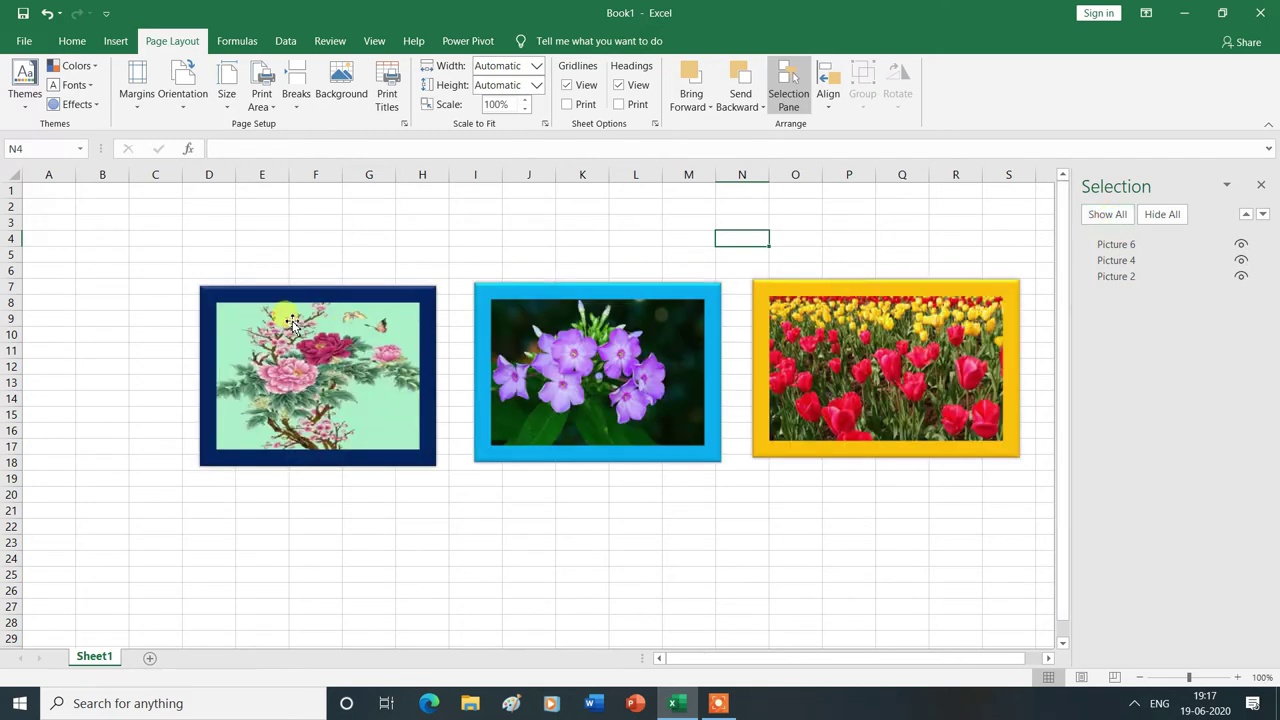
{"action": "left_click", "coordinate": [842, 312]}
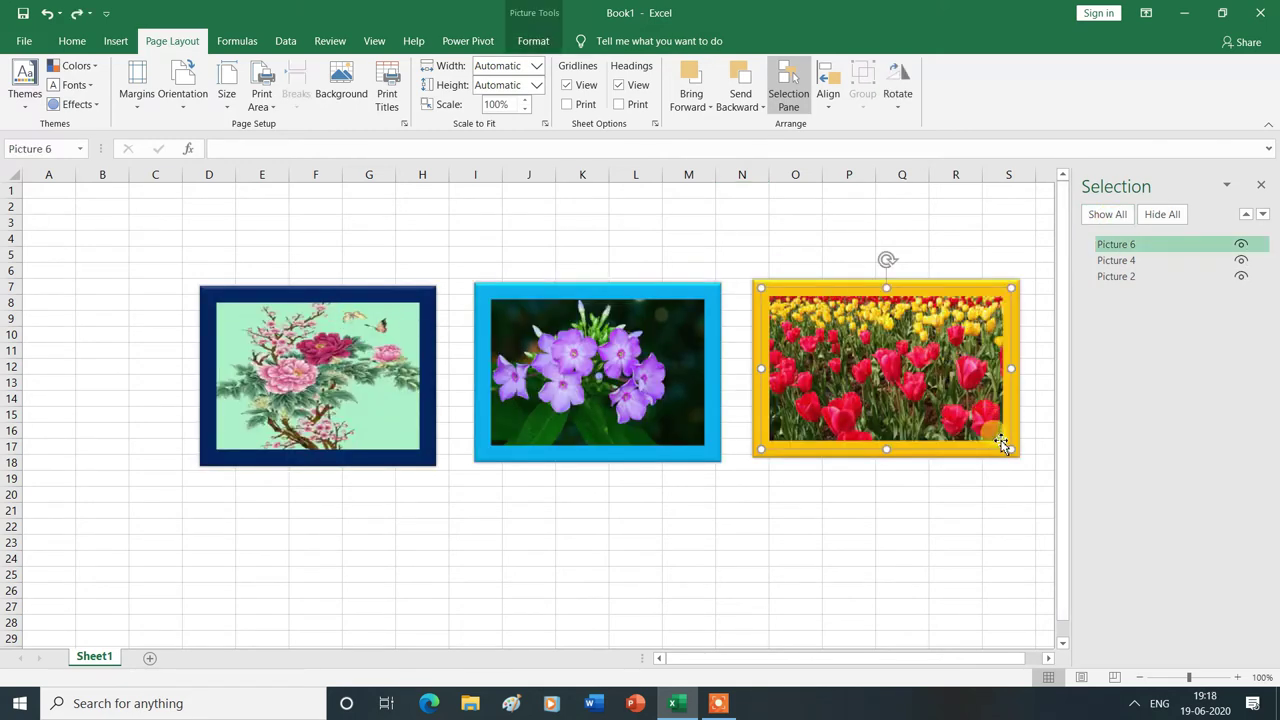
{"action": "left_click", "coordinate": [1114, 246]}
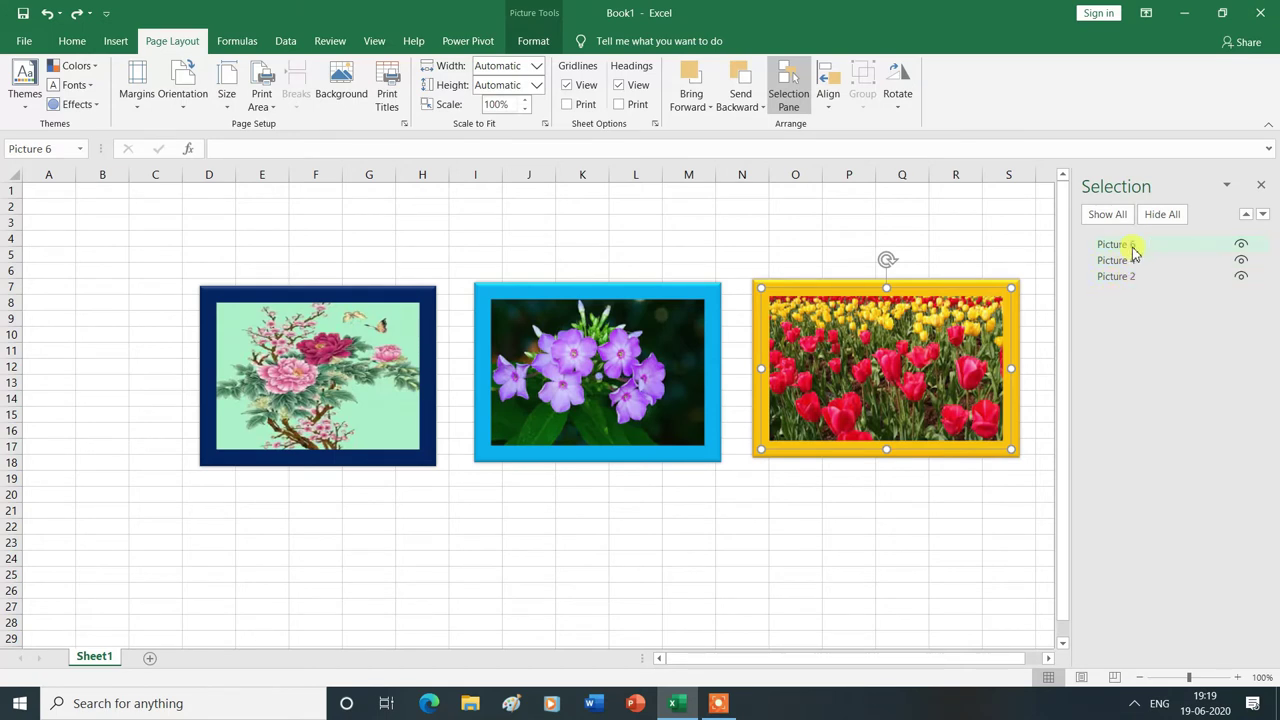
{"action": "left_click", "coordinate": [1128, 248]}
{"action": "left_click", "coordinate": [1264, 216]}
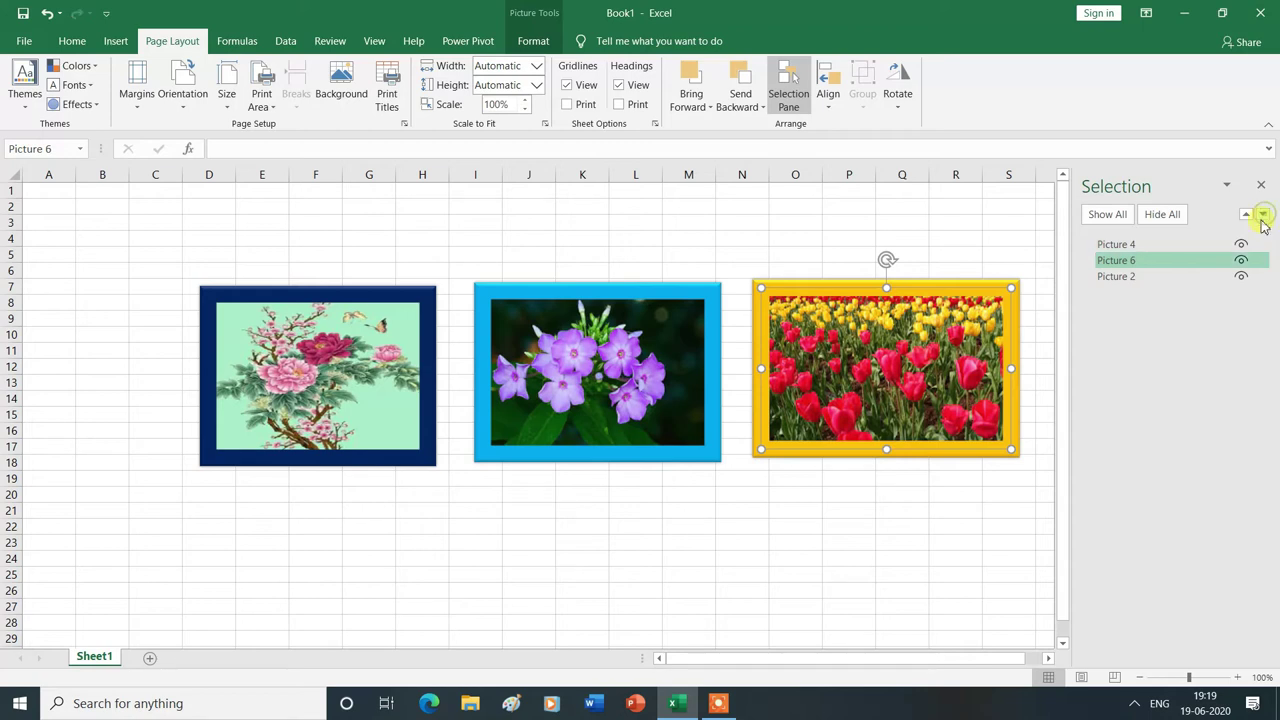
{"action": "left_click", "coordinate": [1182, 259]}
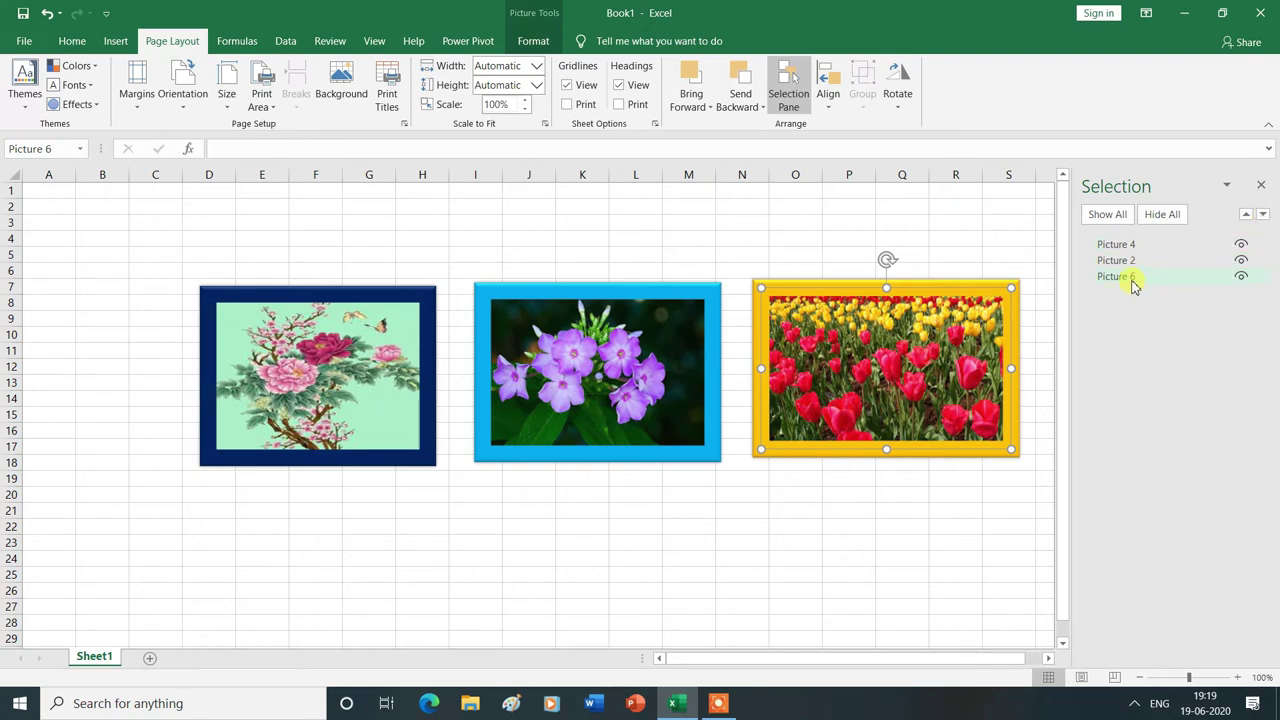
{"action": "left_click", "coordinate": [1247, 217]}
{"action": "left_click", "coordinate": [1248, 217]}
{"action": "left_click", "coordinate": [1110, 246]}
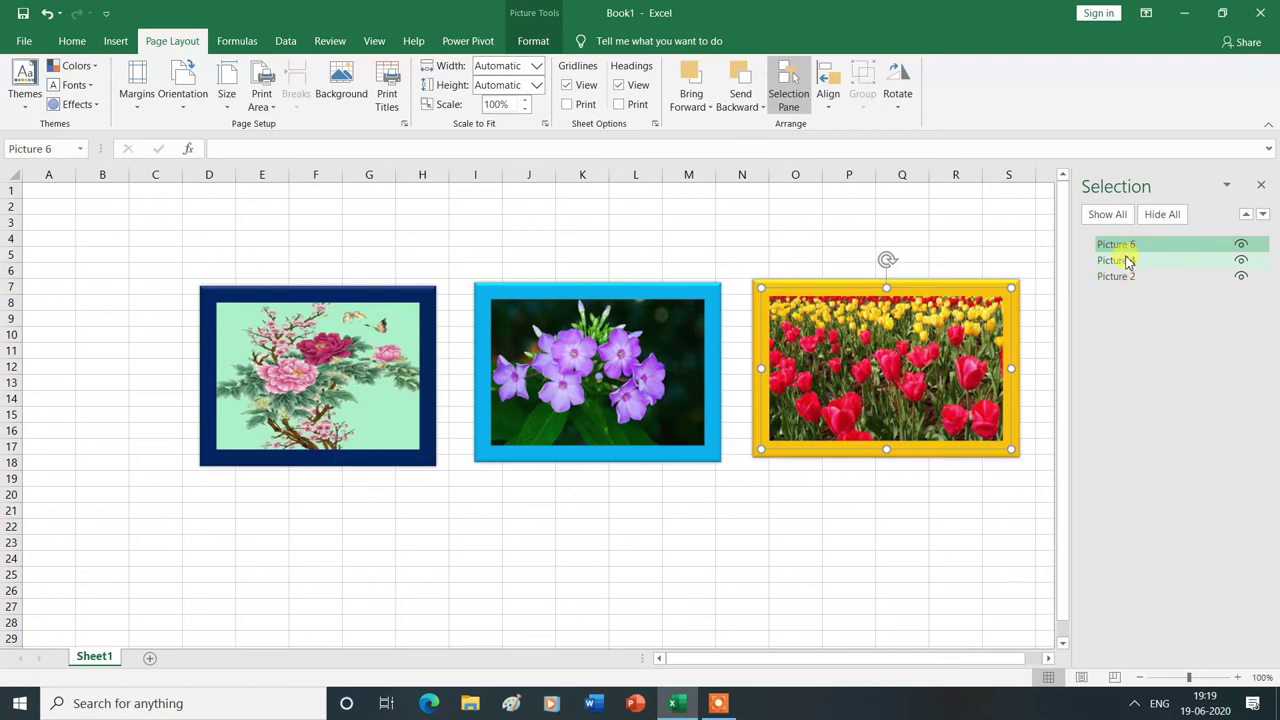
{"action": "left_click", "coordinate": [1264, 190]}
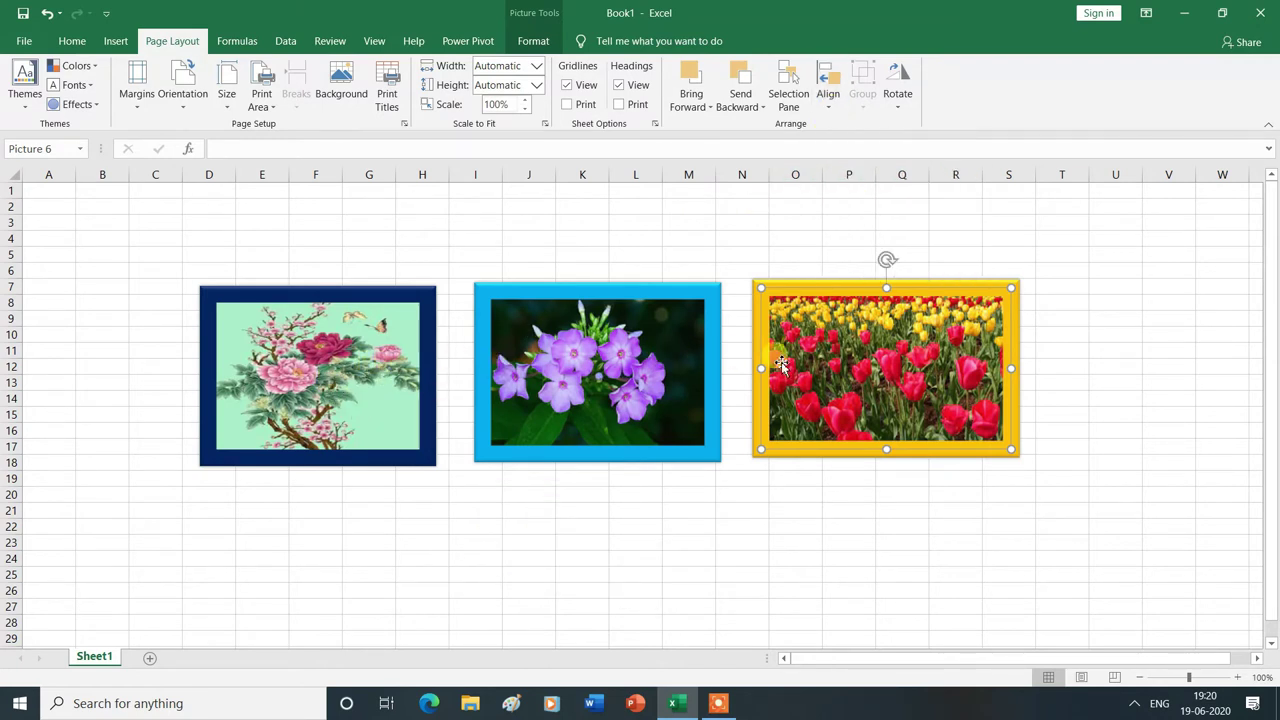
- Stretch the peony picture up to row 1, down to about row 26, and wider to the left
{"action": "left_click", "coordinate": [336, 355]}
{"action": "left_click_drag", "start_coordinate": [318, 293], "coordinate": [316, 190]}
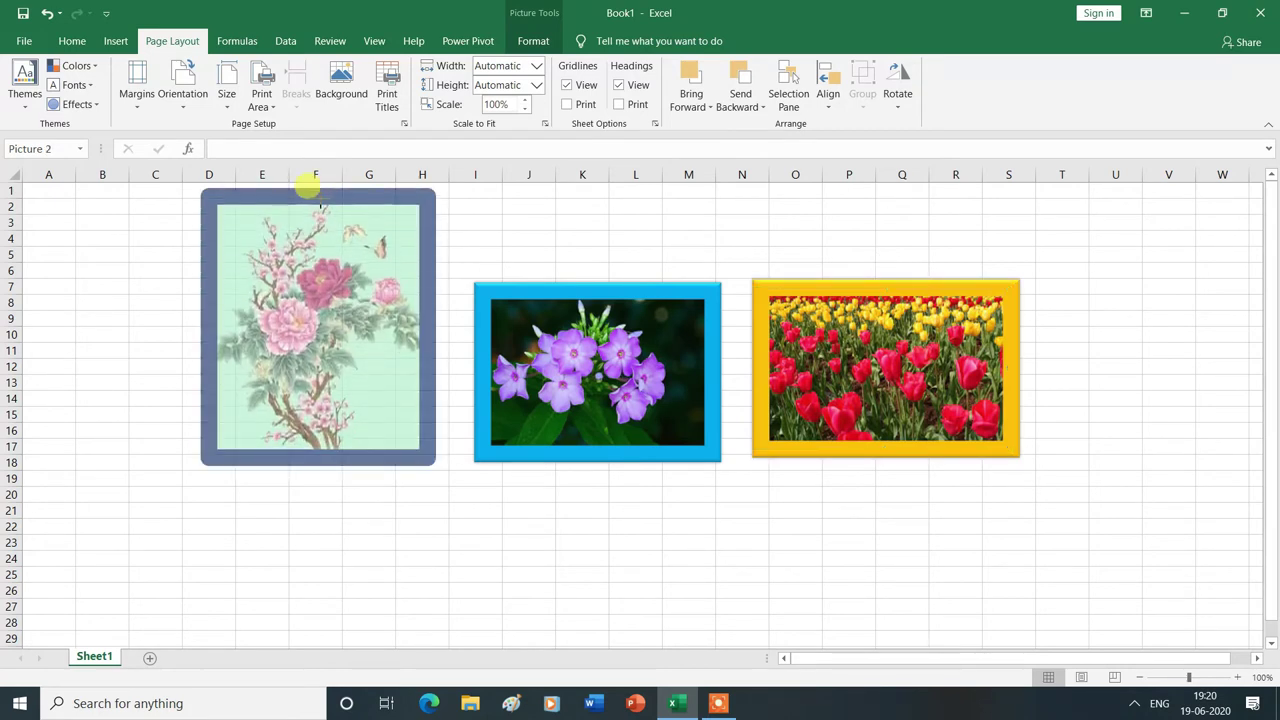
{"action": "left_click_drag", "start_coordinate": [317, 458], "coordinate": [316, 600]}
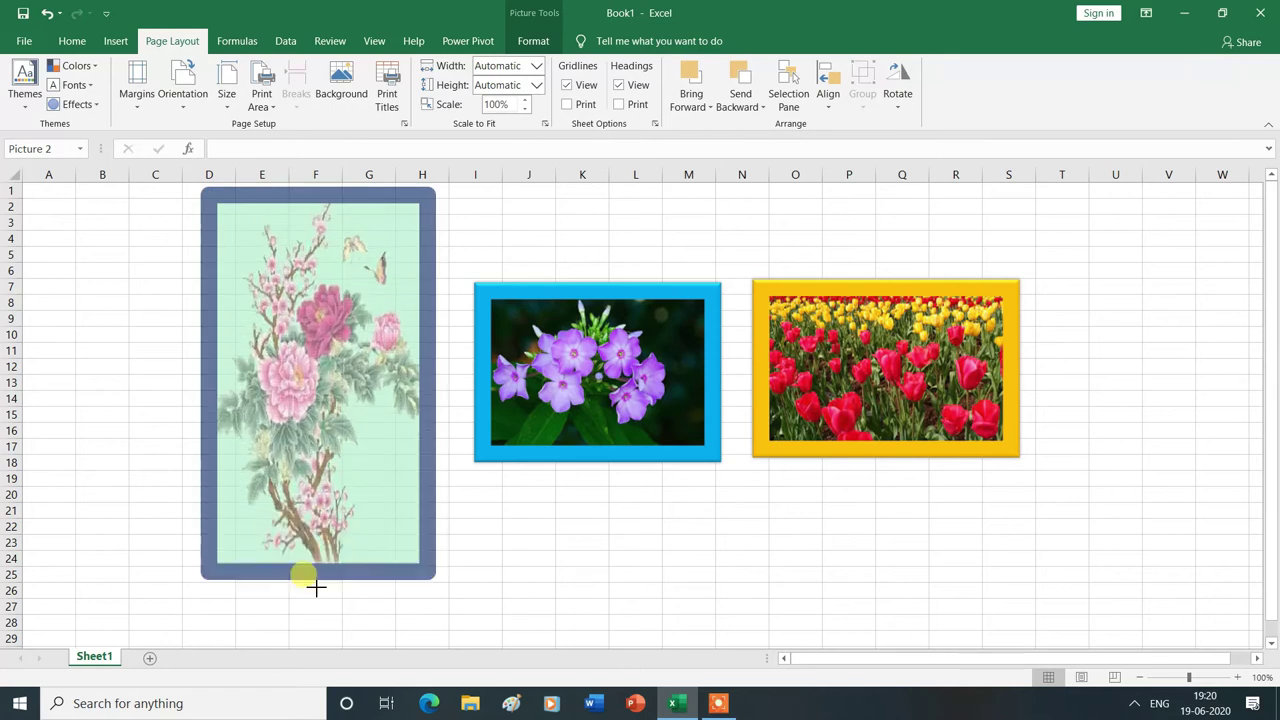
{"action": "left_click_drag", "start_coordinate": [208, 394], "coordinate": [70, 400]}
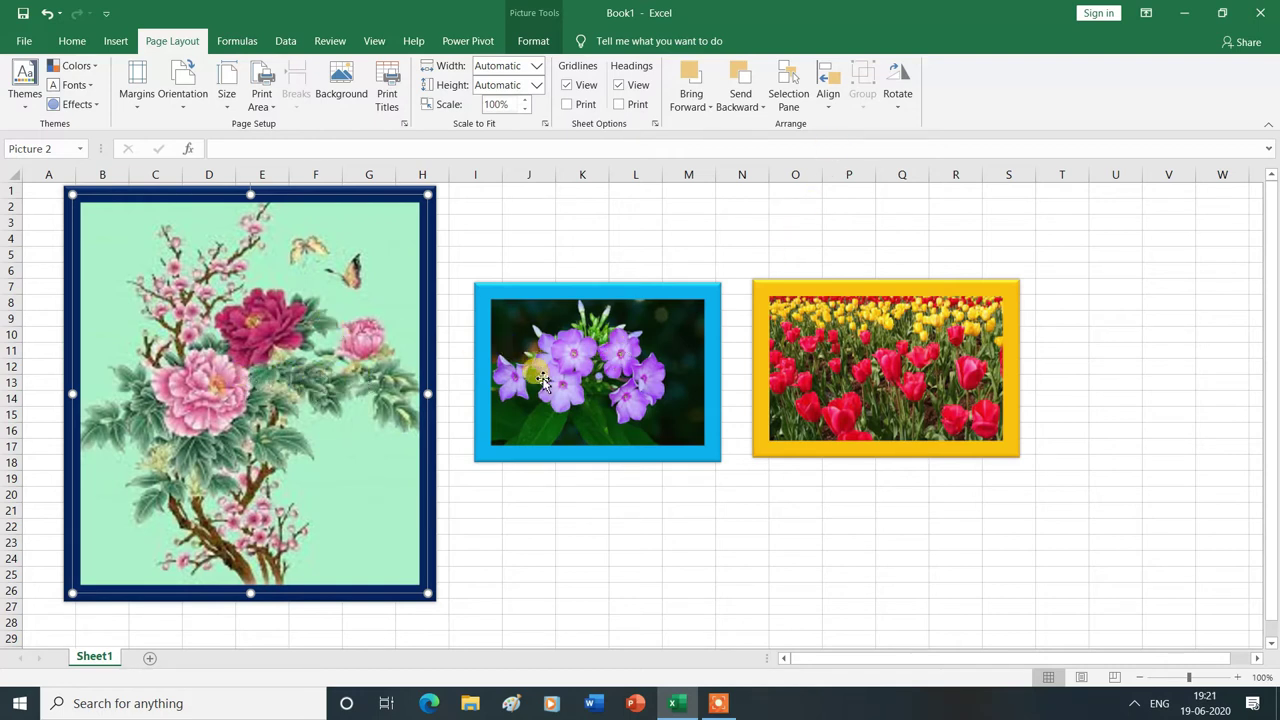
- Add the purple flower and tulip pictures to the selection and align all three by their left edges
{"action": "left_click", "coordinate": [613, 366], "text": "ctrl"}
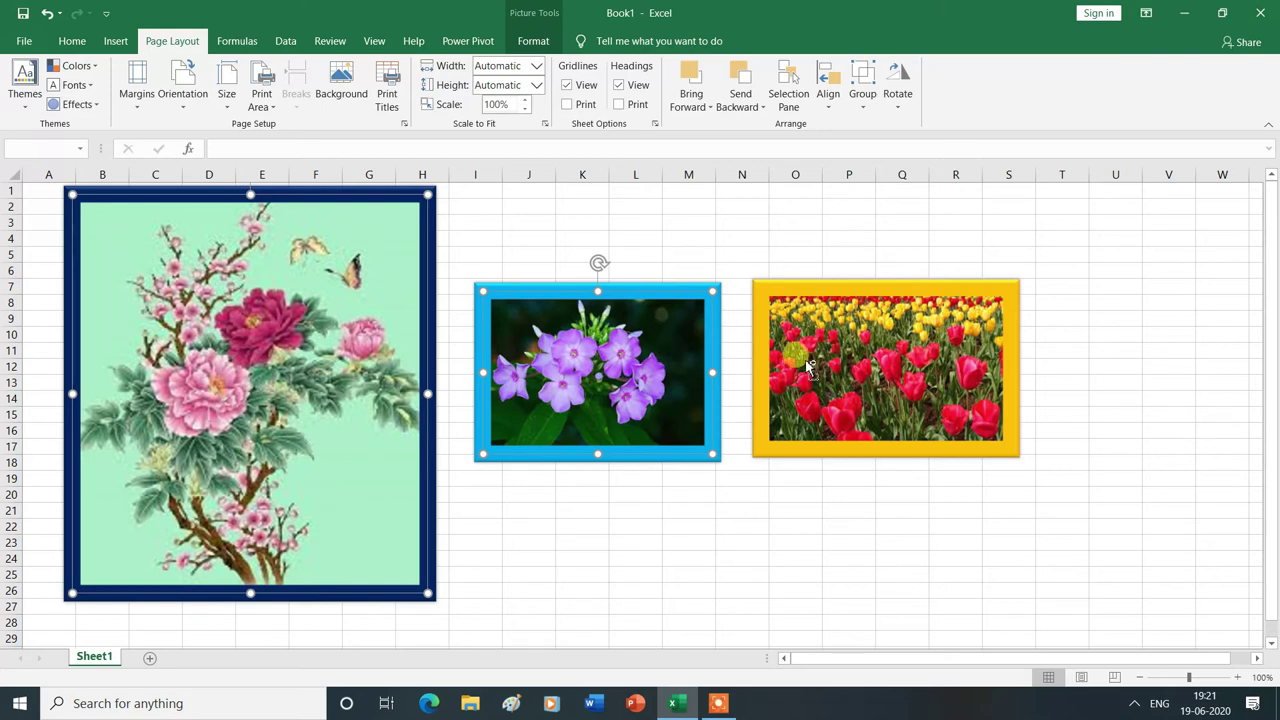
{"action": "left_click", "coordinate": [848, 352], "text": "ctrl"}
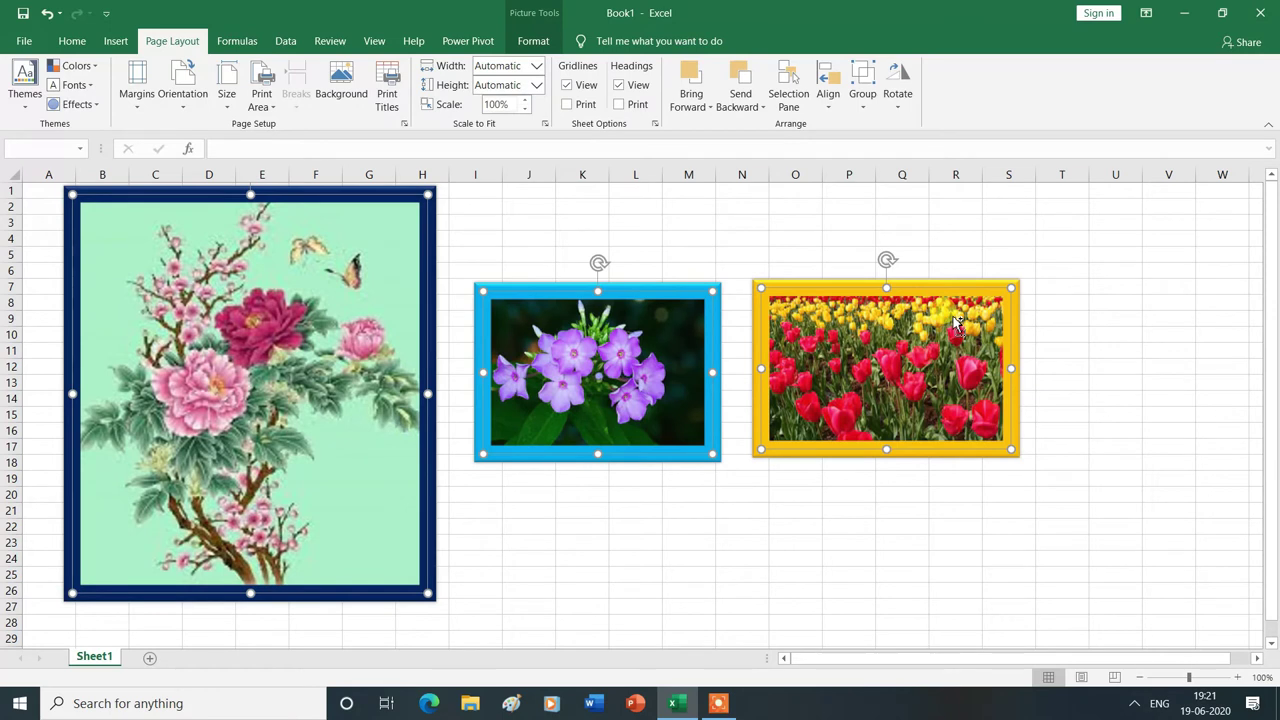
{"action": "left_click", "coordinate": [829, 100]}
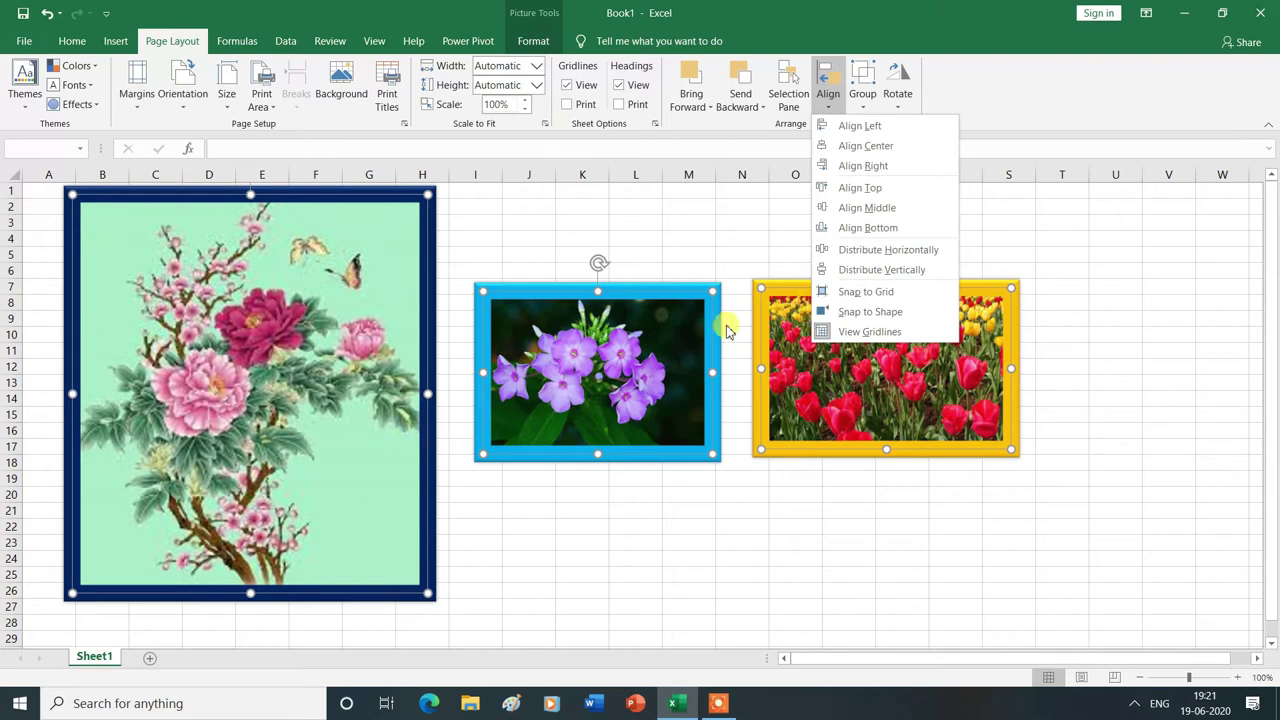
{"action": "left_click", "coordinate": [880, 126]}
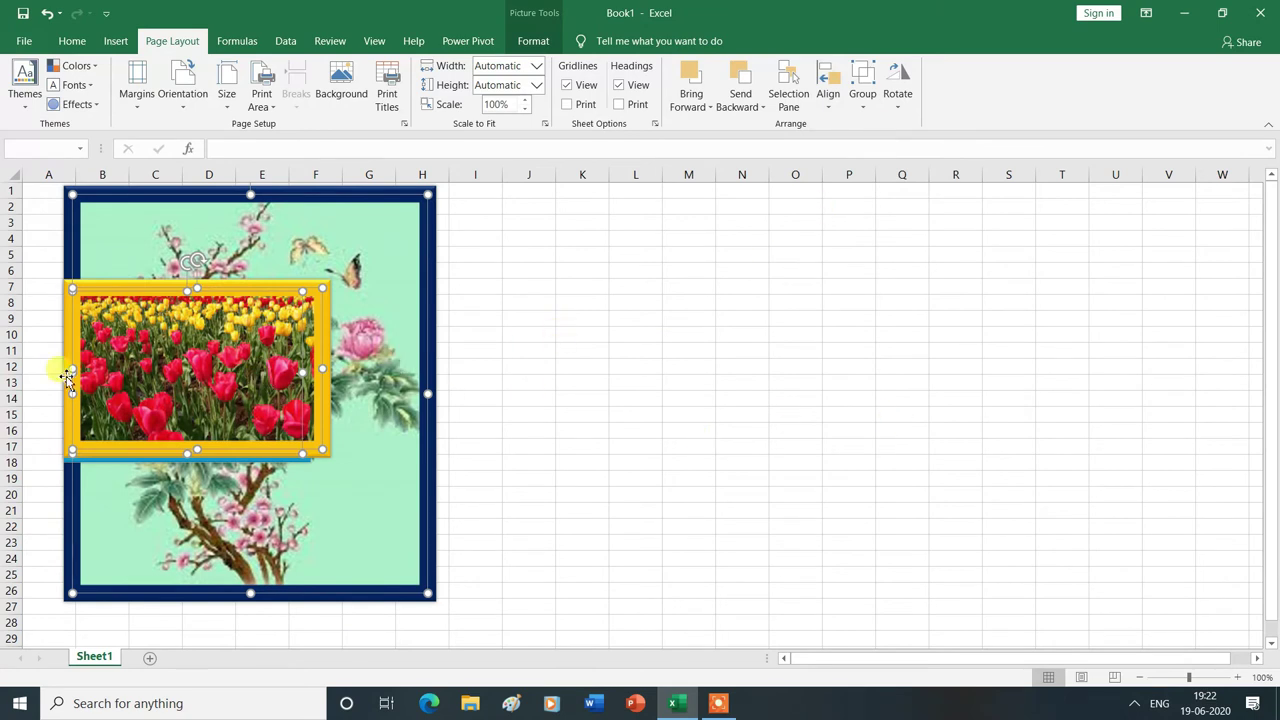
- Select the tulip and floral pictures, then try Align Center and Align Right on them
{"action": "left_click", "coordinate": [97, 428]}
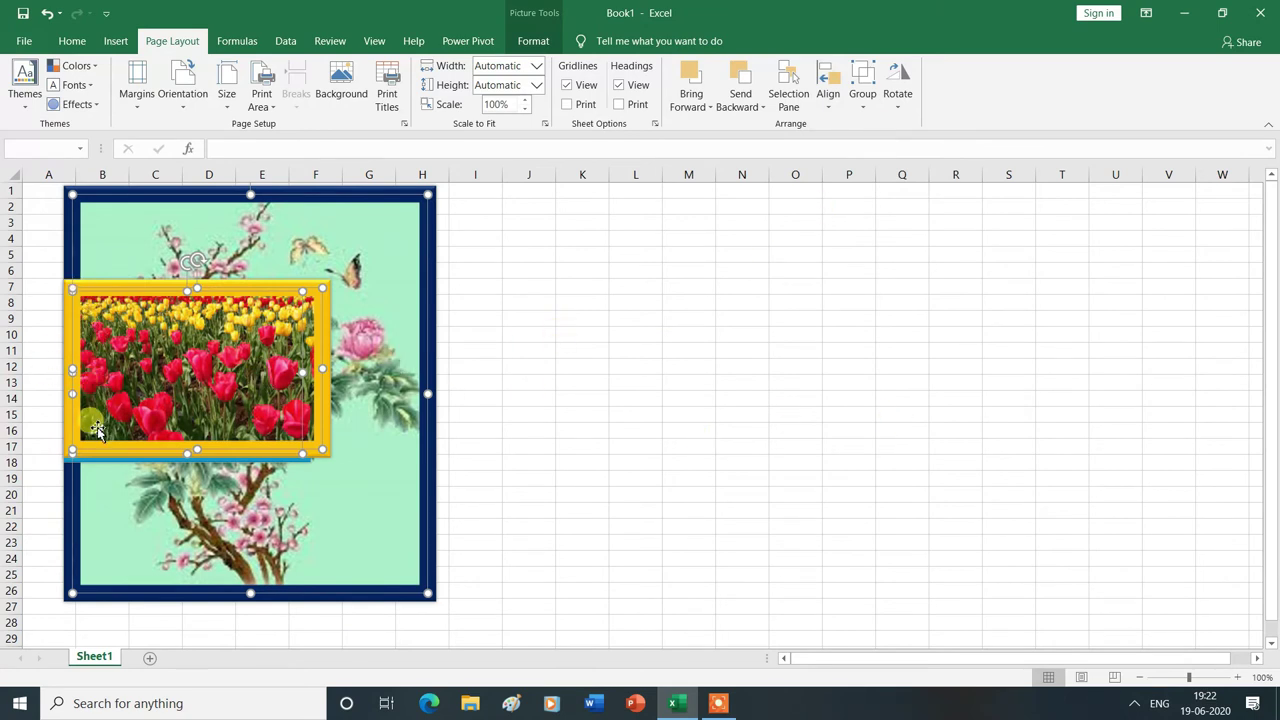
{"action": "left_click", "coordinate": [269, 399]}
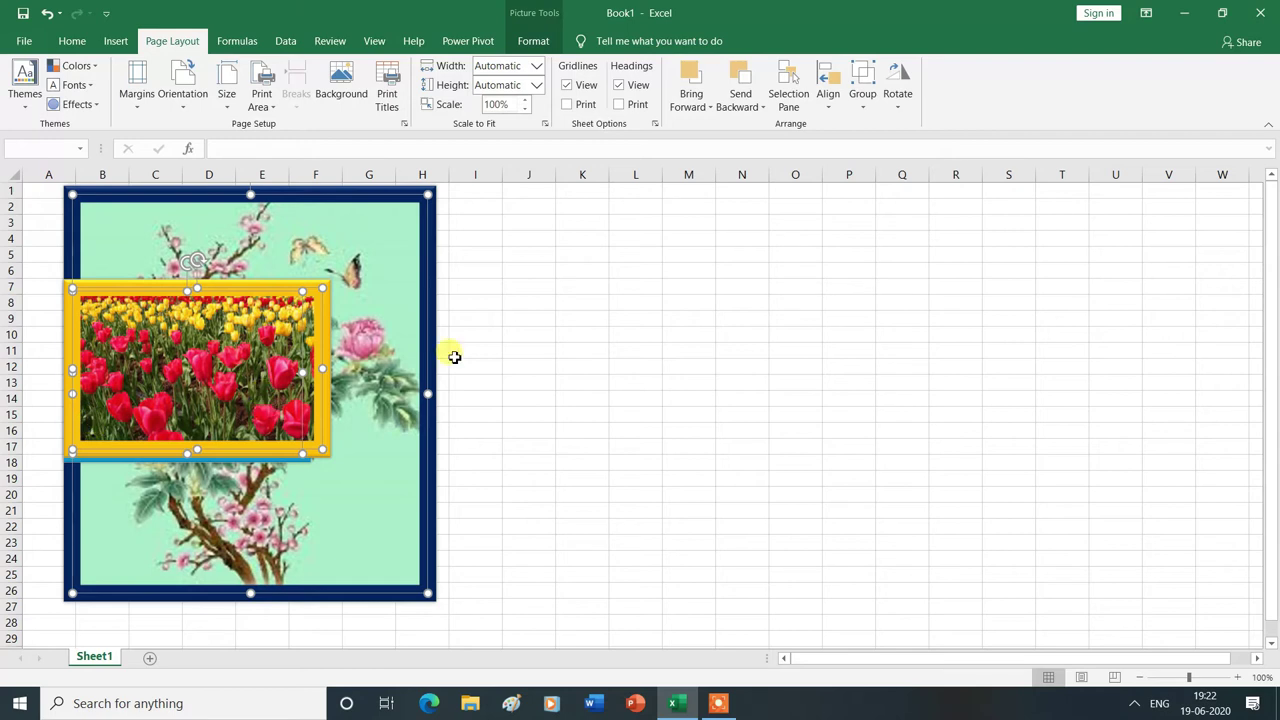
{"action": "left_click", "coordinate": [829, 112]}
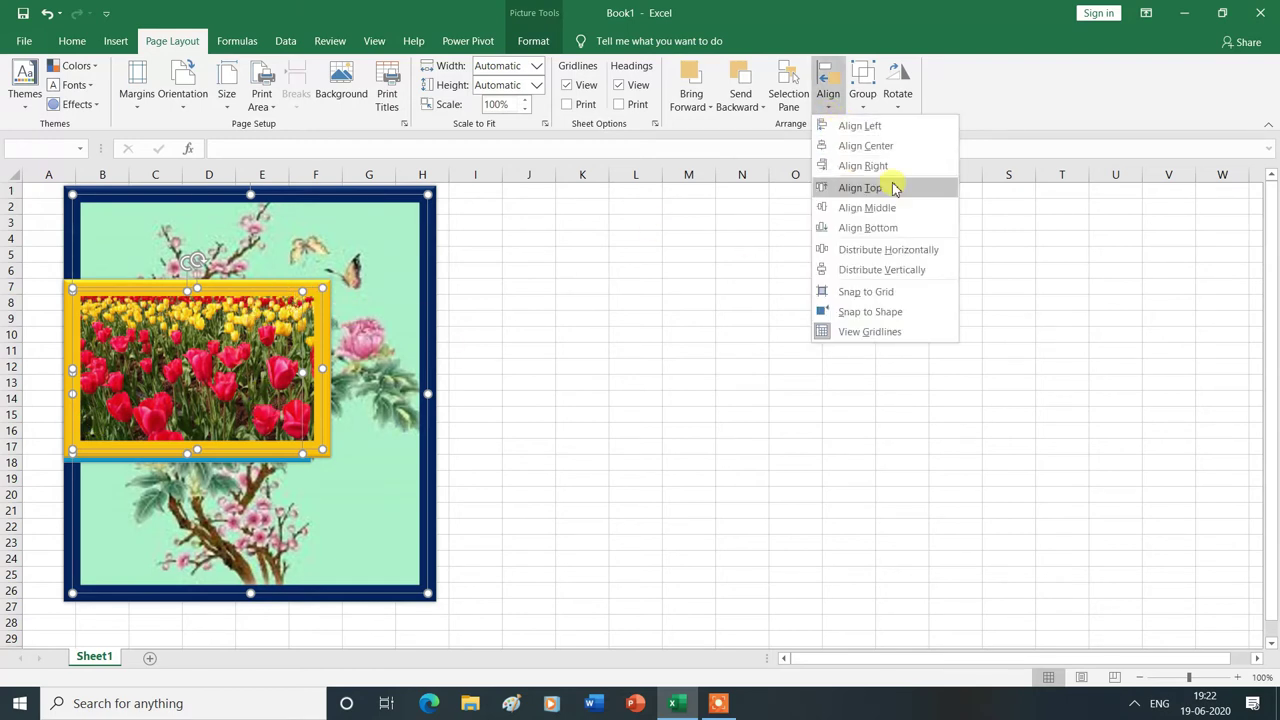
{"action": "left_click", "coordinate": [864, 145]}
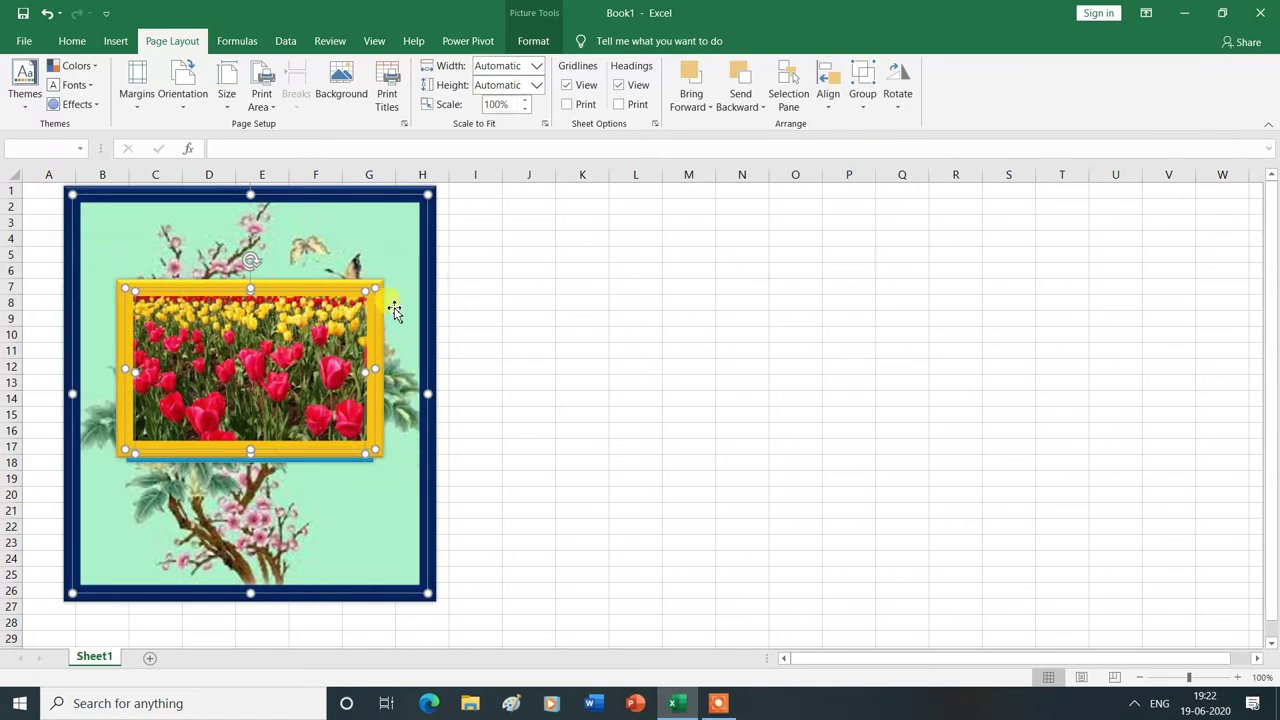
{"action": "left_click", "coordinate": [829, 108]}
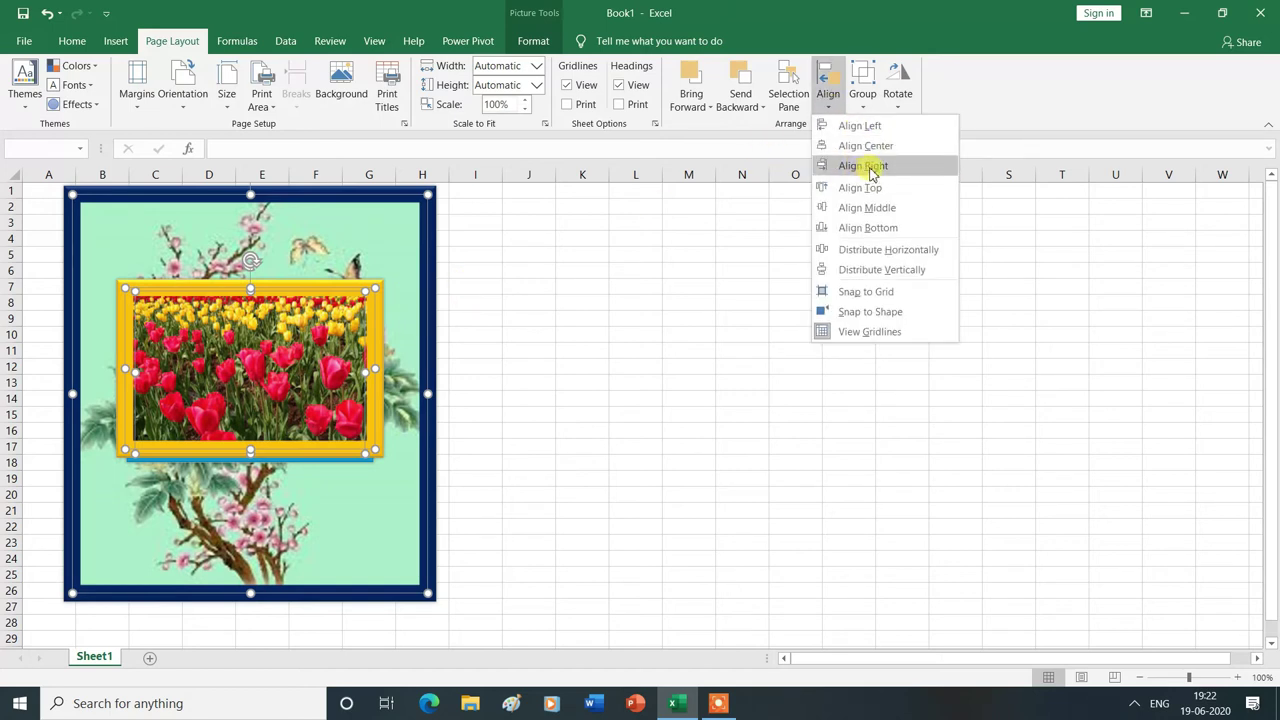
{"action": "left_click", "coordinate": [872, 168]}
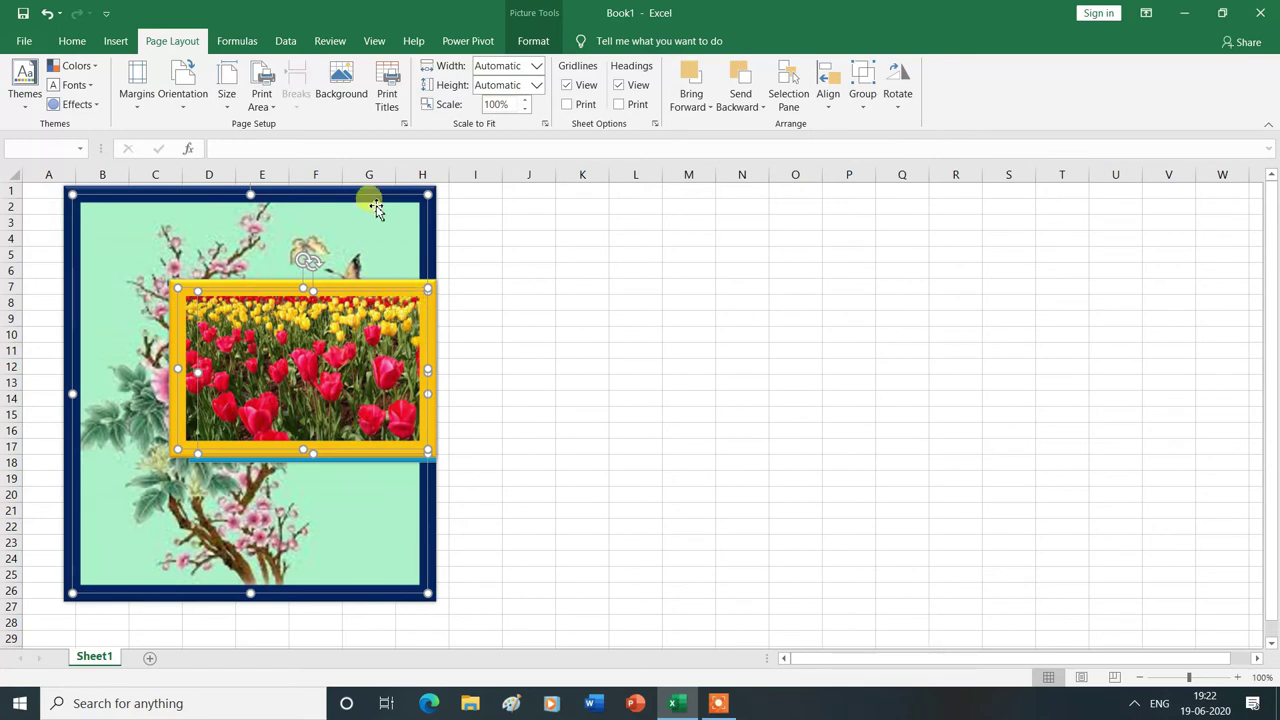
- Try Align Top, Align Bottom and Align Middle of the tulip picture on the floral one
{"action": "left_click", "coordinate": [828, 98]}
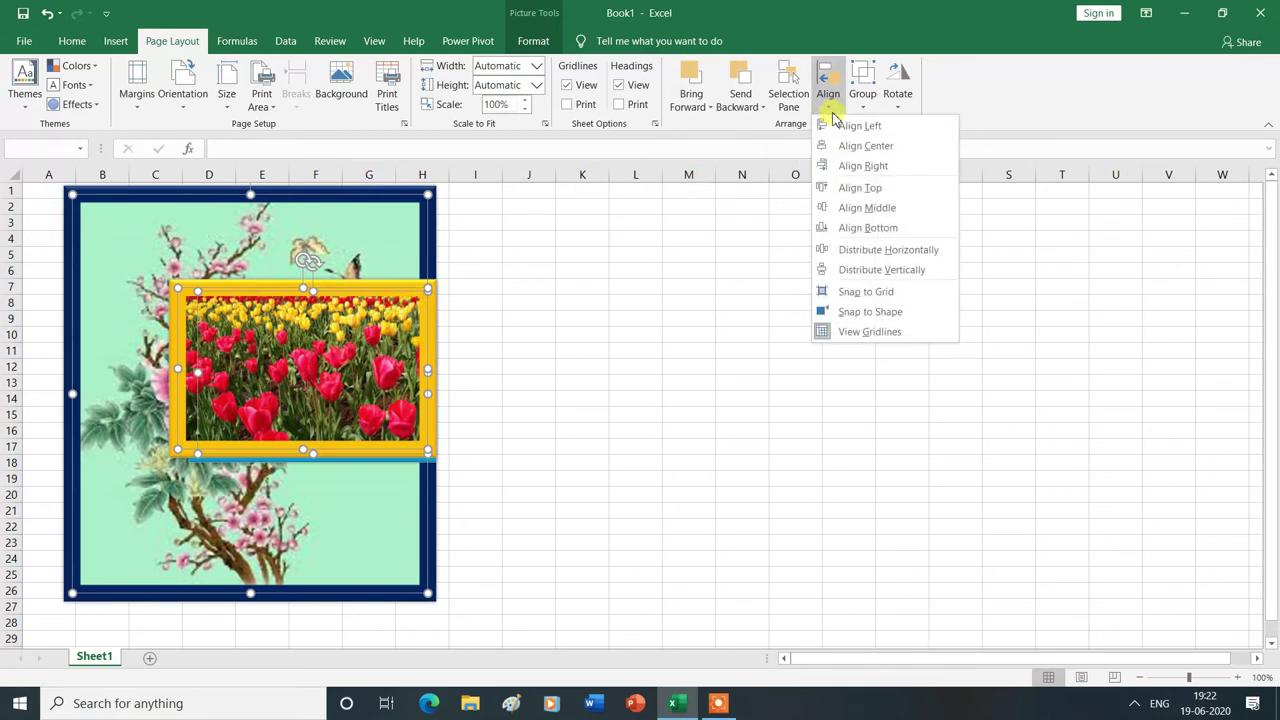
{"action": "left_click", "coordinate": [860, 189]}
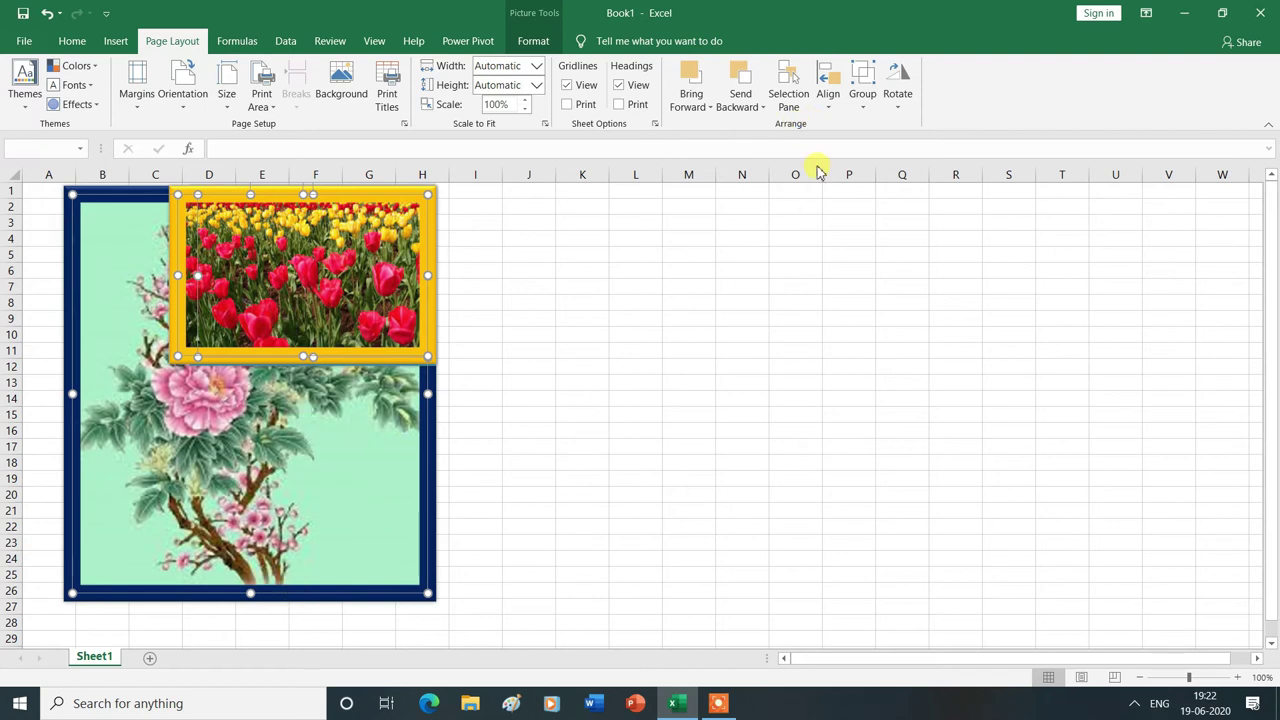
{"action": "left_click", "coordinate": [828, 112]}
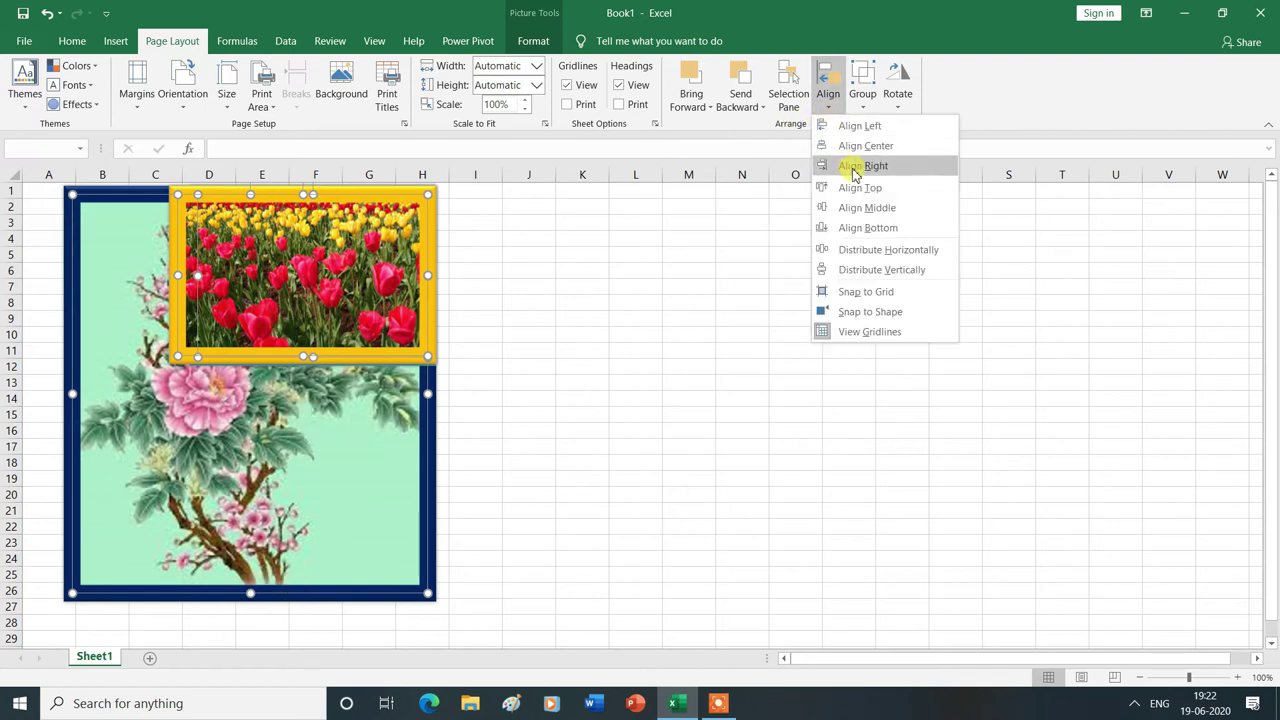
{"action": "left_click", "coordinate": [864, 228]}
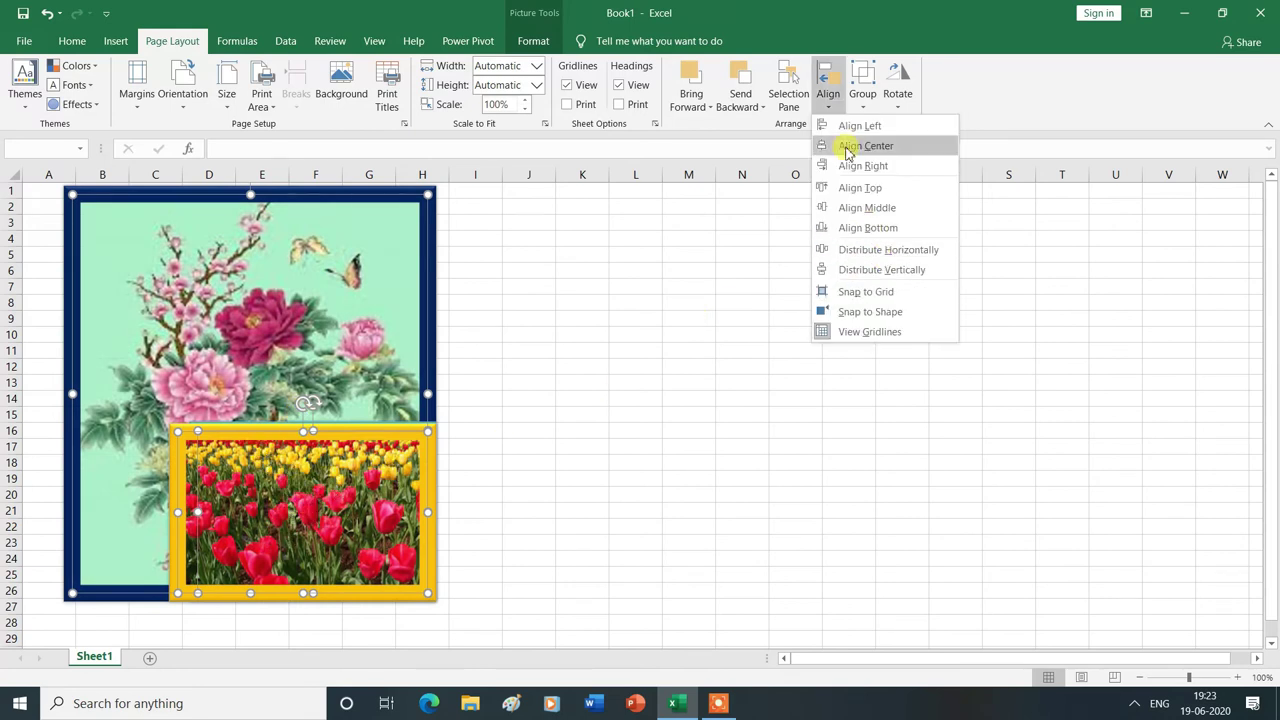
{"action": "left_click", "coordinate": [859, 209]}
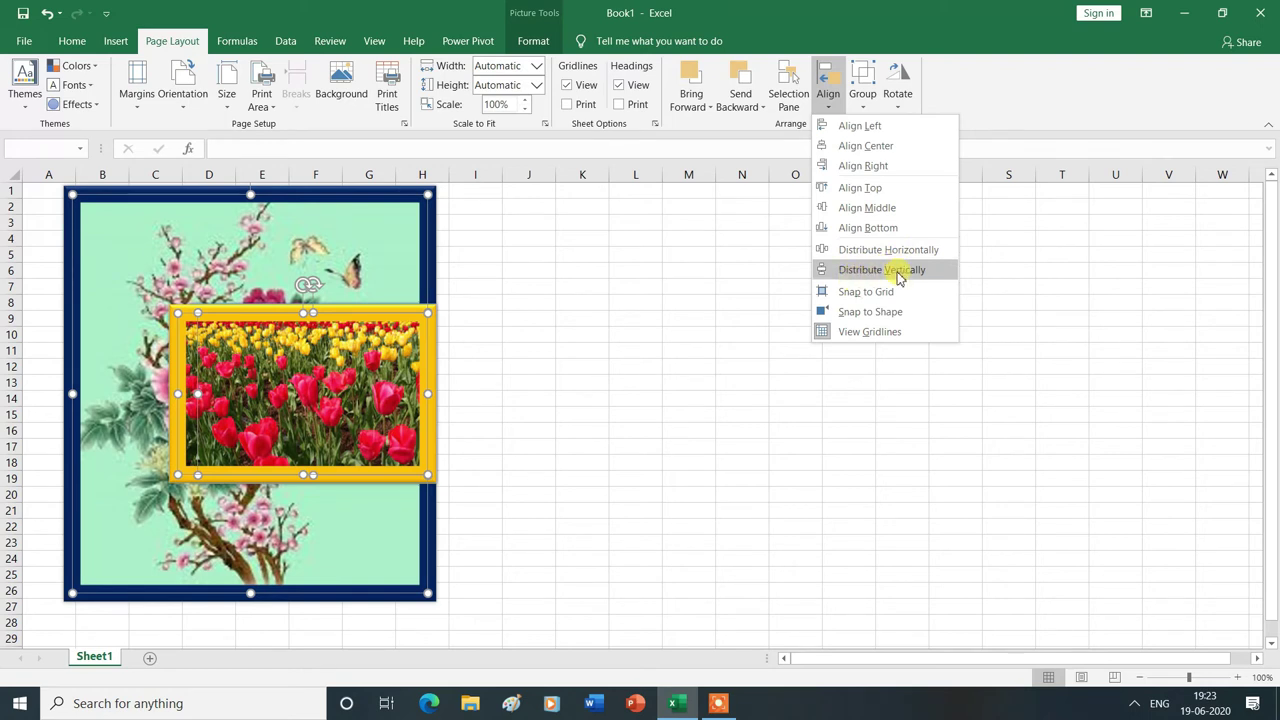
- Undo the alignment changes to bring back the three pictures in a row
{"action": "key", "text": "ctrl+z"}
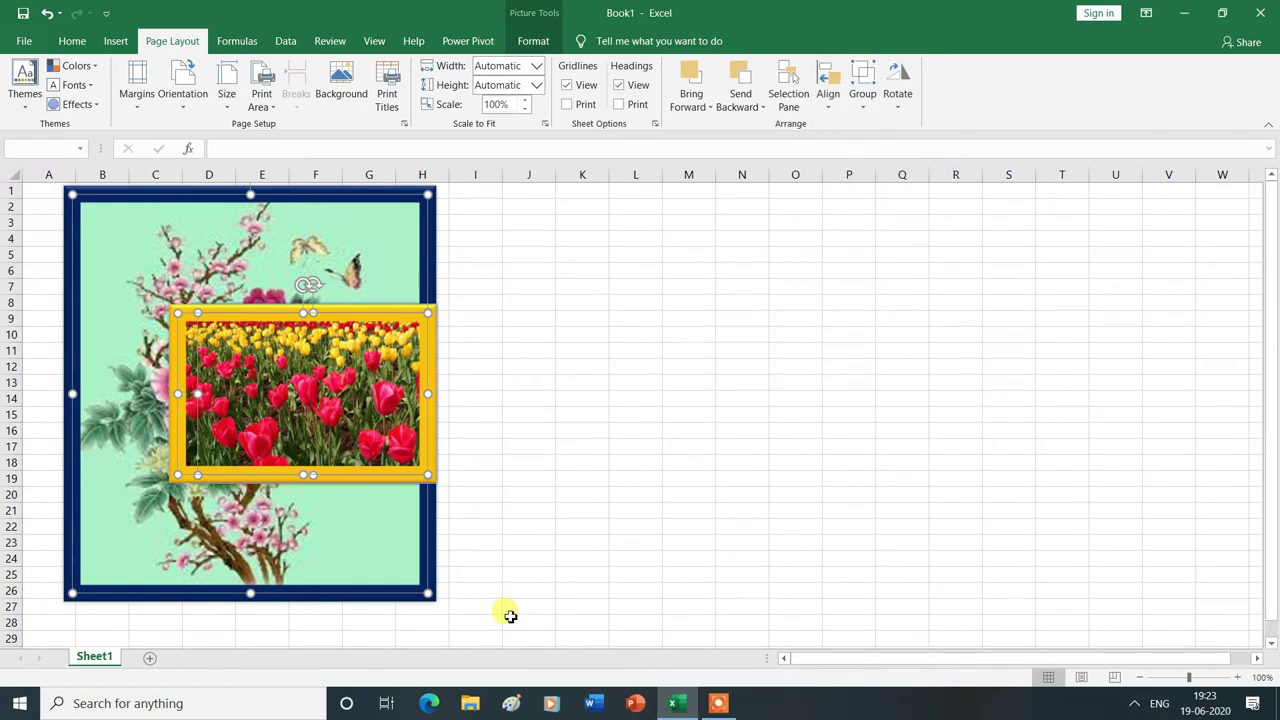
{"action": "key", "text": "ctrl+y"}
{"action": "key", "text": "ctrl+z"}
{"action": "key", "text": "ctrl+z"}
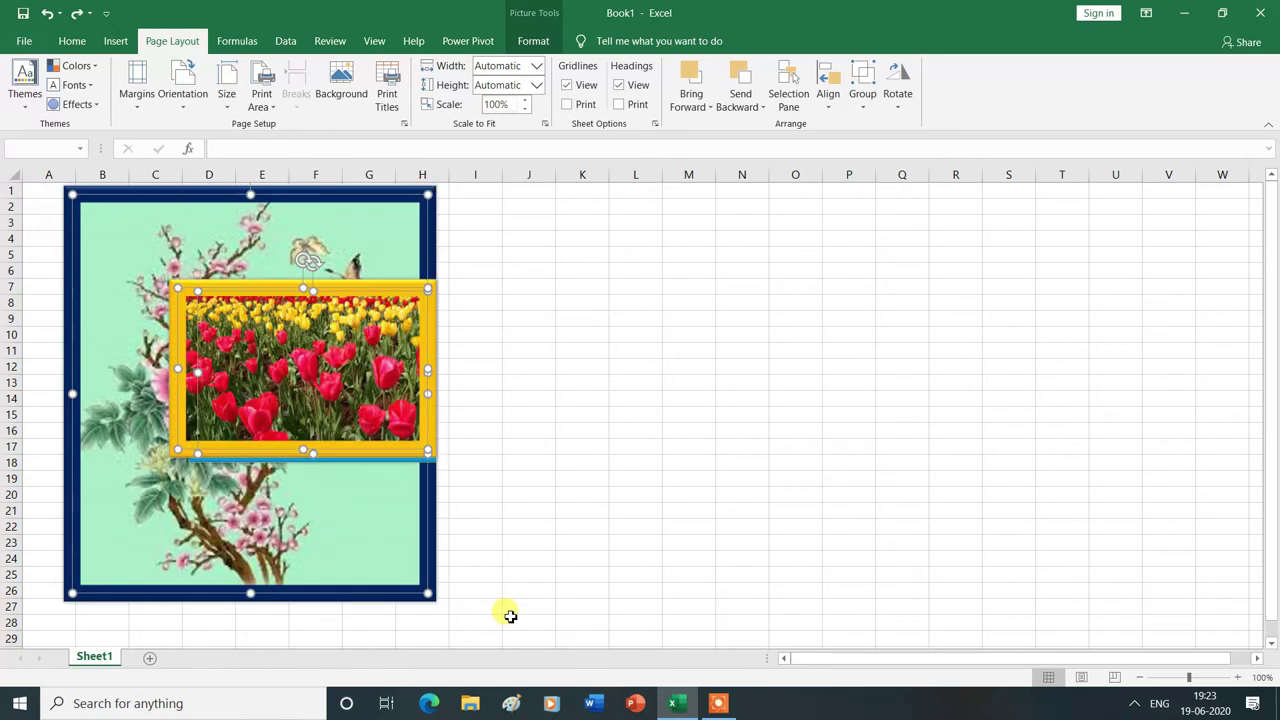
{"action": "key", "text": "ctrl+z"}
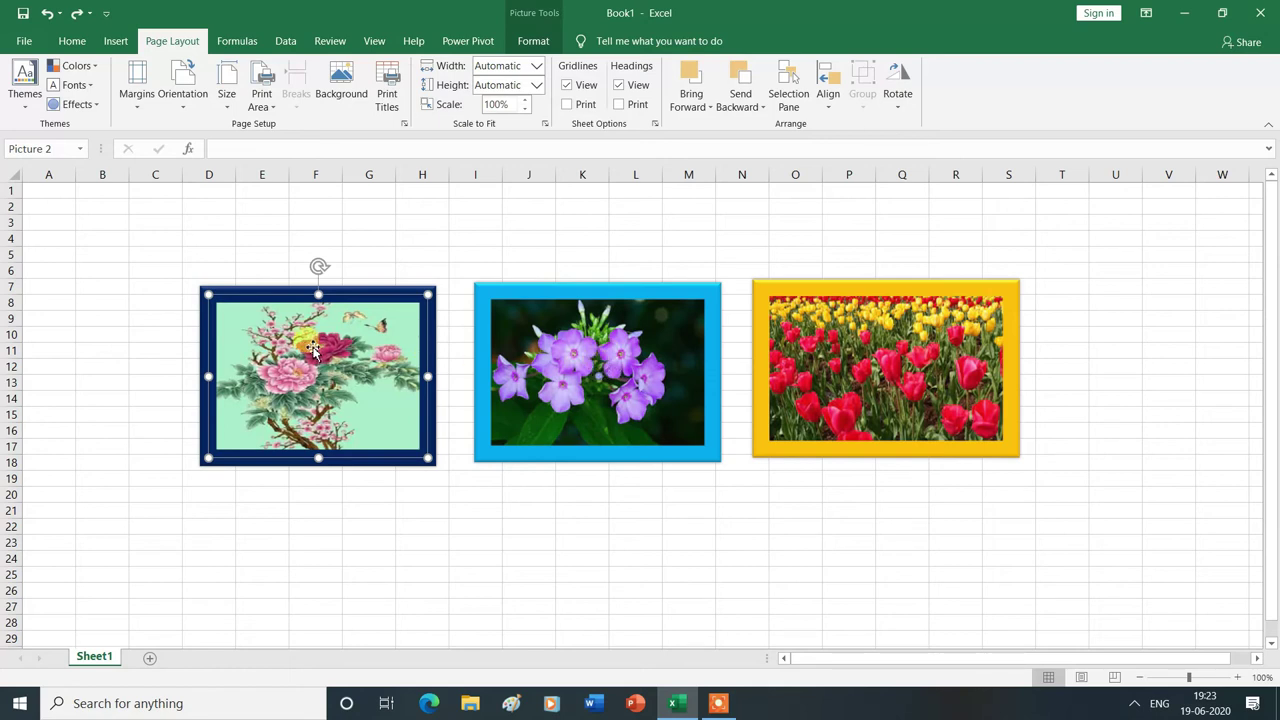
- Move the floral picture to columns A–E, the purple one beside it, and the tulips far right, slightly lower
{"action": "left_click_drag", "start_coordinate": [313, 347], "coordinate": [153, 347]}
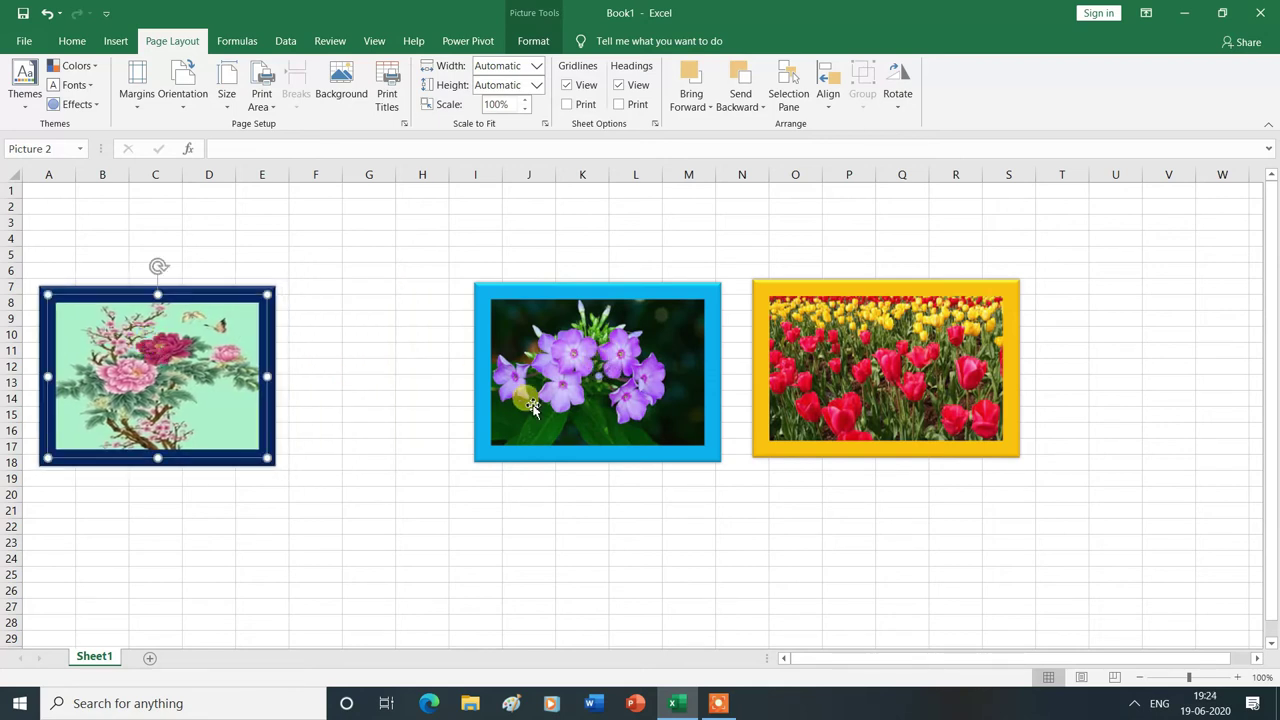
{"action": "left_click_drag", "start_coordinate": [581, 404], "coordinate": [419, 414]}
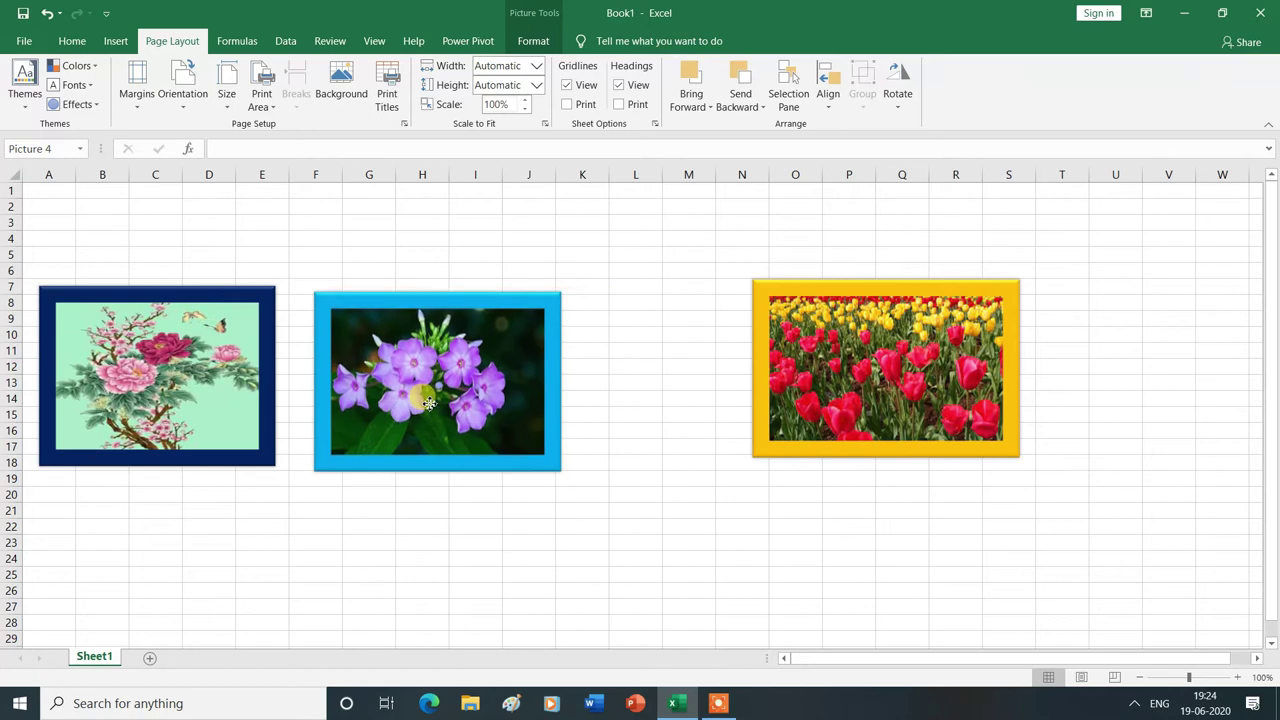
{"action": "left_click_drag", "start_coordinate": [902, 382], "coordinate": [1120, 416]}
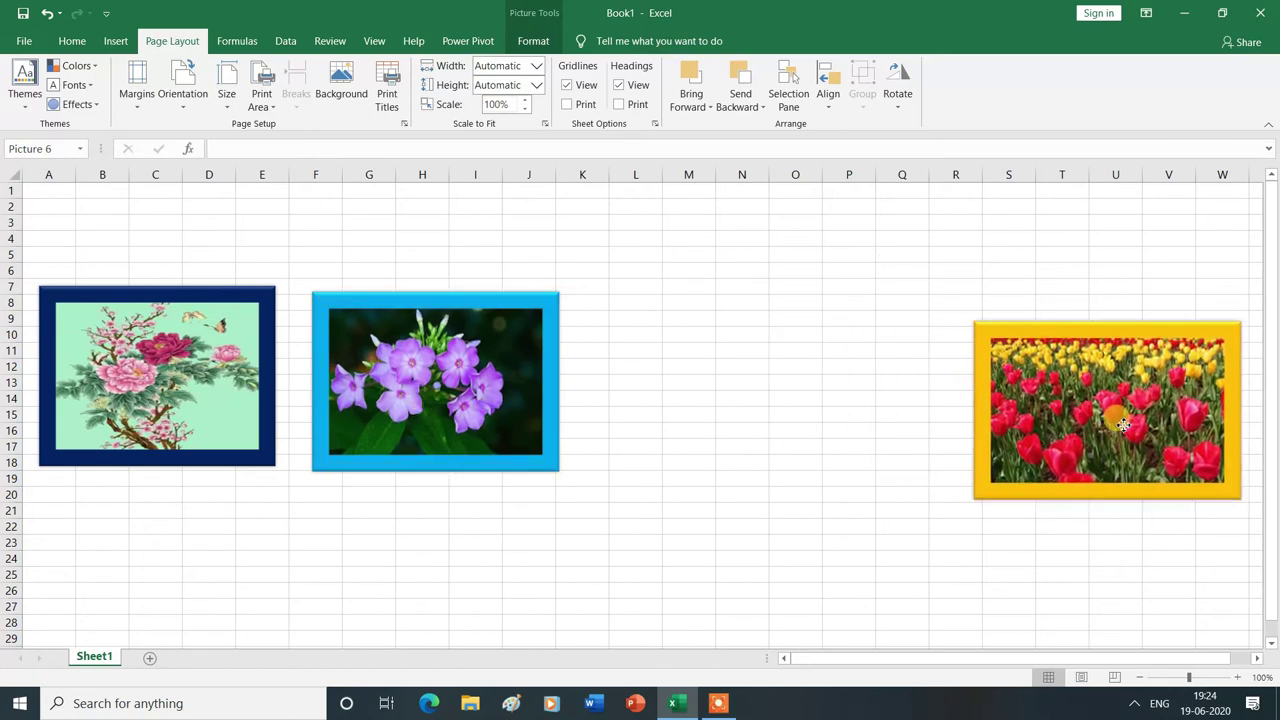
{"action": "left_click_drag", "start_coordinate": [1120, 416], "coordinate": [1128, 405]}
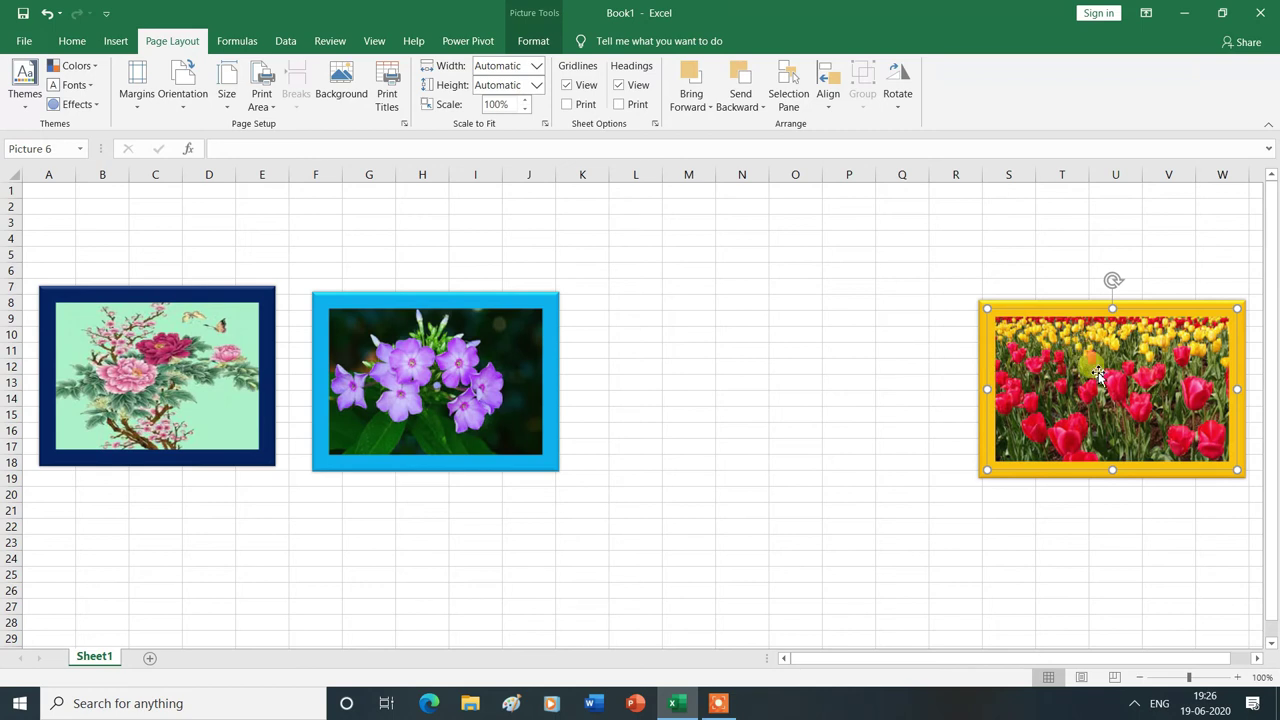
- Select all three pictures and distribute them horizontally across the sheet
{"action": "left_click", "coordinate": [460, 368], "text": "ctrl"}
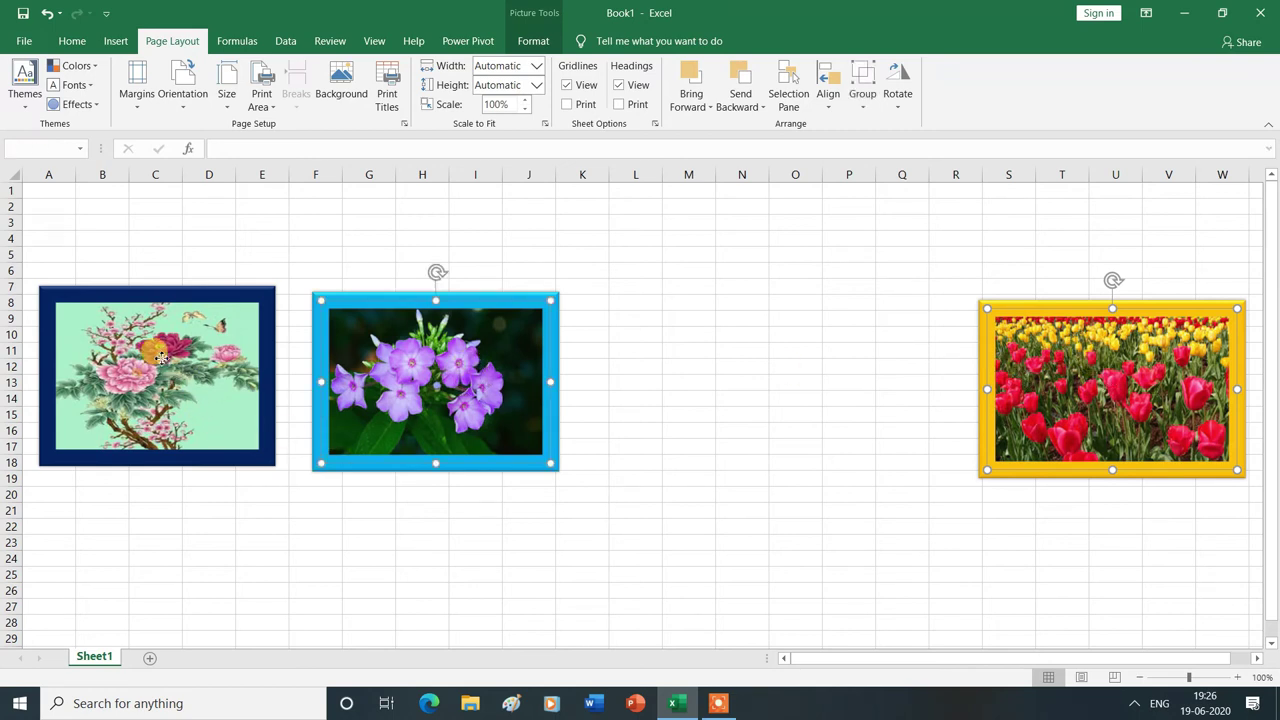
{"action": "left_click", "coordinate": [160, 358], "text": "ctrl"}
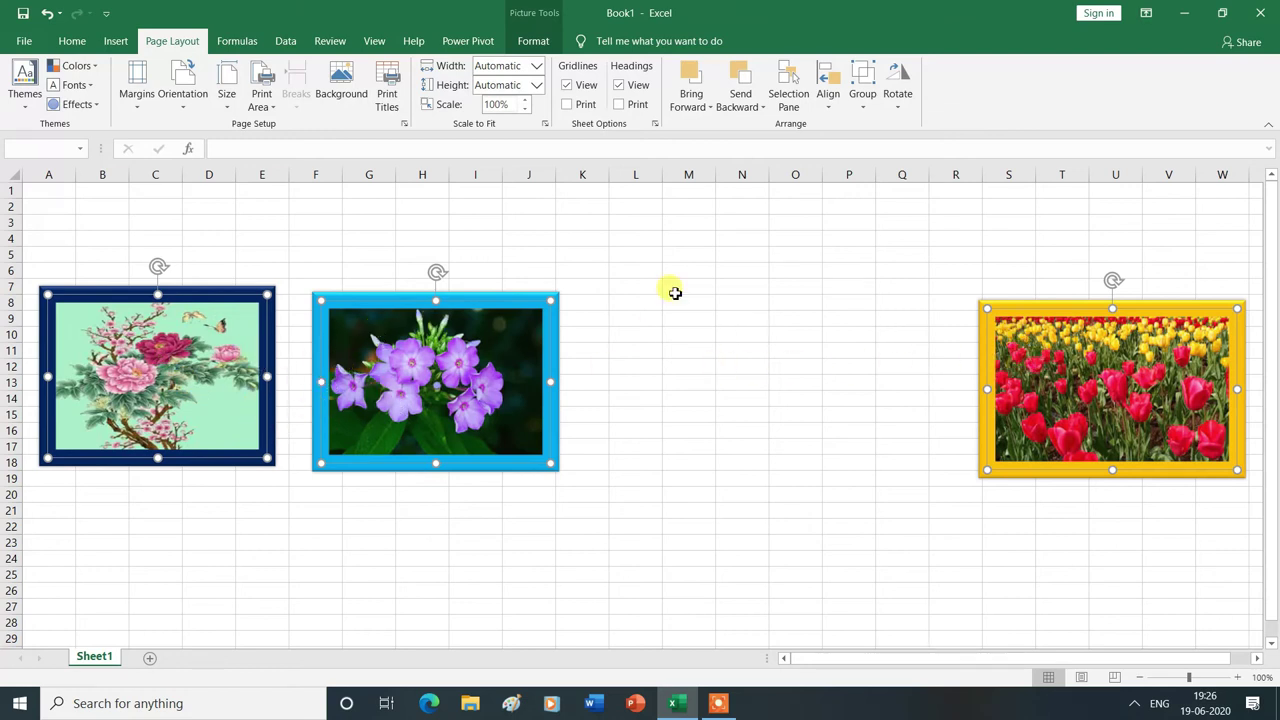
{"action": "left_click", "coordinate": [828, 113]}
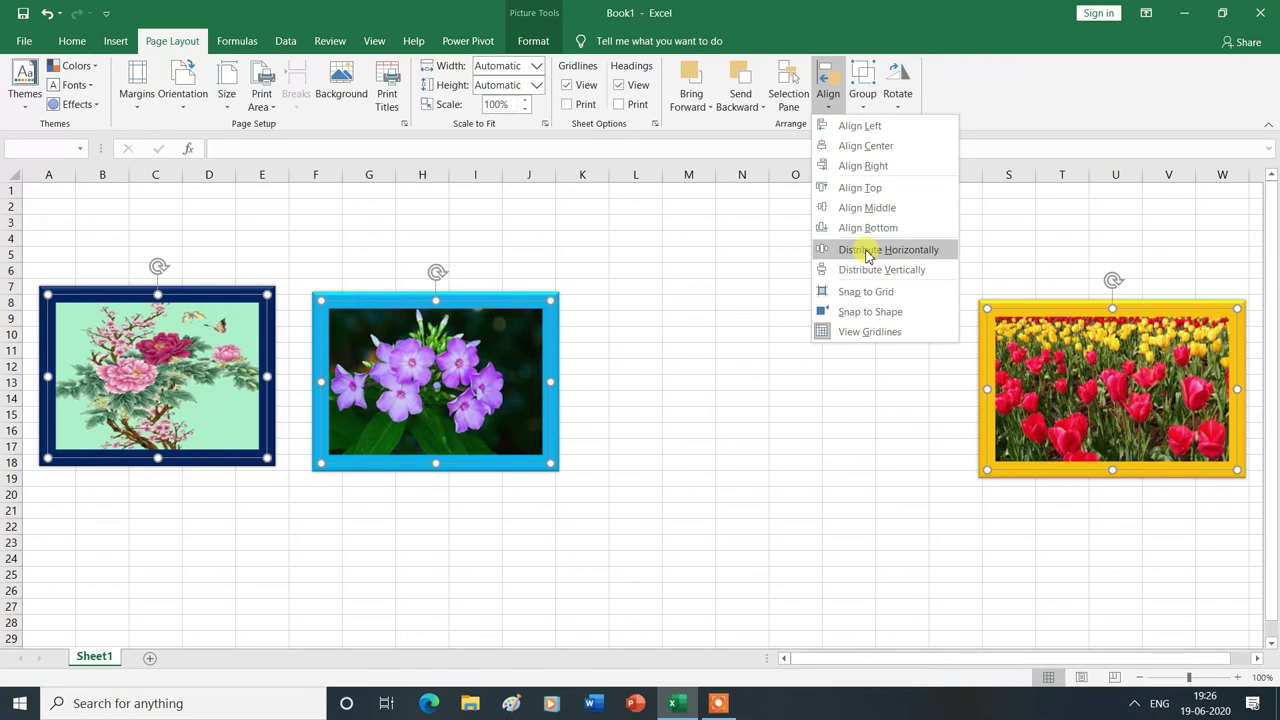
{"action": "left_click", "coordinate": [866, 250]}
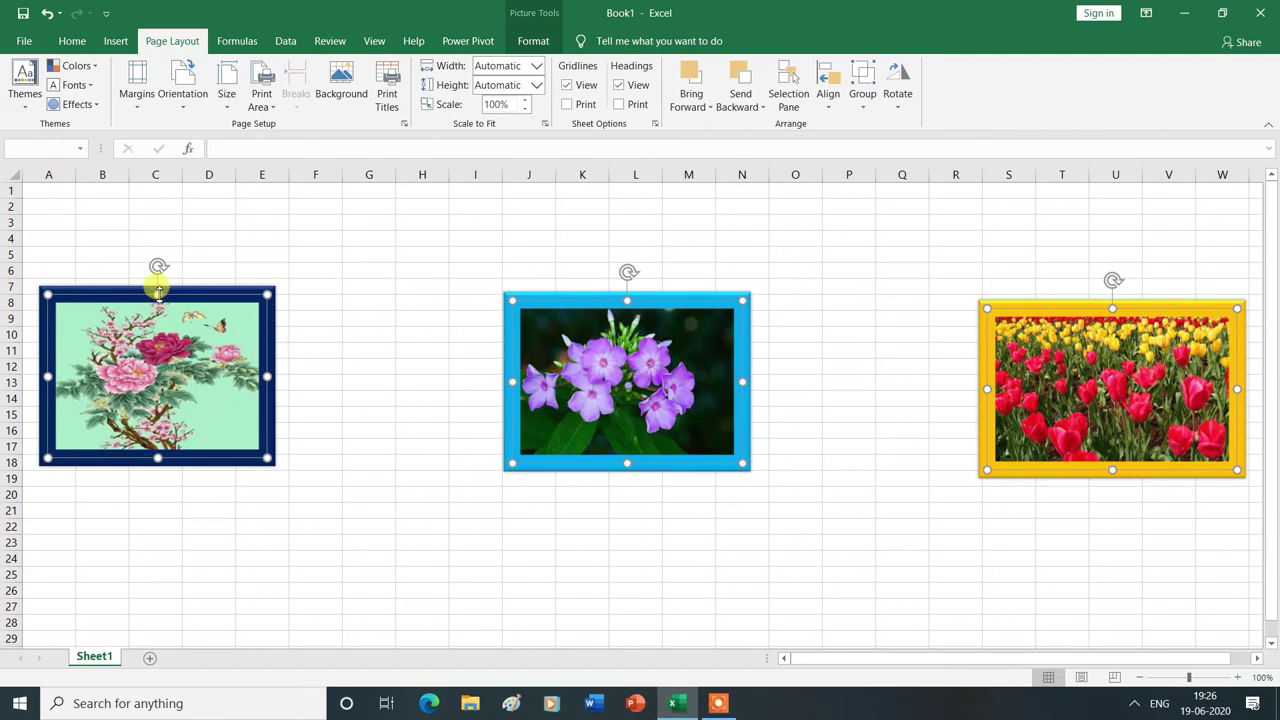
- Shorten all three pictures from the top into short strips around rows 14–18, then deselect
{"action": "left_click_drag", "start_coordinate": [158, 291], "coordinate": [158, 390]}
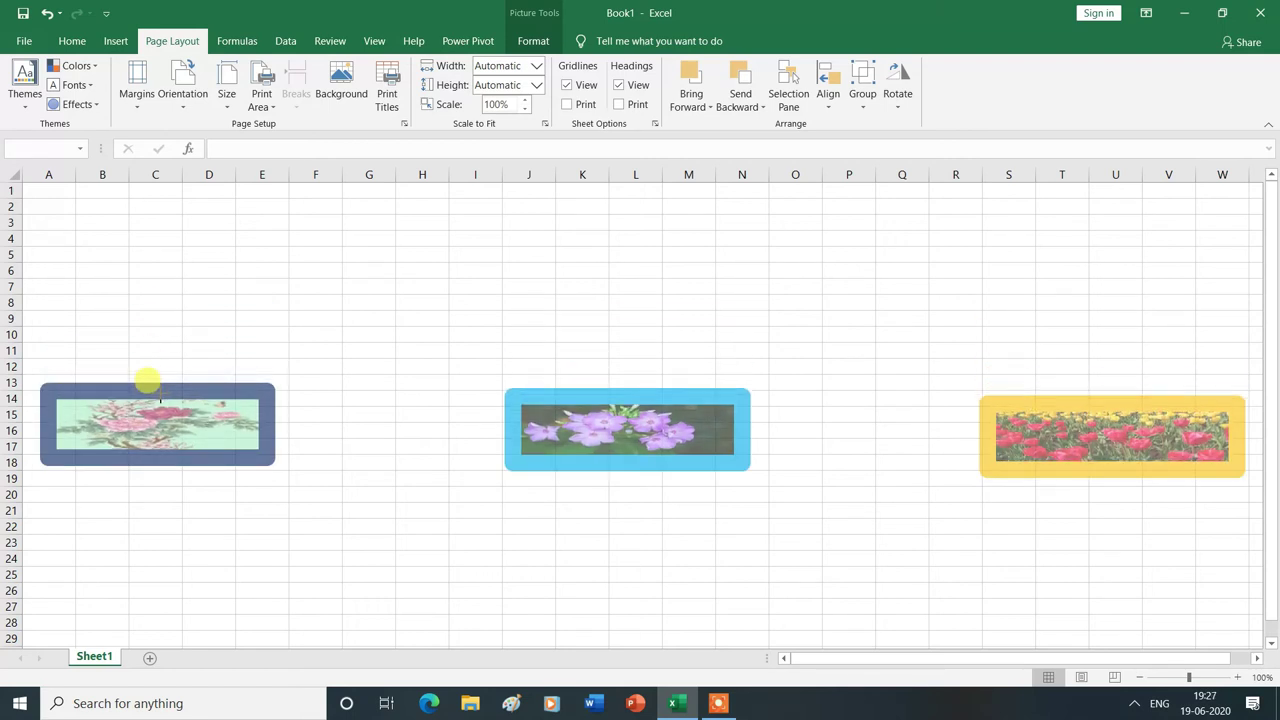
{"action": "left_click_drag", "start_coordinate": [148, 383], "coordinate": [149, 386]}
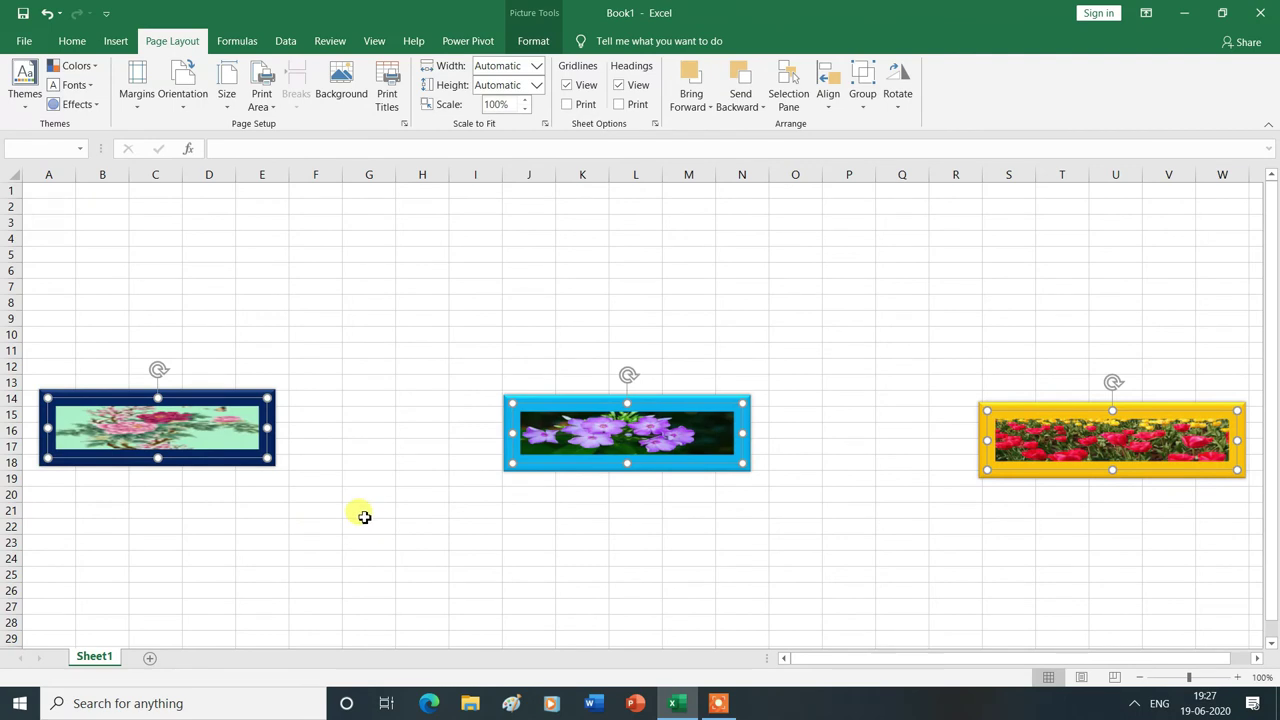
{"action": "left_click", "coordinate": [447, 564]}
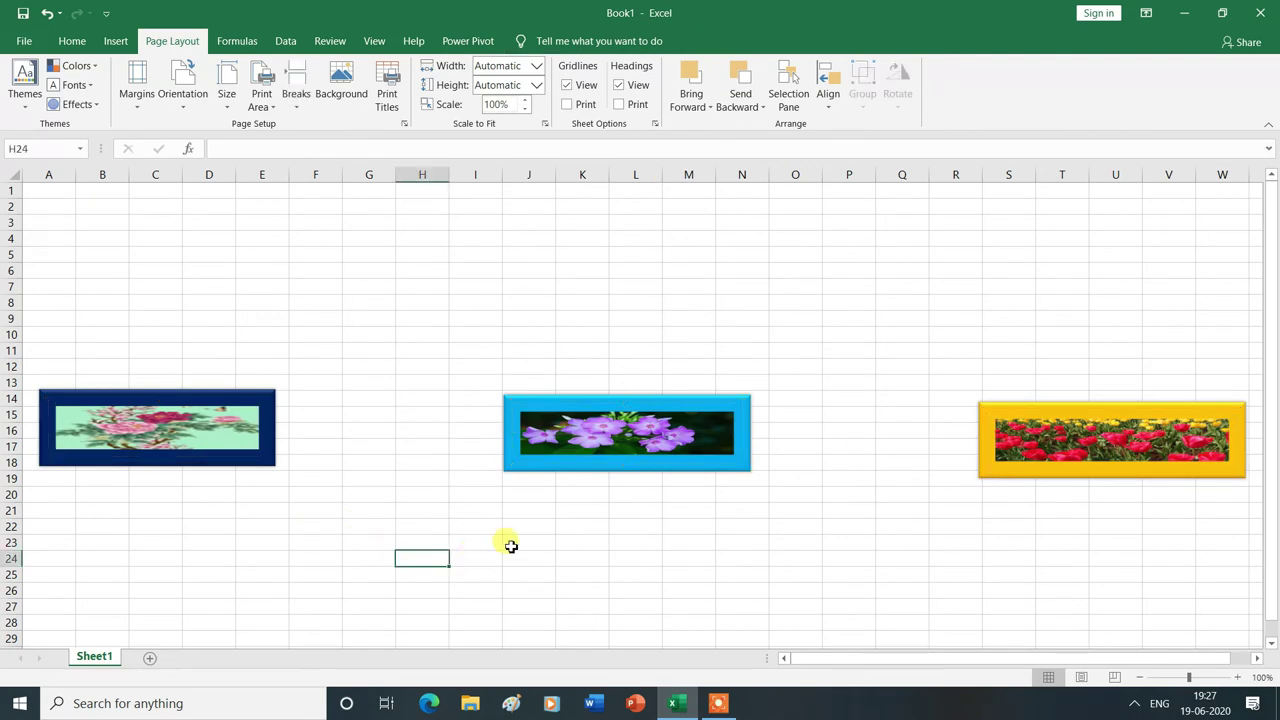
- Stack the floral picture atop columns J–N, purple just below, tulips near row 24, and select all three
{"action": "left_click_drag", "start_coordinate": [122, 418], "coordinate": [601, 220]}
{"action": "left_click_drag", "start_coordinate": [624, 447], "coordinate": [645, 341]}
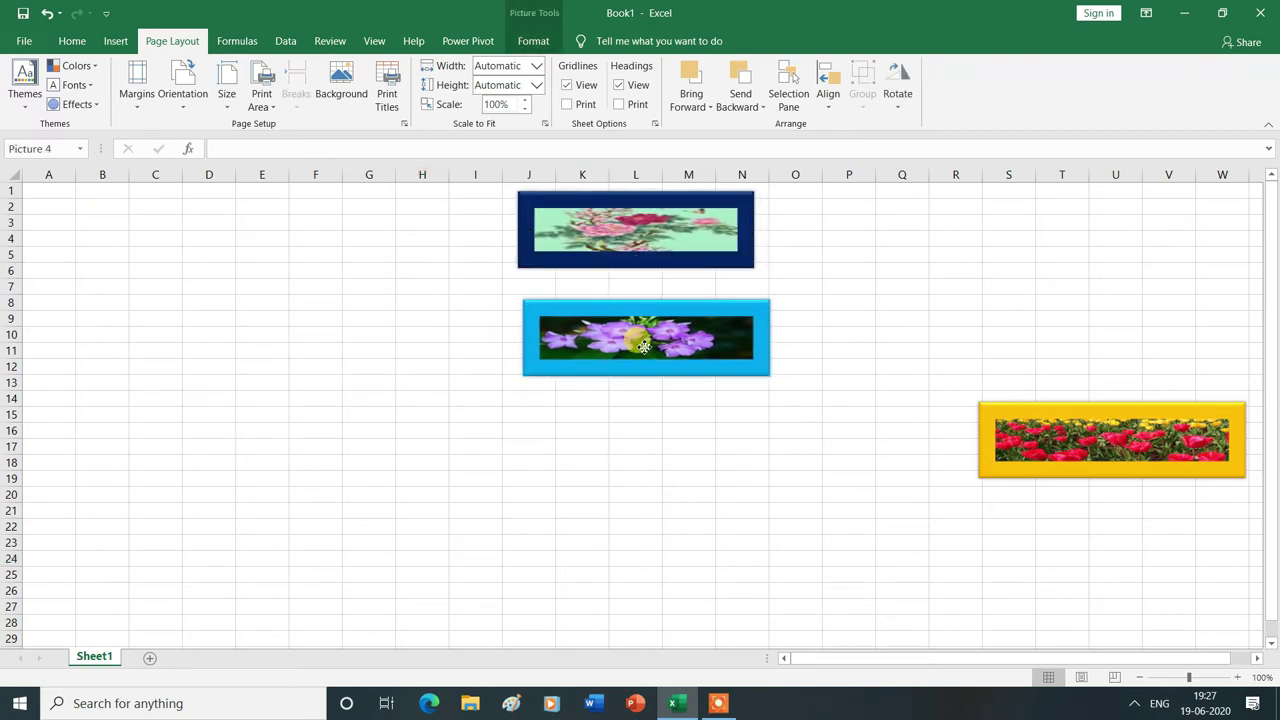
{"action": "left_click_drag", "start_coordinate": [1092, 444], "coordinate": [635, 599]}
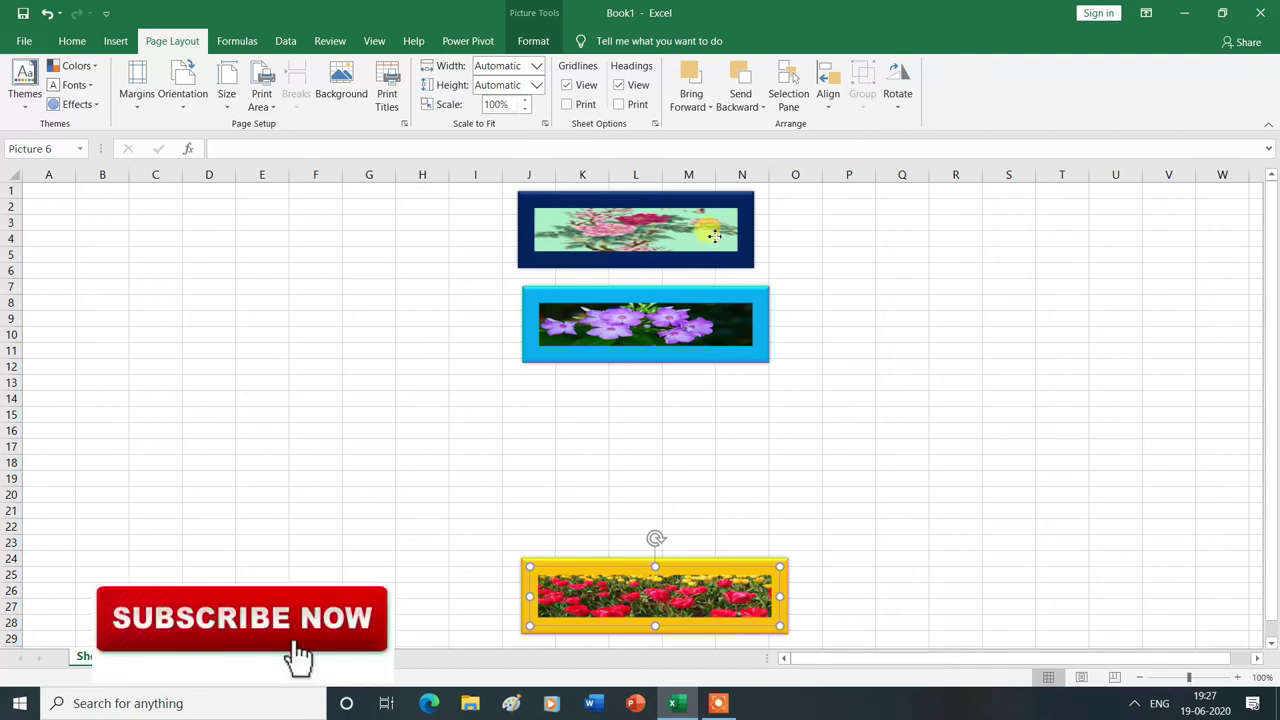
{"action": "left_click", "coordinate": [718, 243], "text": "ctrl"}
{"action": "left_click", "coordinate": [718, 323], "text": "ctrl"}
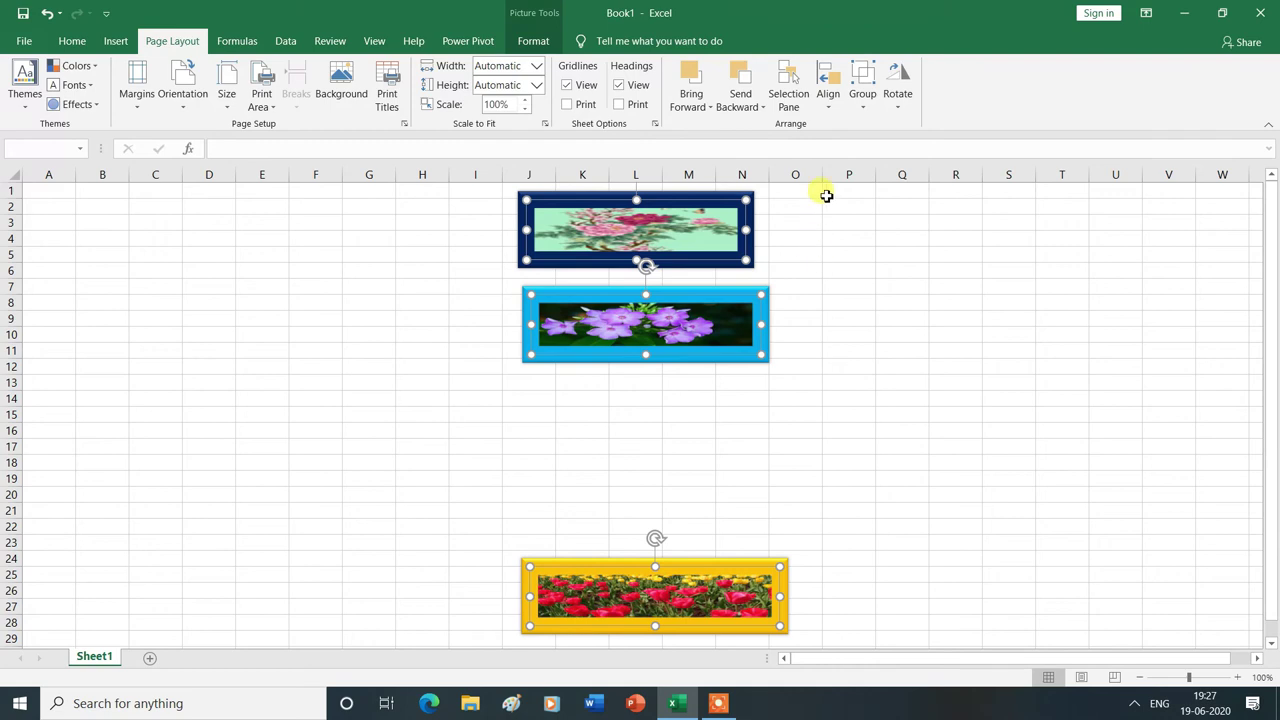
- Distribute the three selected pictures vertically so the purple strip sits midway between the others
{"action": "left_click", "coordinate": [828, 106]}
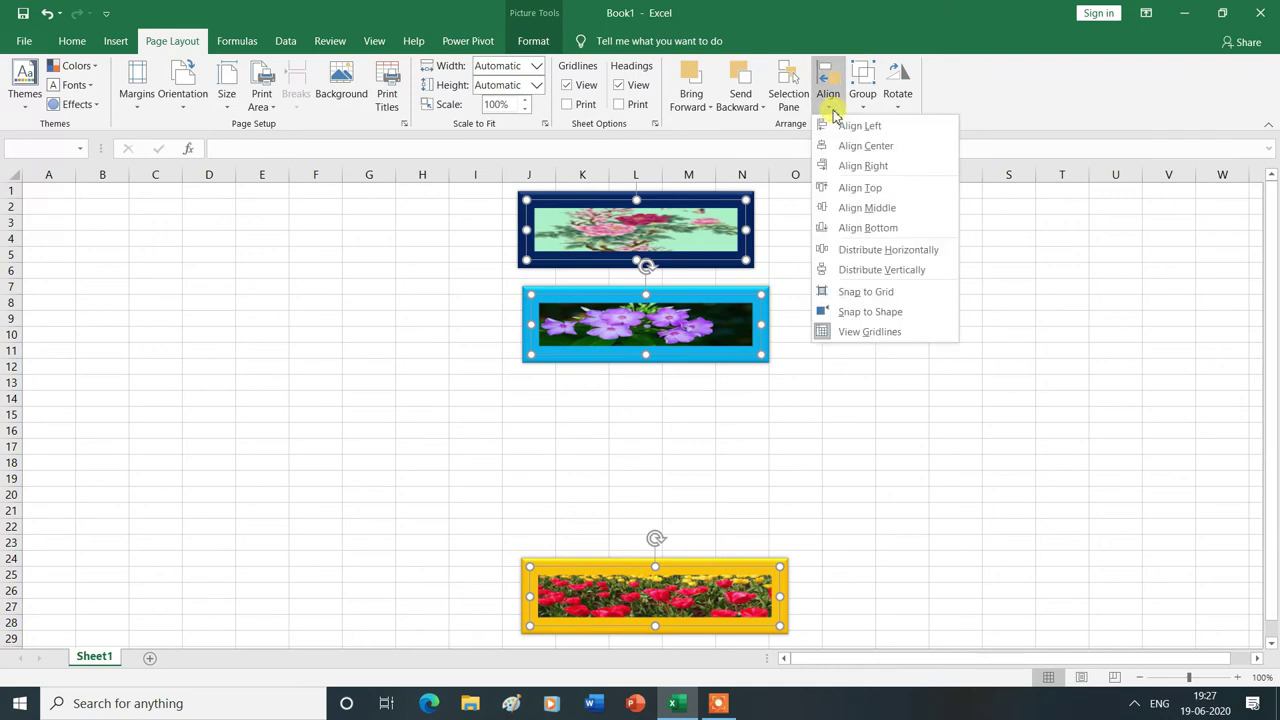
{"action": "left_click", "coordinate": [879, 275]}
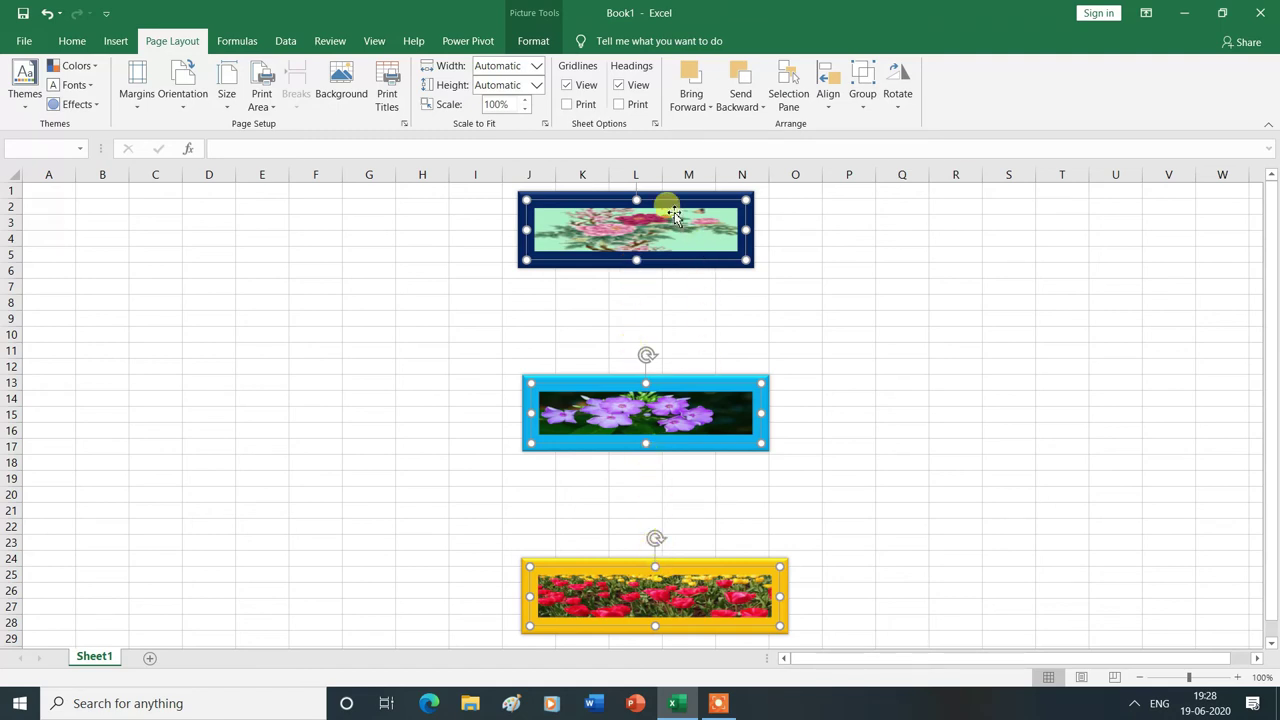
- Undo three times to return the pictures to a single horizontal row
{"action": "key", "text": "ctrl+z"}
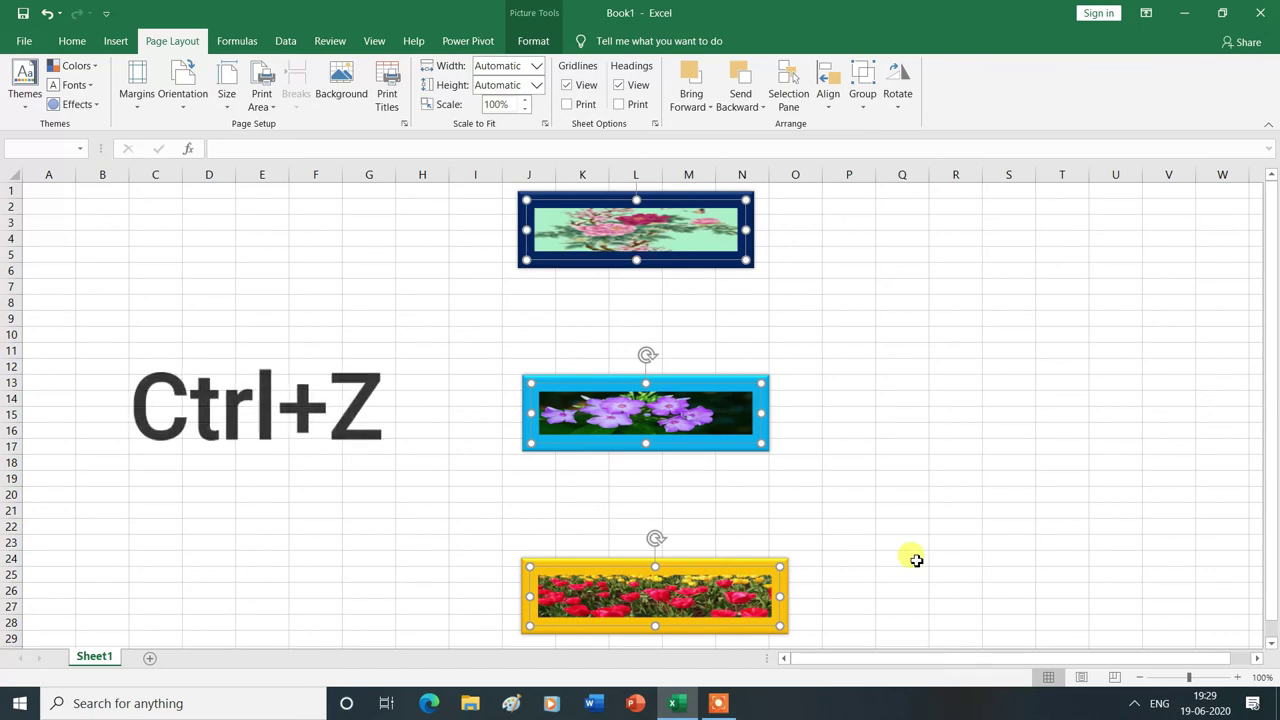
{"action": "key", "text": "ctrl+z"}
{"action": "key", "text": "ctrl+z"}
{"action": "key", "text": "ctrl+z"}
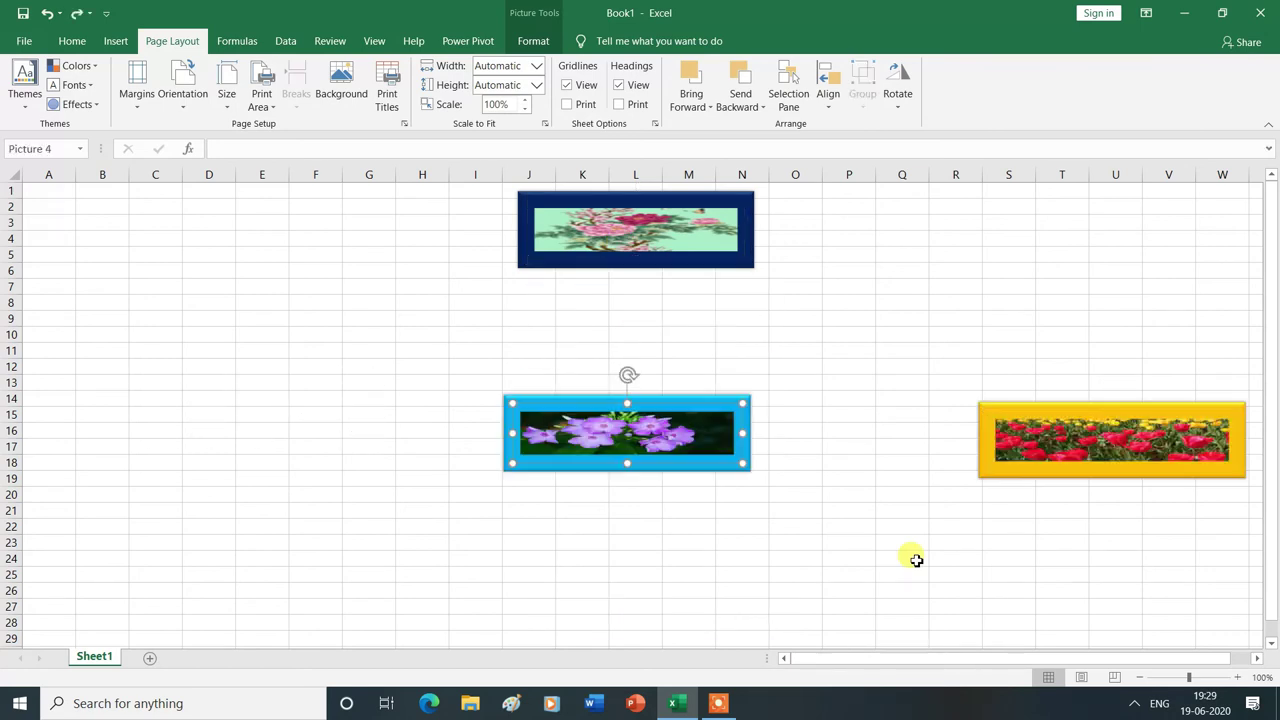
{"action": "key", "text": "ctrl+z"}
{"action": "key", "text": "ctrl+z"}
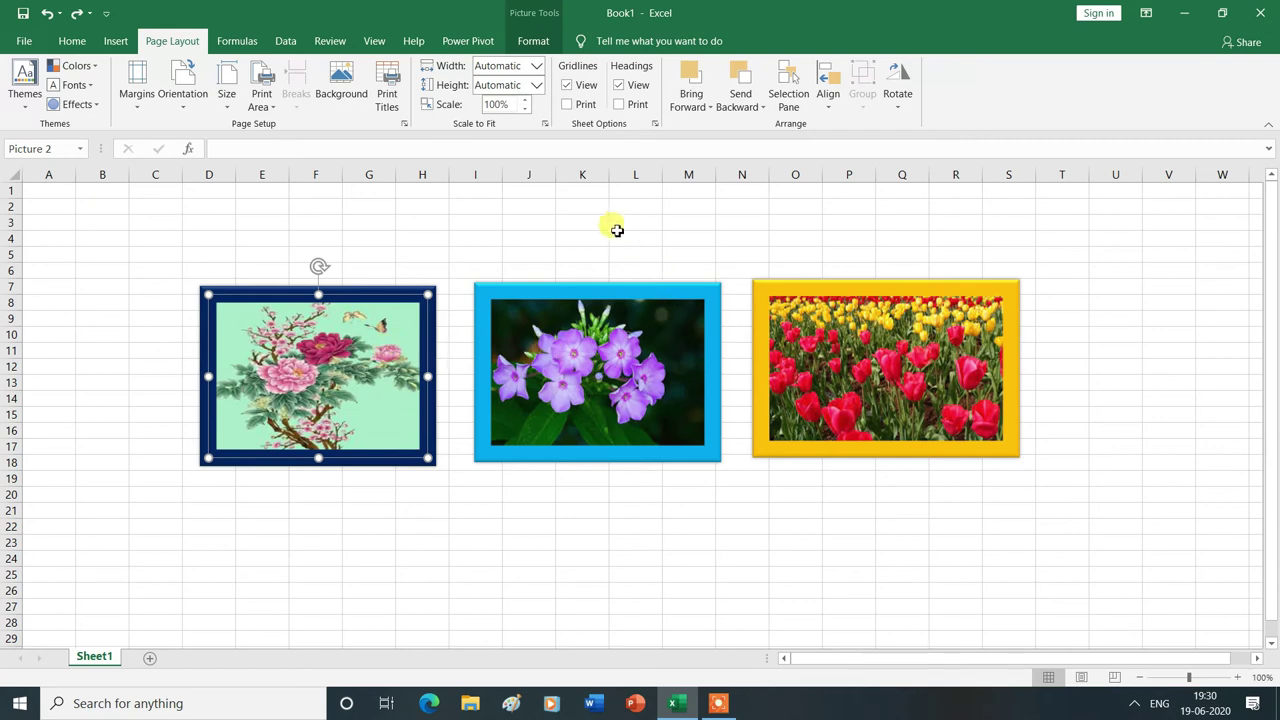
{"action": "left_click", "coordinate": [829, 100]}
{"action": "left_click", "coordinate": [794, 199]}
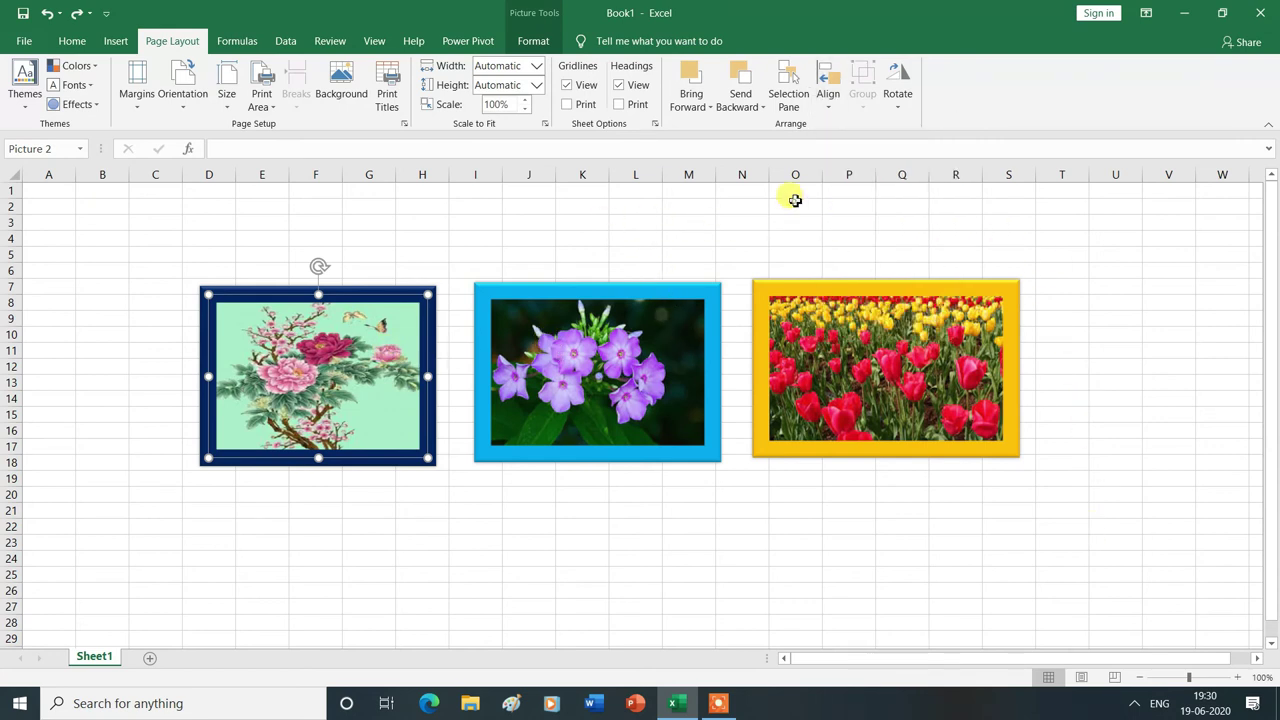
{"action": "left_click", "coordinate": [829, 110]}
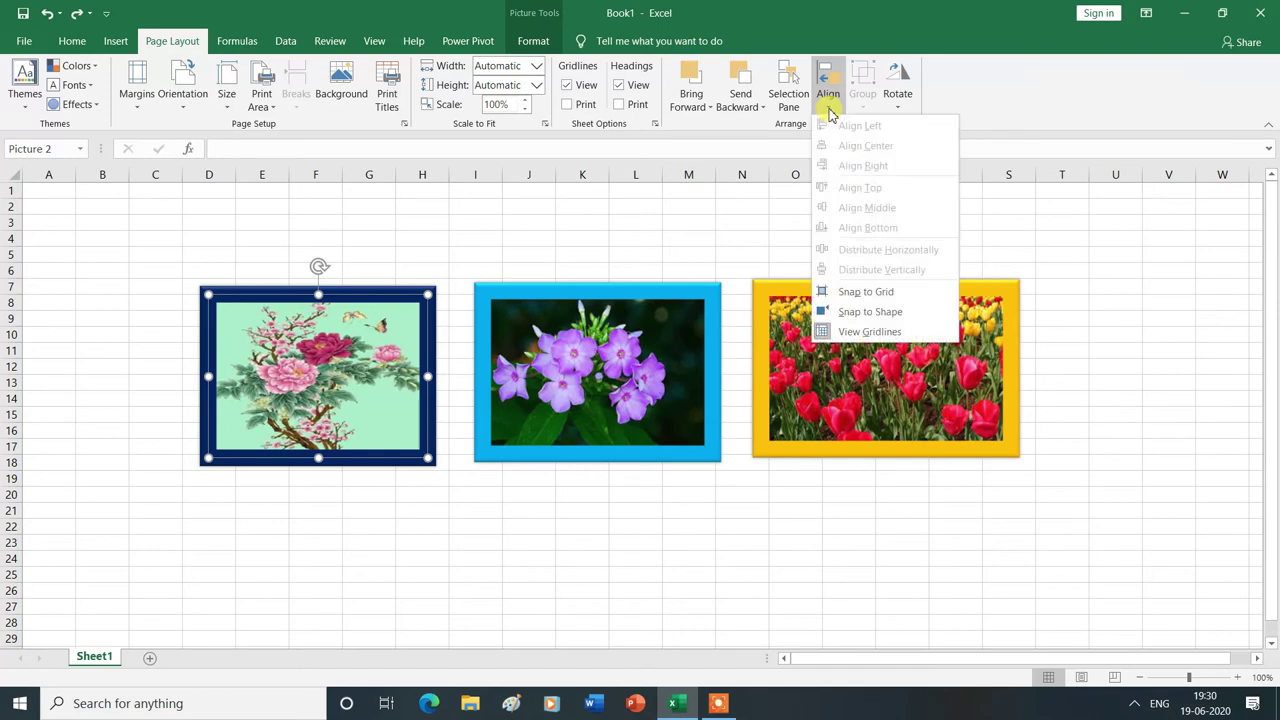
{"action": "left_click", "coordinate": [868, 334]}
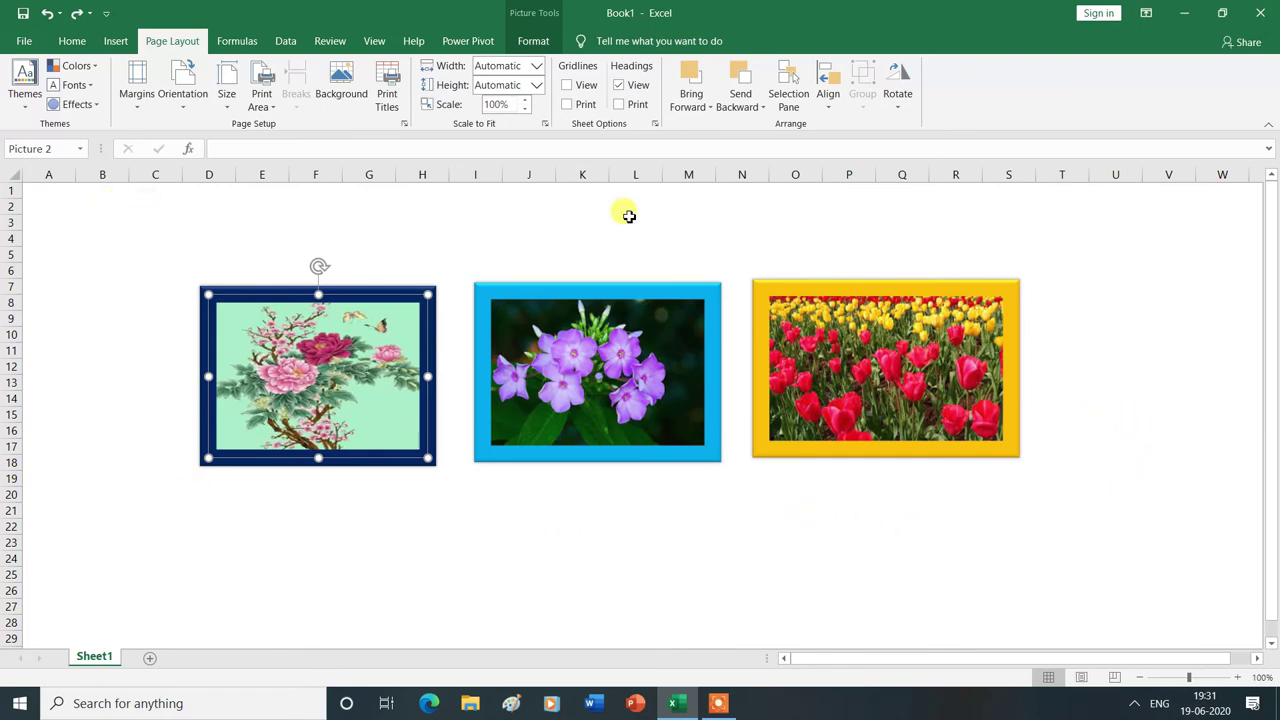
{"action": "left_click", "coordinate": [828, 105]}
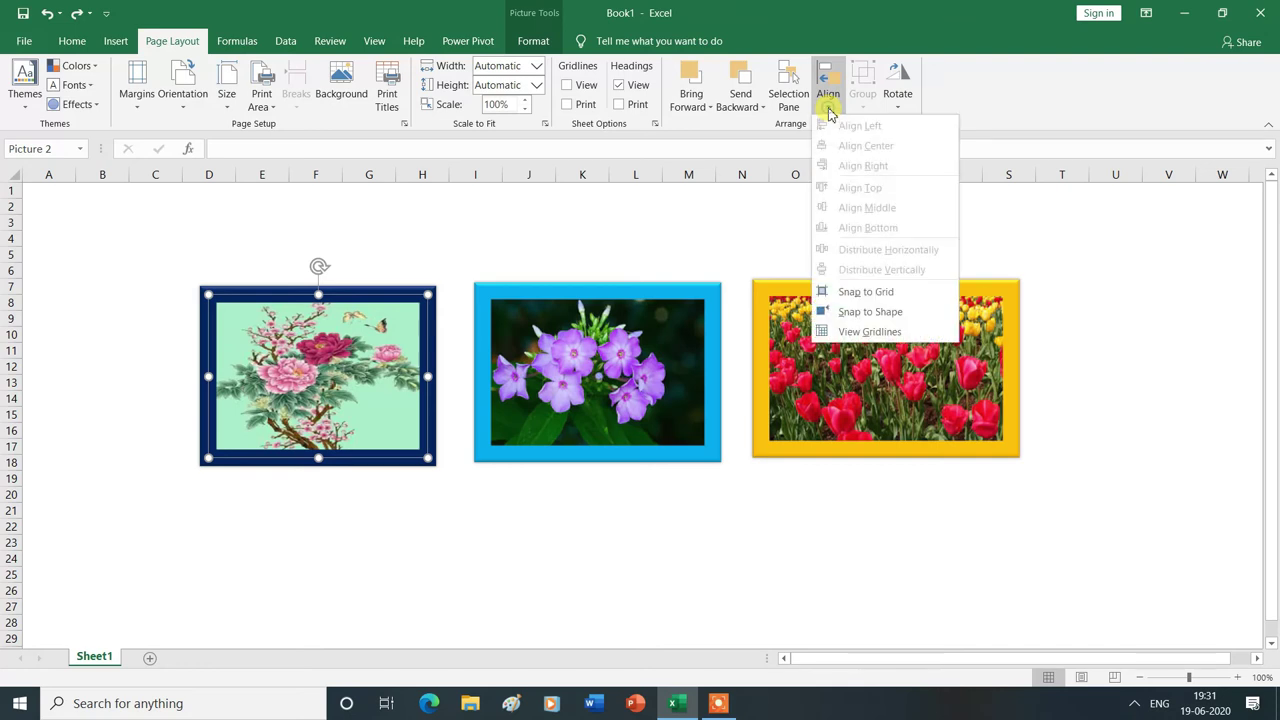
{"action": "left_click", "coordinate": [874, 333]}
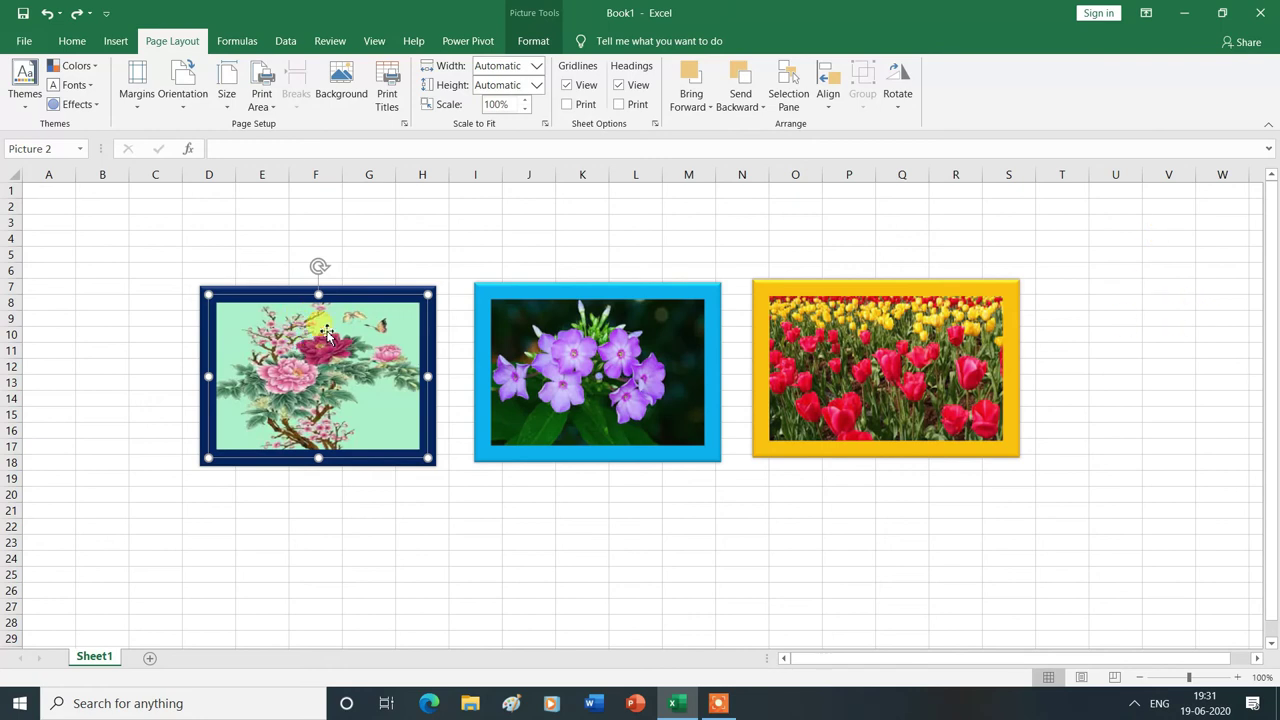
{"action": "mouse_move", "coordinate": [316, 366]}
{"action": "left_mouse_down"}
{"action": "mouse_move", "coordinate": [250, 478]}
{"action": "mouse_move", "coordinate": [316, 403]}
{"action": "mouse_move", "coordinate": [320, 361]}
{"action": "left_mouse_up"}
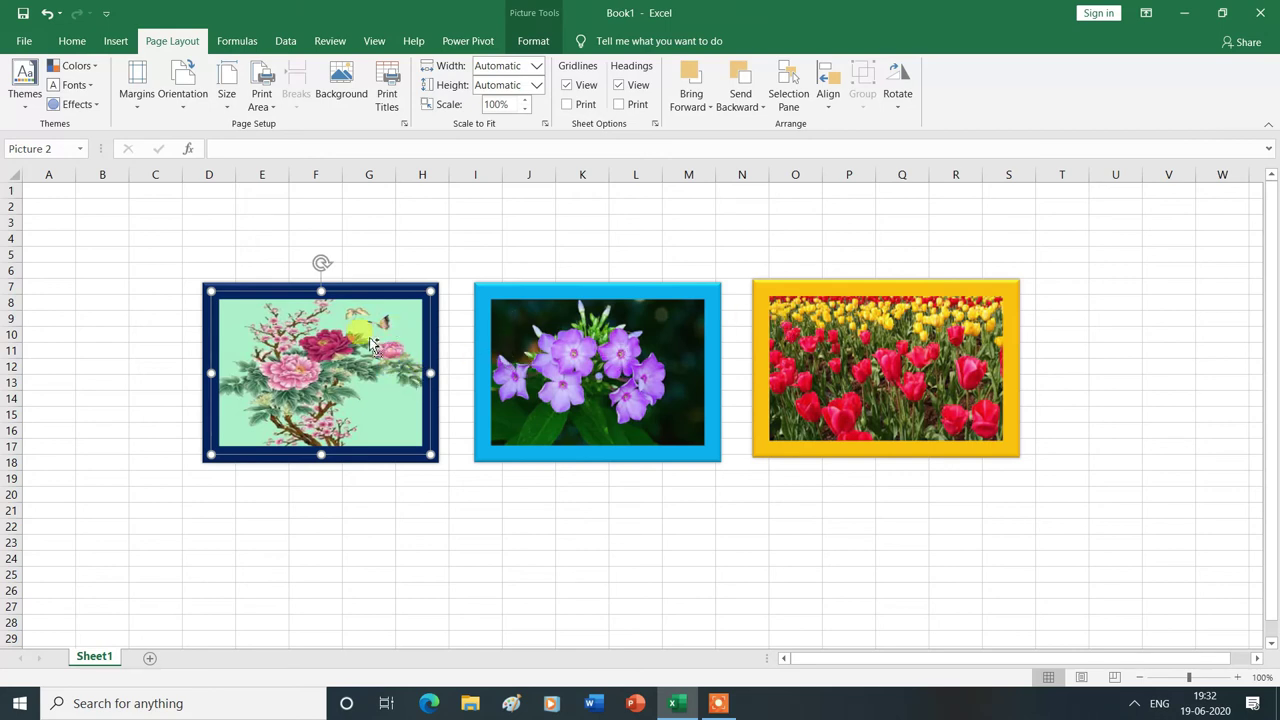
- Add the phlox and tulip pictures to the peony selection and group them into Group 7
{"action": "left_click", "coordinate": [637, 350], "text": "ctrl"}
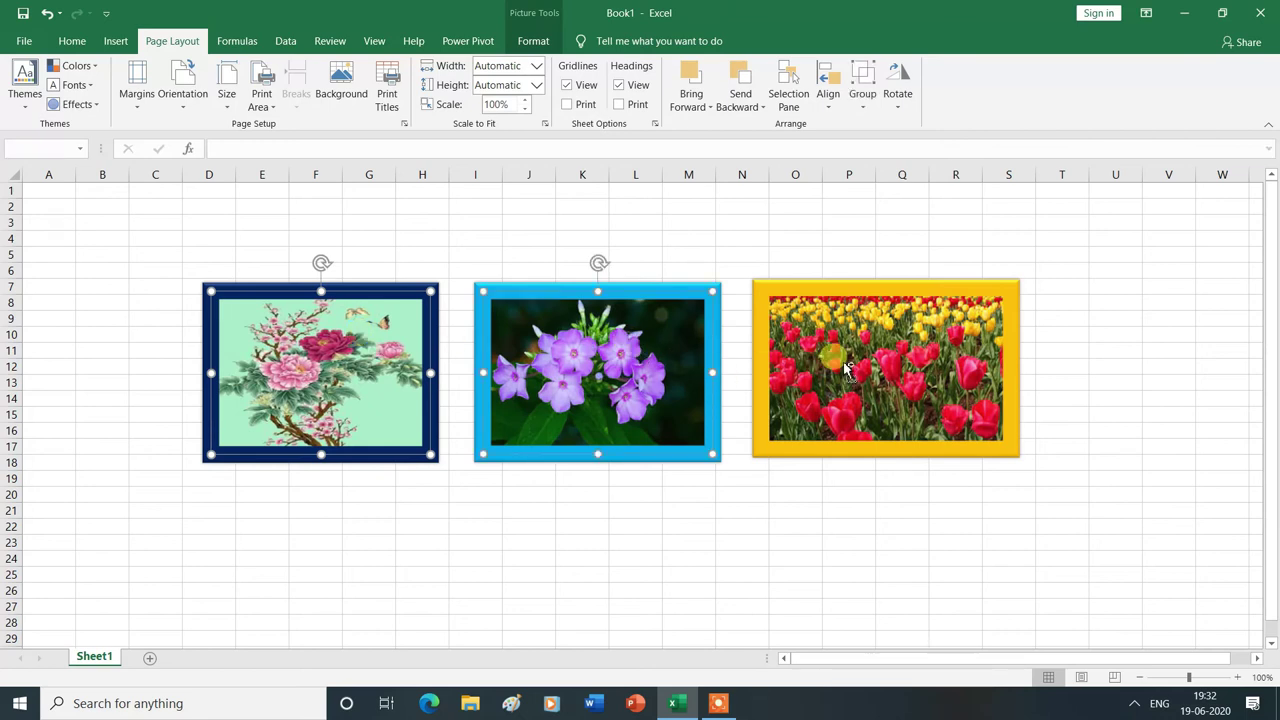
{"action": "left_click", "coordinate": [888, 348], "text": "ctrl"}
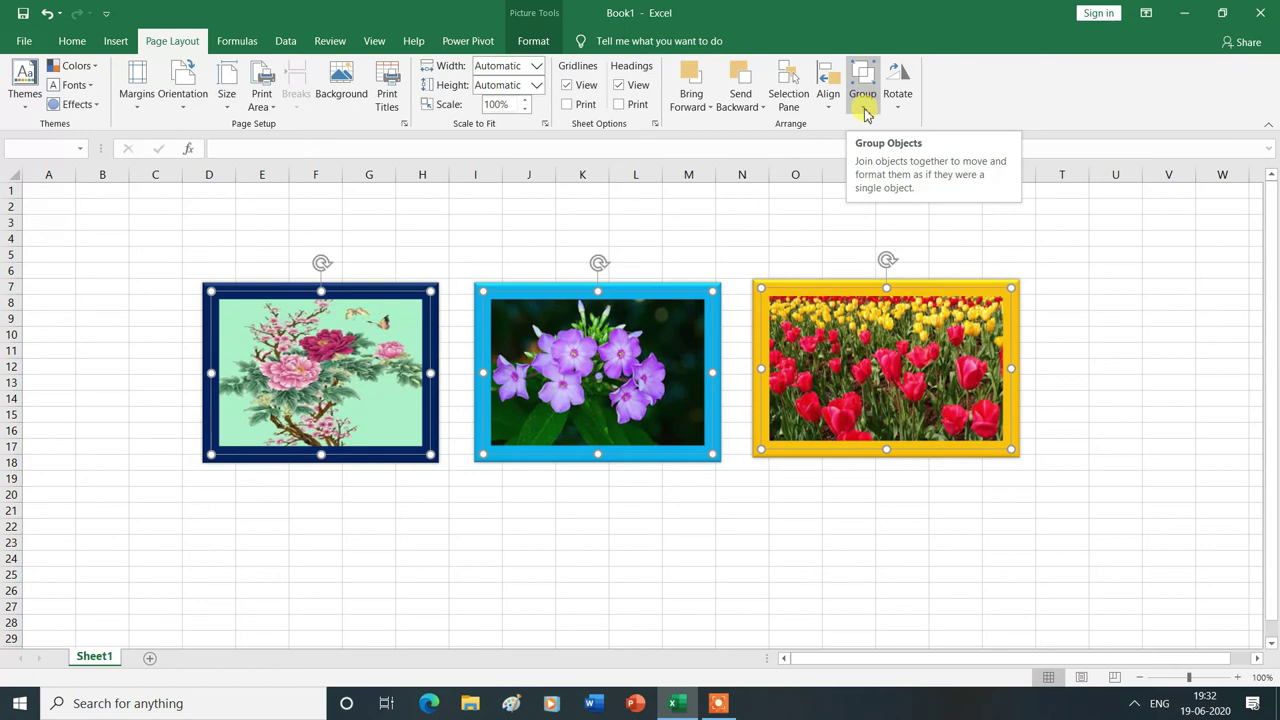
{"action": "left_click", "coordinate": [864, 100]}
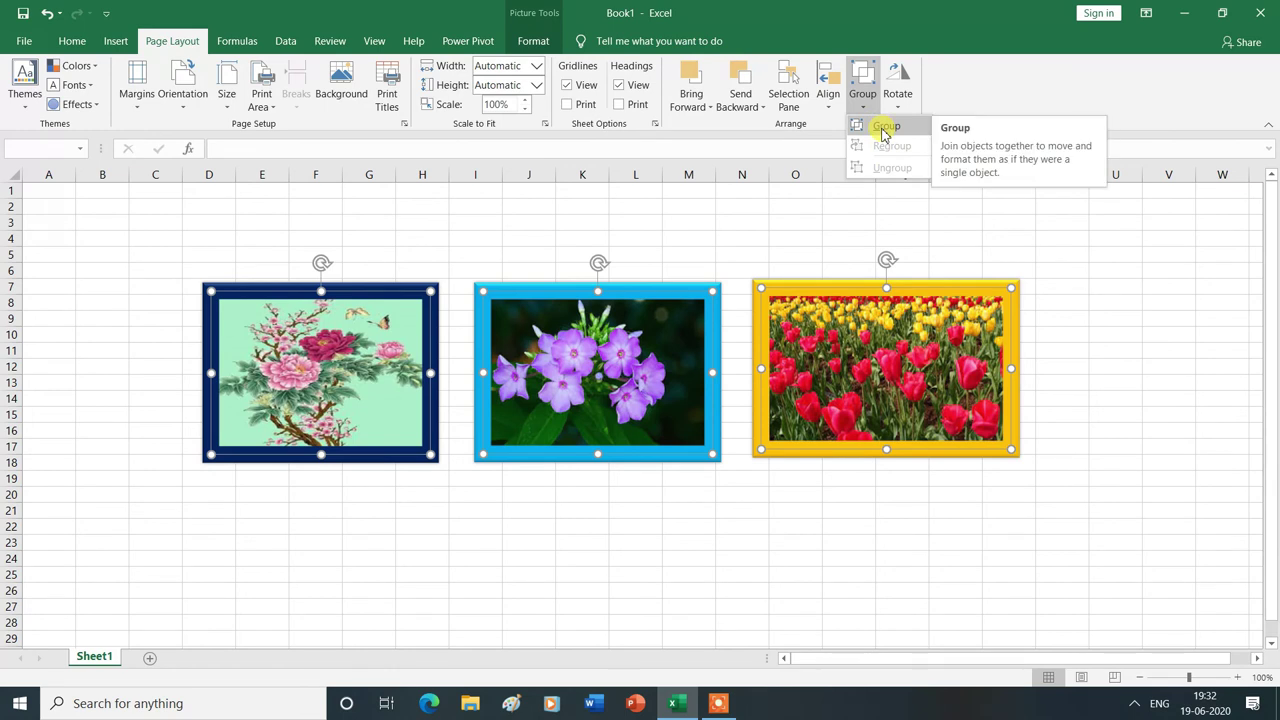
{"action": "left_click", "coordinate": [884, 127]}
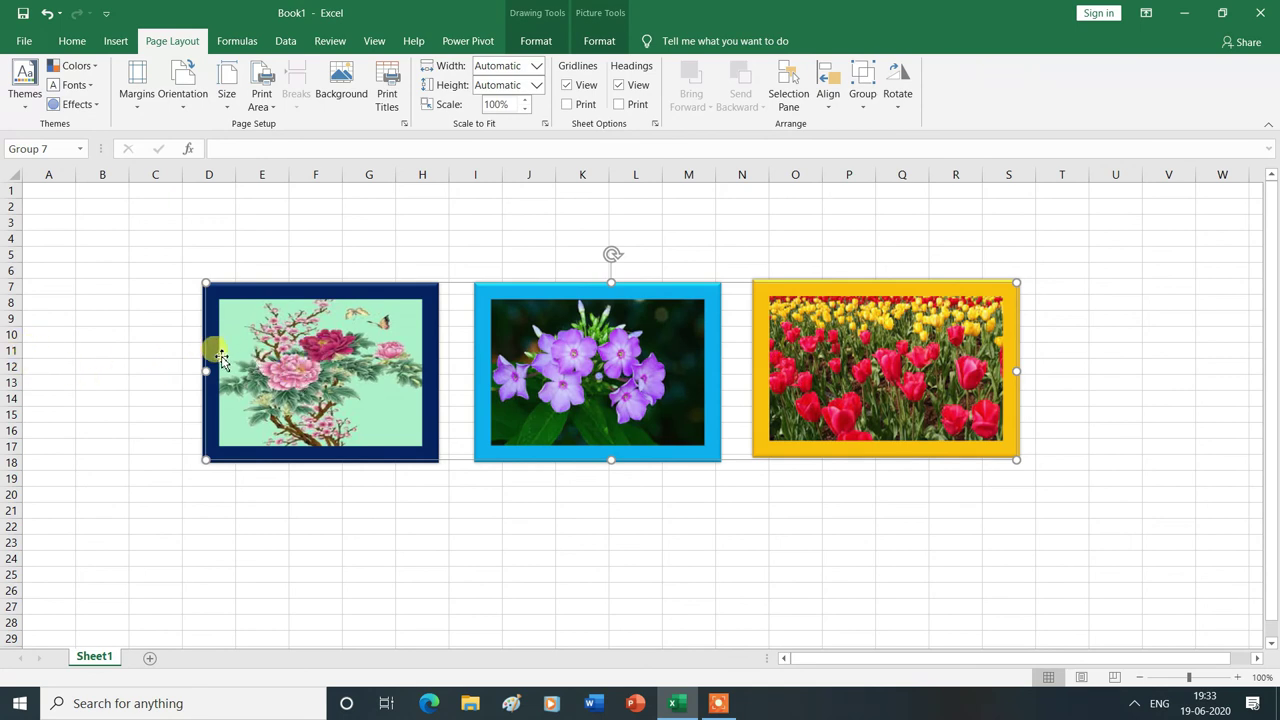
- Reposition Group 7 so it spans columns E–T, rows 8–18
{"action": "left_click_drag", "start_coordinate": [220, 355], "coordinate": [47, 374]}
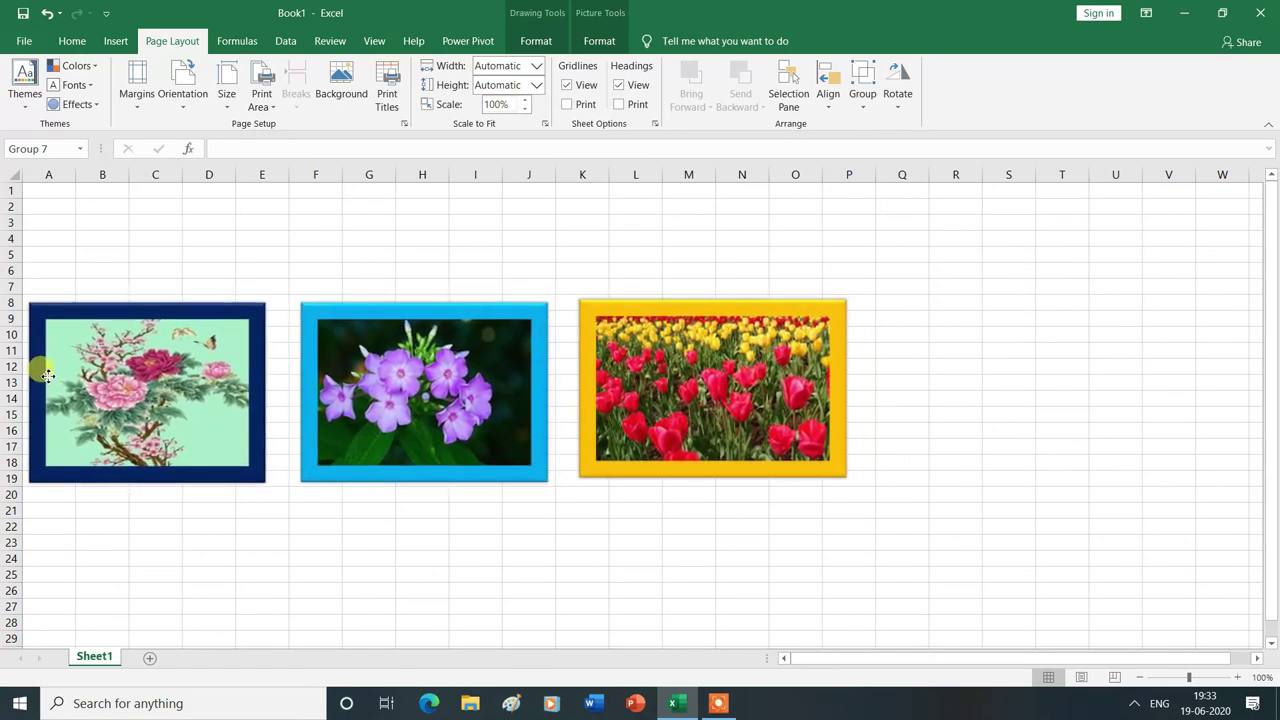
{"action": "mouse_move", "coordinate": [47, 374]}
{"action": "left_mouse_down"}
{"action": "mouse_move", "coordinate": [116, 258]}
{"action": "mouse_move", "coordinate": [126, 542]}
{"action": "mouse_move", "coordinate": [461, 405]}
{"action": "mouse_move", "coordinate": [289, 366]}
{"action": "left_mouse_up"}
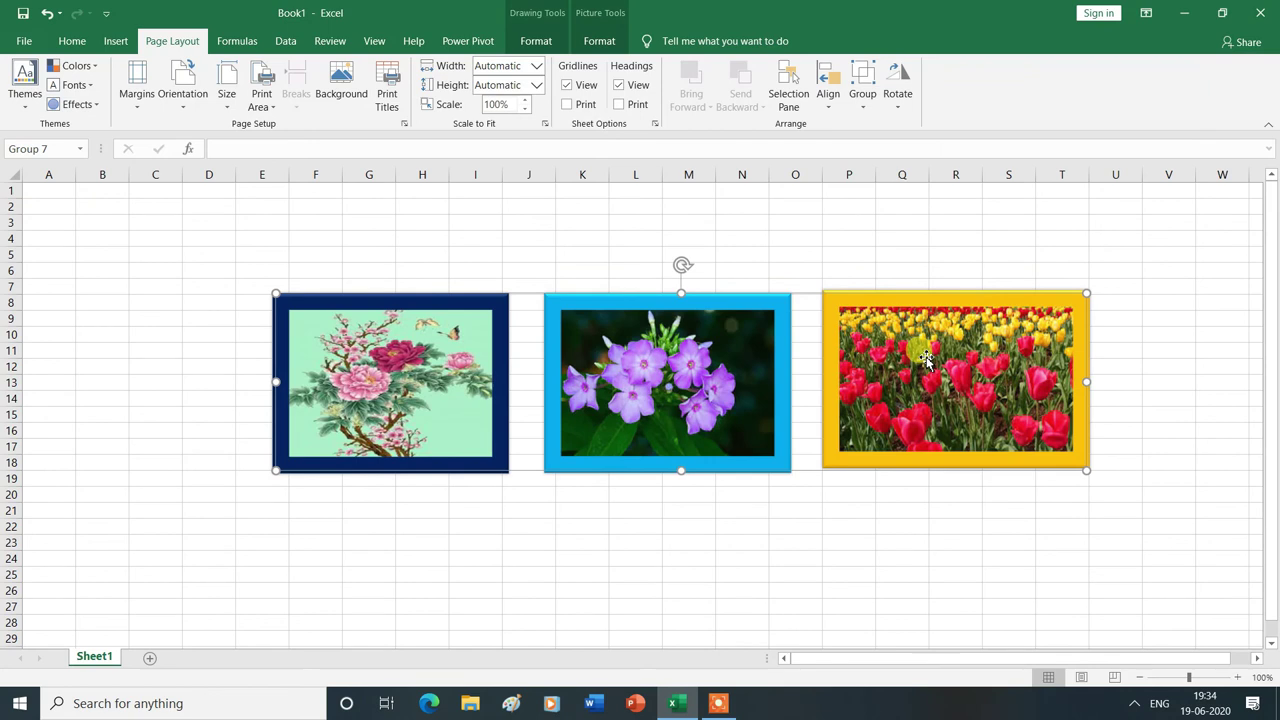
- Give the three grouped pictures a Purple picture border, then nudge the group slightly left
{"action": "left_click", "coordinate": [603, 44]}
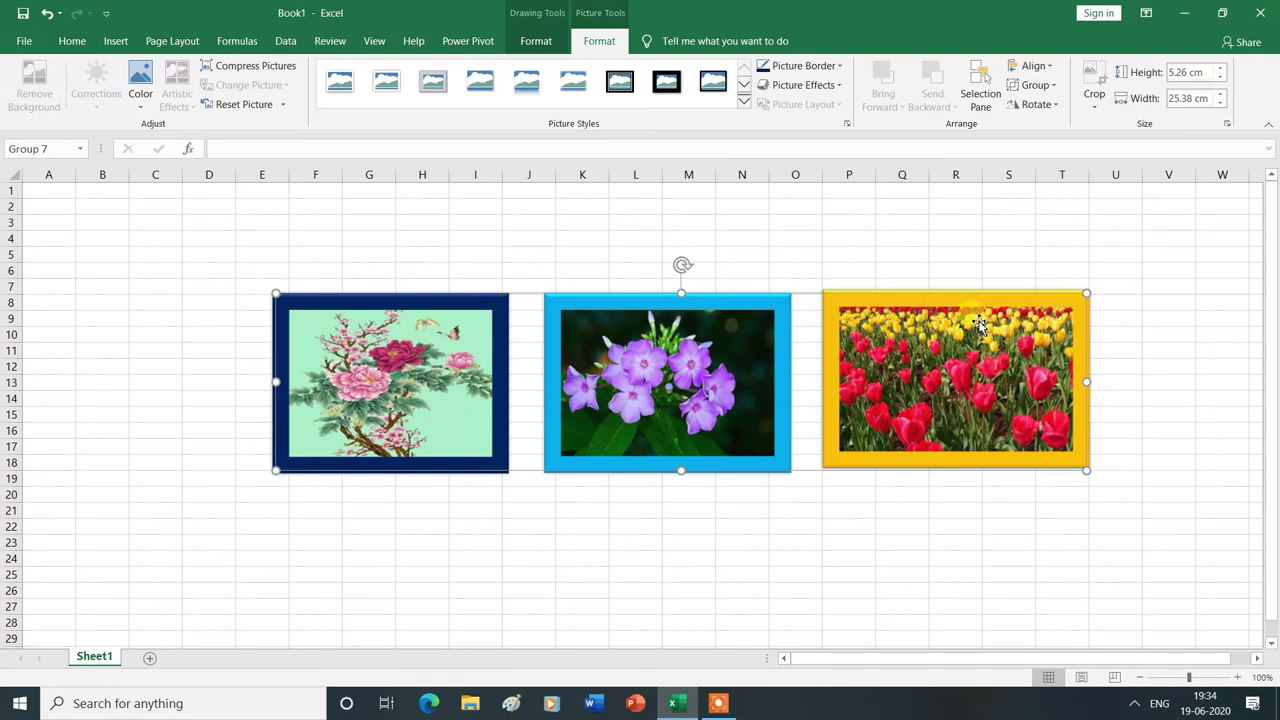
{"action": "left_click", "coordinate": [842, 66]}
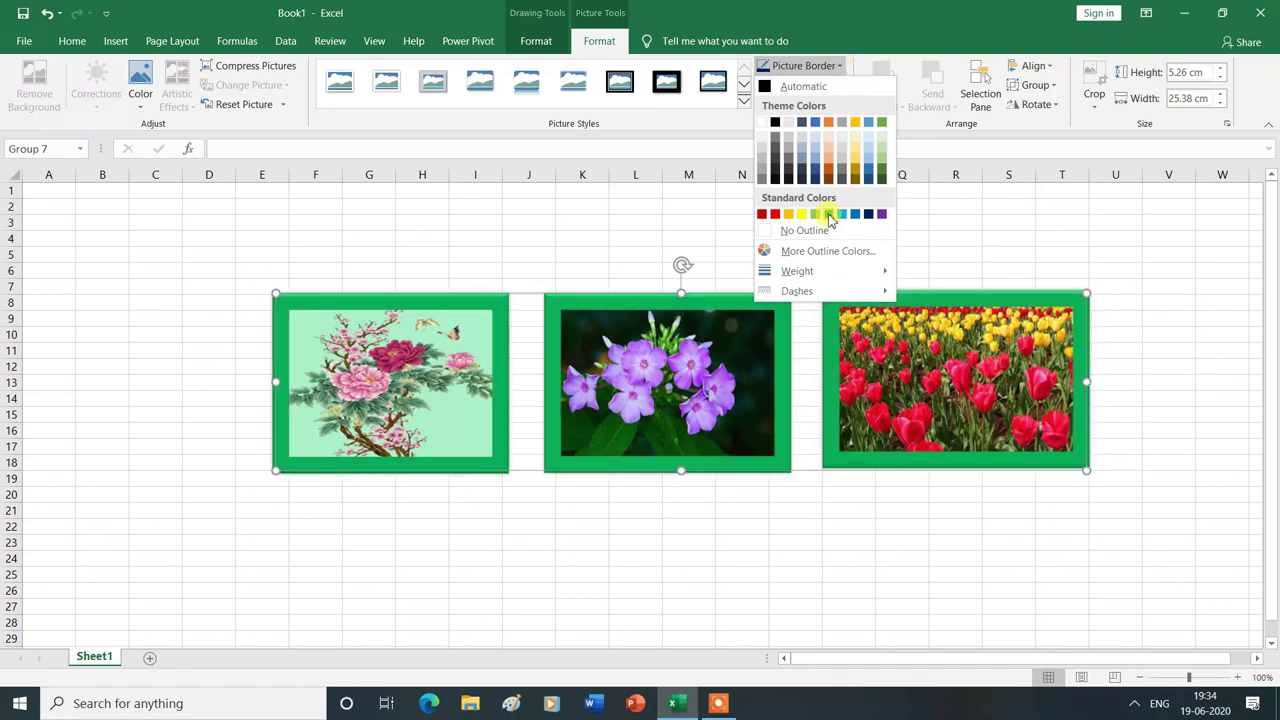
{"action": "left_click", "coordinate": [882, 215]}
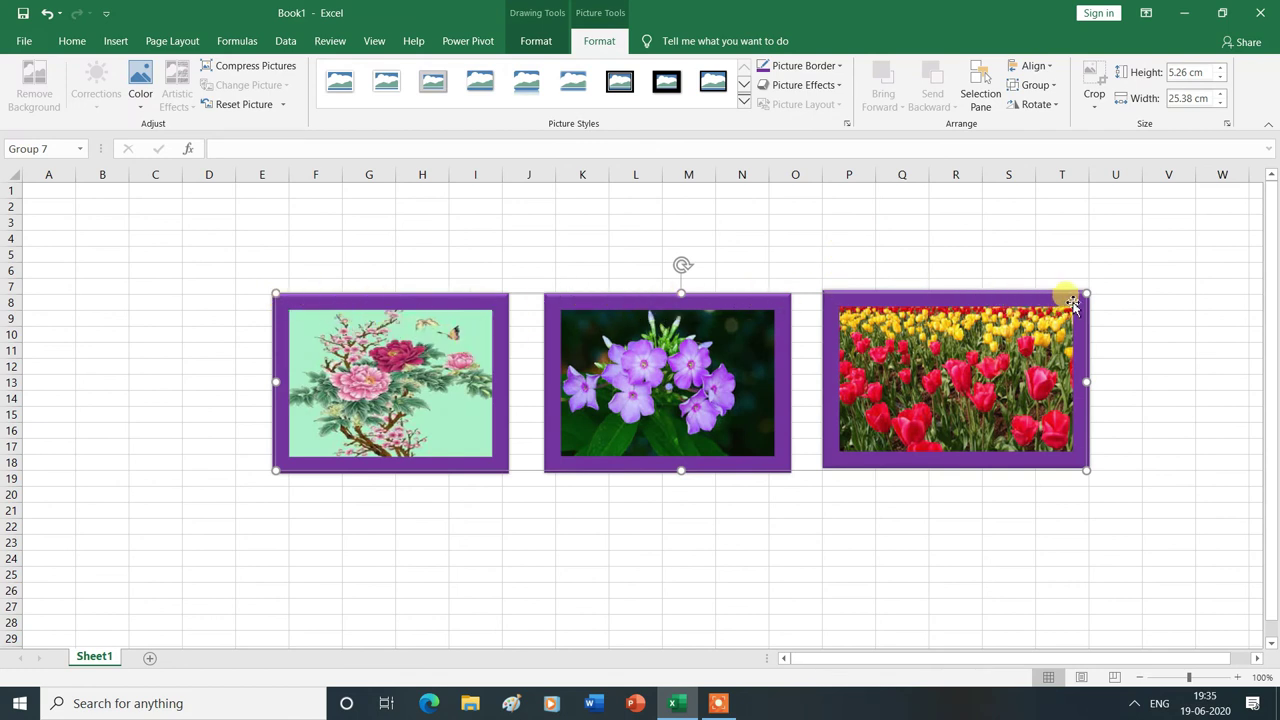
{"action": "left_click_drag", "start_coordinate": [489, 471], "coordinate": [473, 475]}
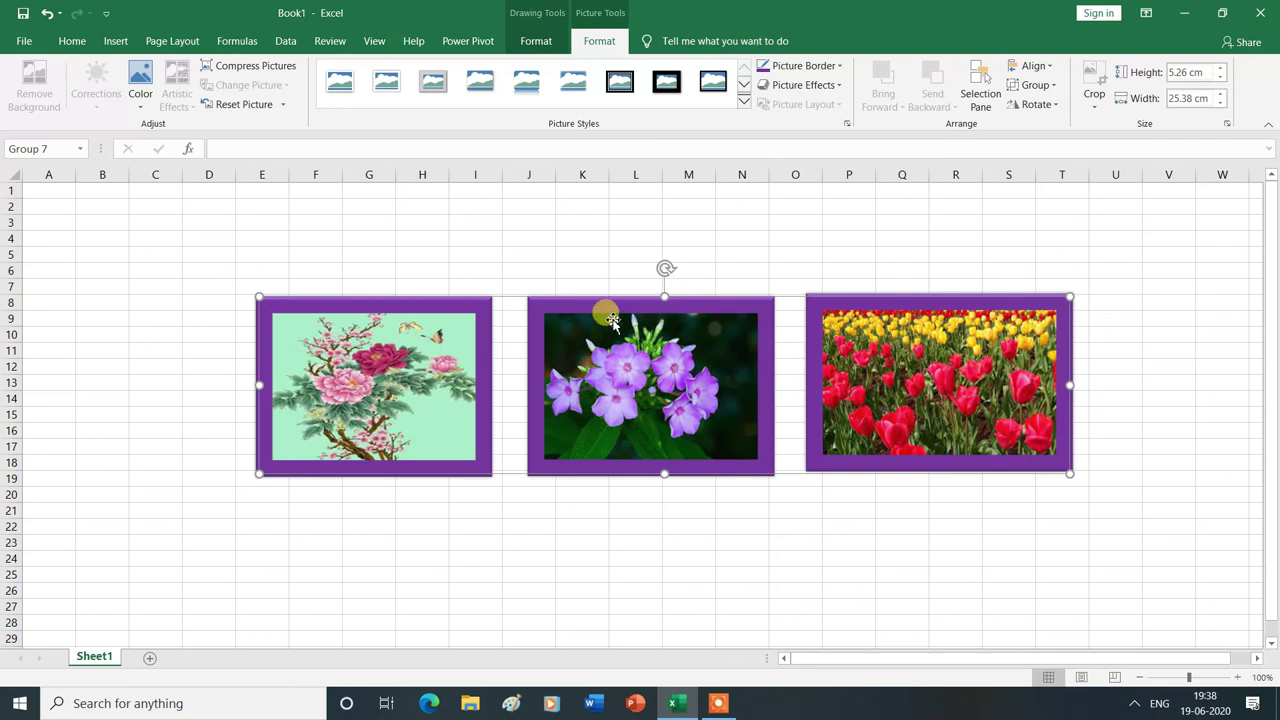
- Ungroup the peony, phlox and tulip pictures, then deselect them by selecting cell T4
{"action": "left_click", "coordinate": [170, 41]}
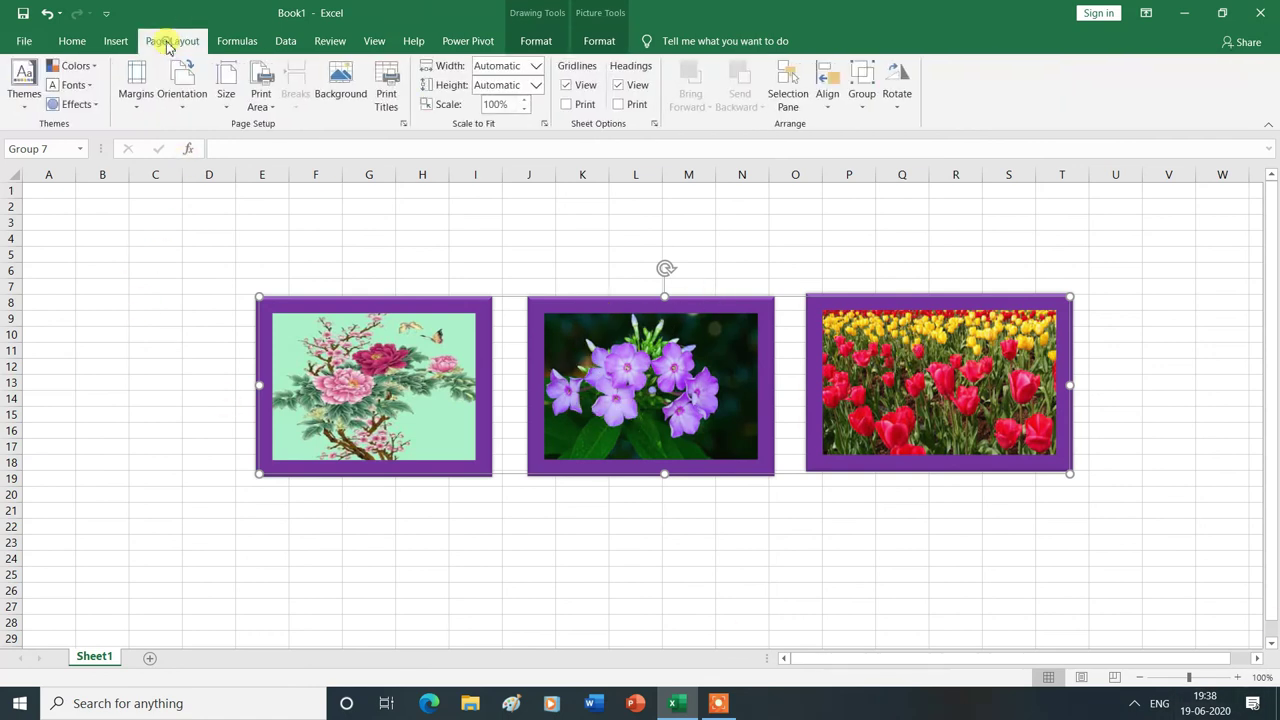
{"action": "left_click", "coordinate": [866, 115]}
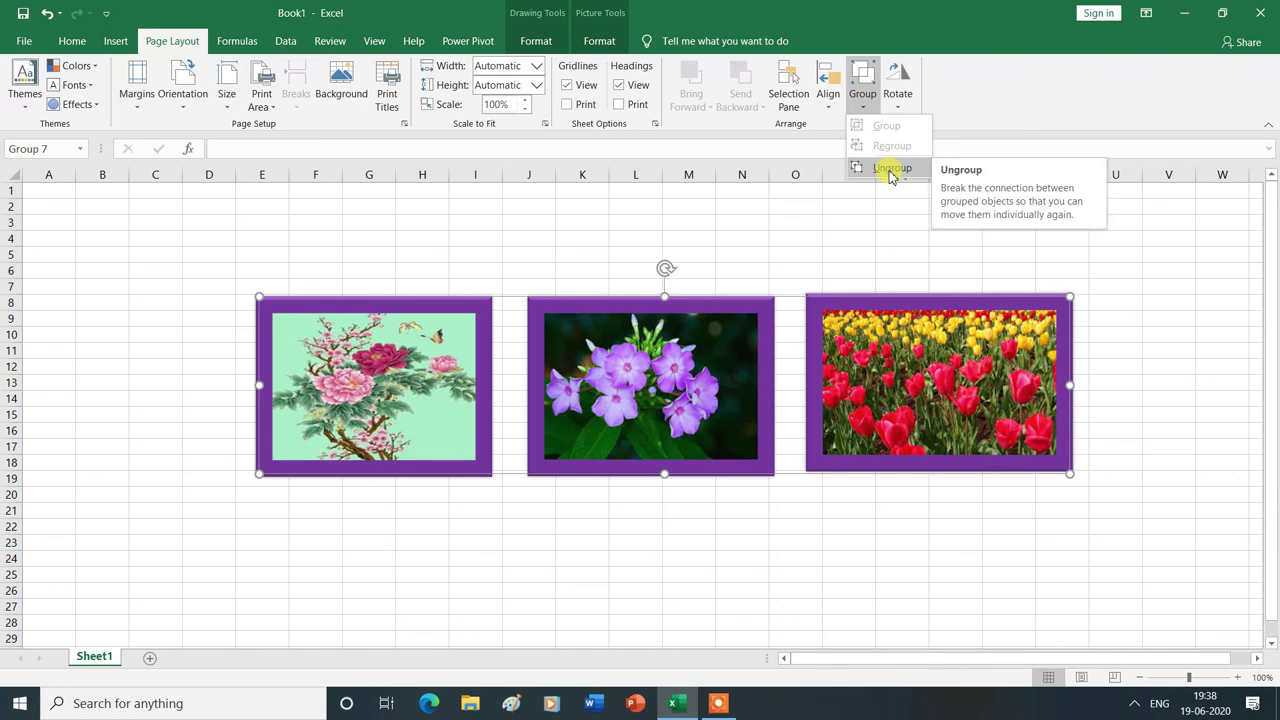
{"action": "left_click", "coordinate": [892, 170]}
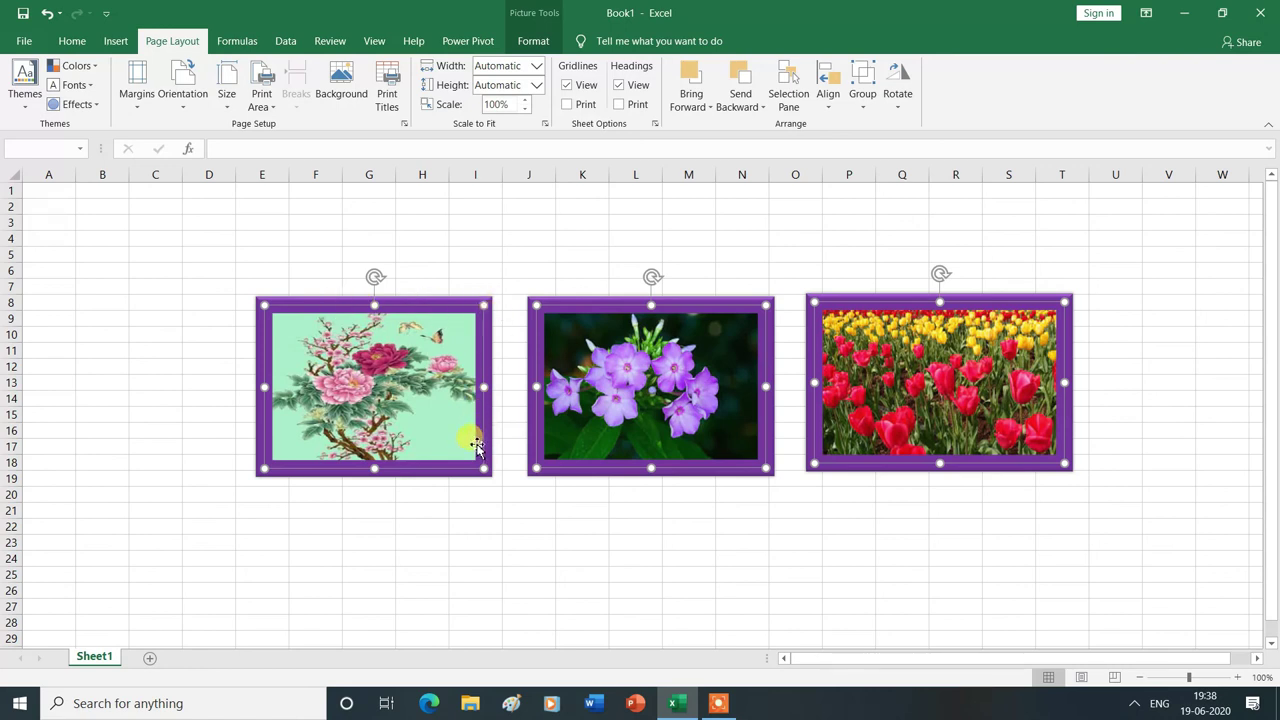
{"action": "left_click", "coordinate": [1066, 236]}
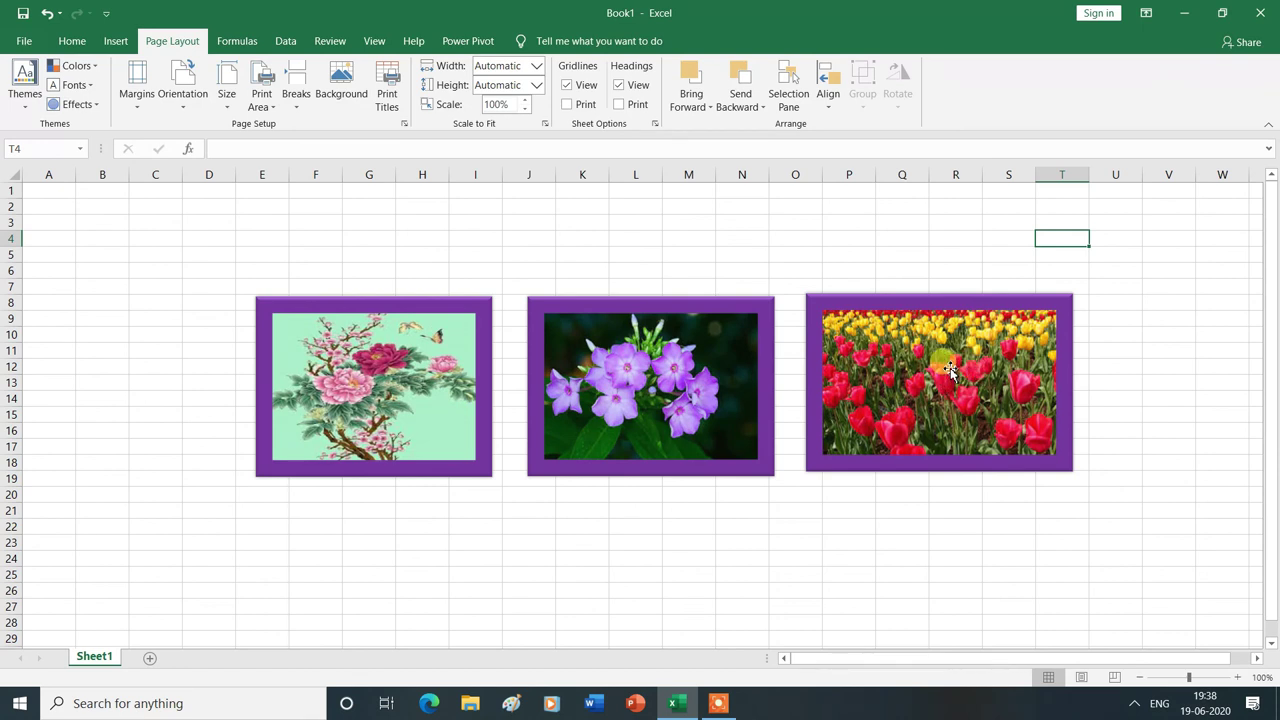
- Shift the tulip picture, then the phlox picture, each slightly right on its own
{"action": "mouse_move", "coordinate": [950, 368]}
{"action": "left_mouse_down"}
{"action": "mouse_move", "coordinate": [957, 295]}
{"action": "mouse_move", "coordinate": [960, 371]}
{"action": "left_mouse_up"}
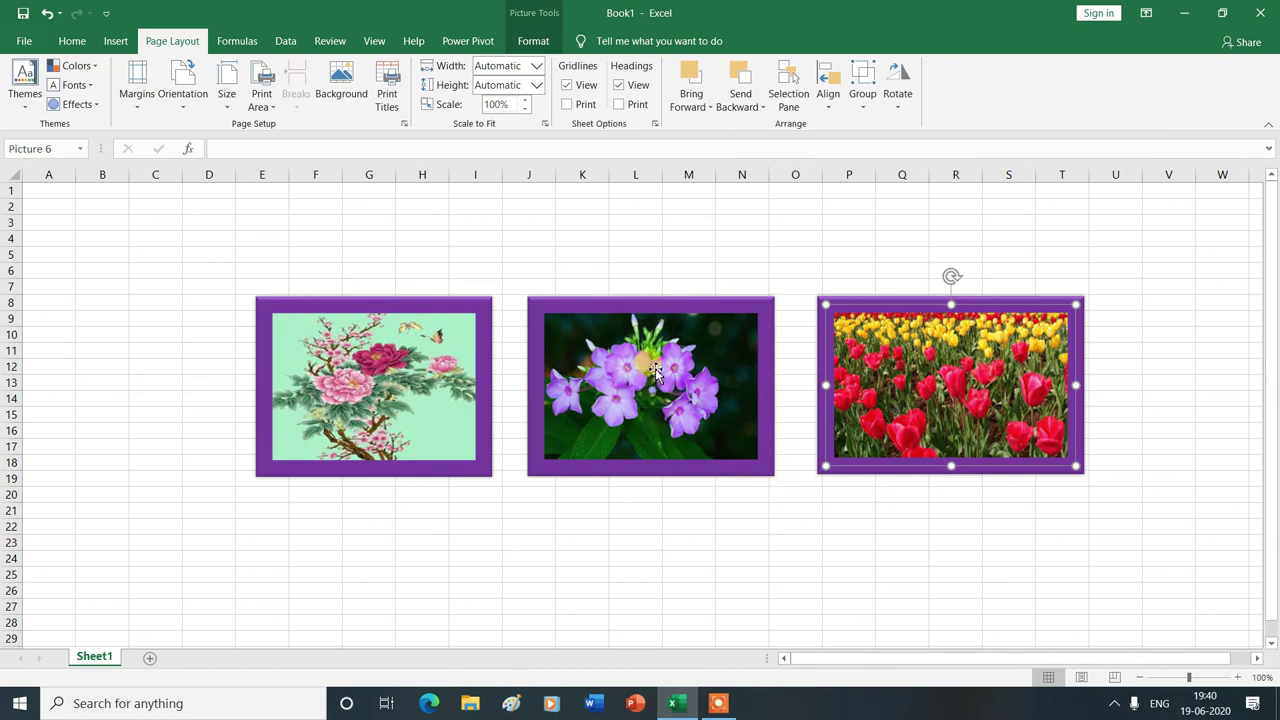
{"action": "mouse_move", "coordinate": [655, 372]}
{"action": "left_mouse_down"}
{"action": "mouse_move", "coordinate": [663, 520]}
{"action": "mouse_move", "coordinate": [666, 366]}
{"action": "left_mouse_up"}
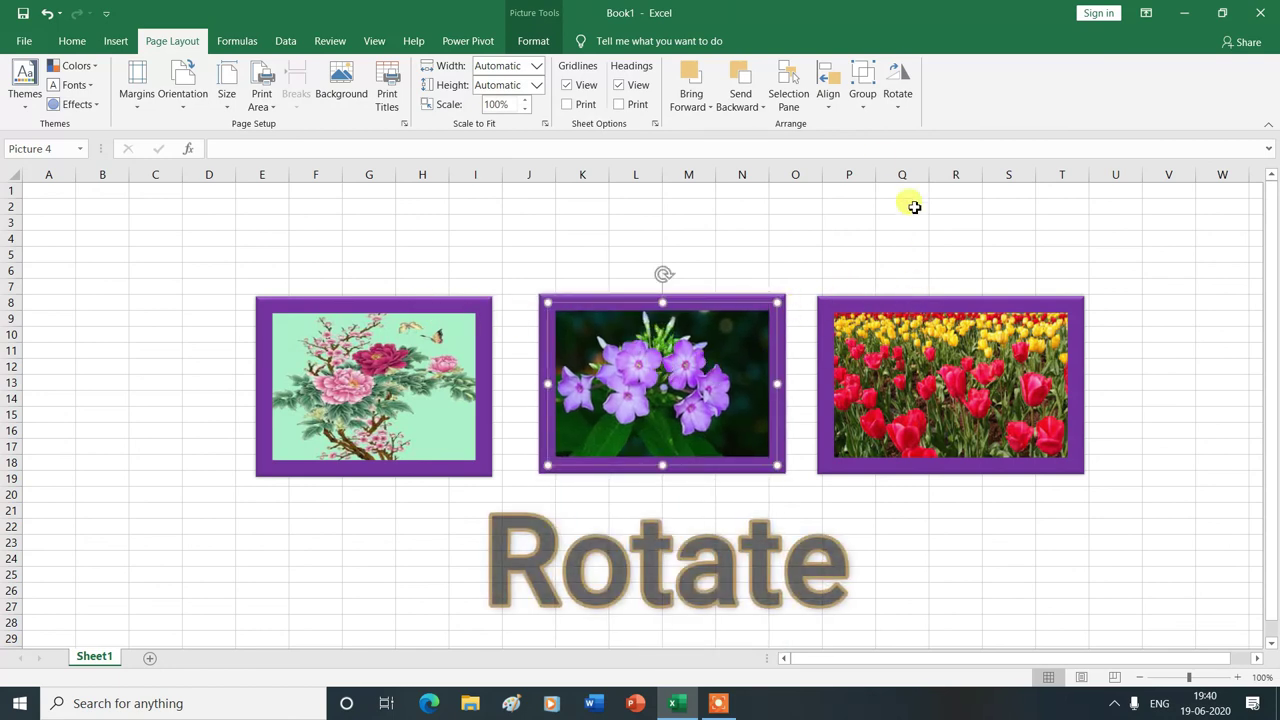
- Select the peony picture and show its Rotate choices in the Arrange group
{"action": "left_click", "coordinate": [379, 367]}
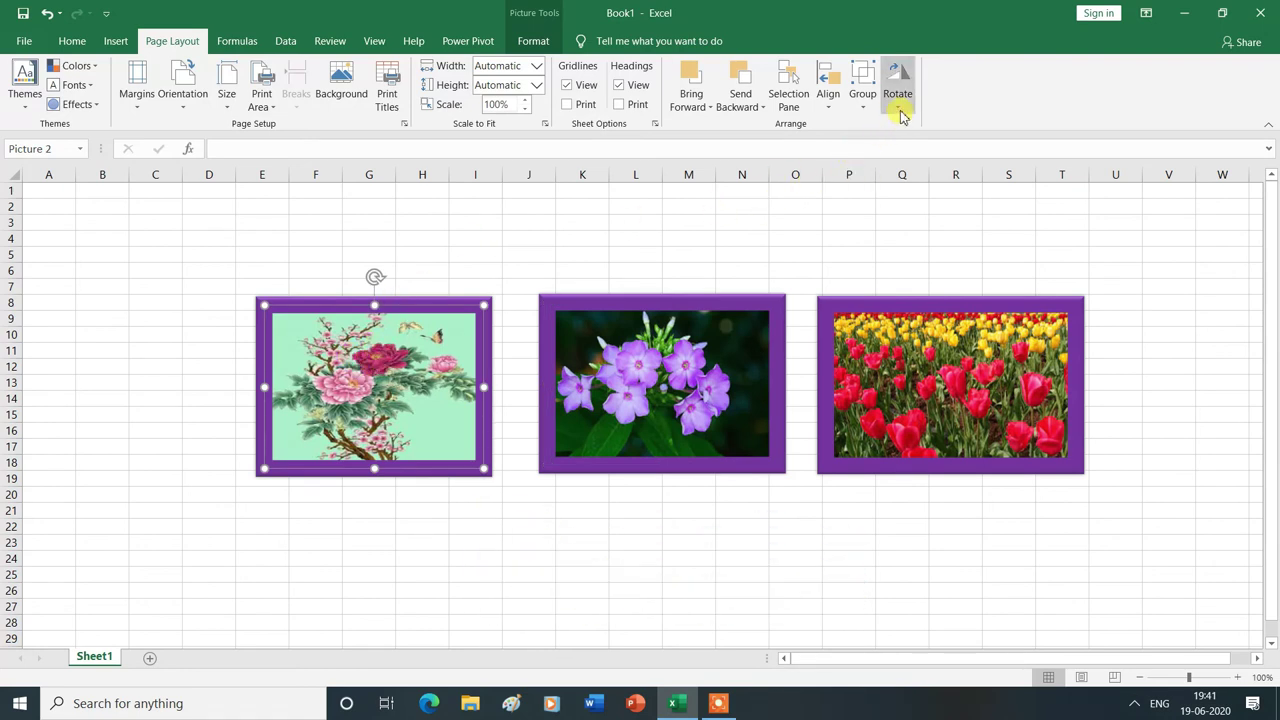
{"action": "left_click", "coordinate": [899, 108]}
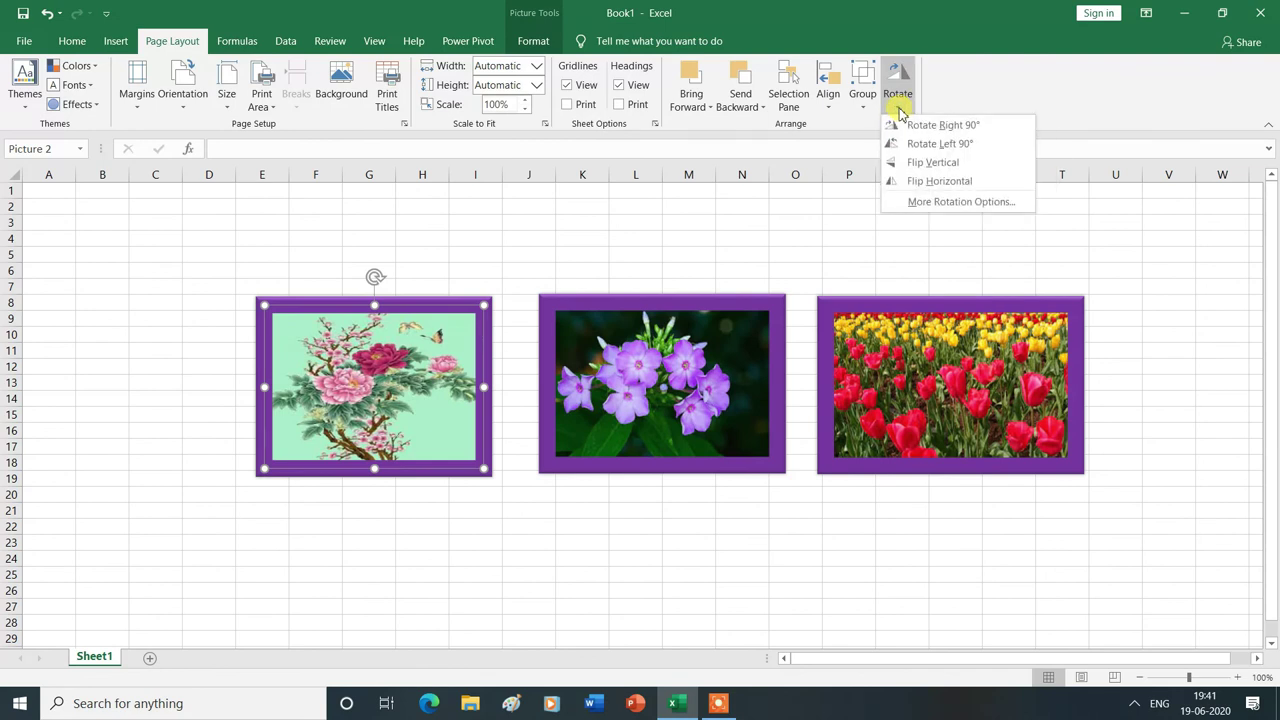